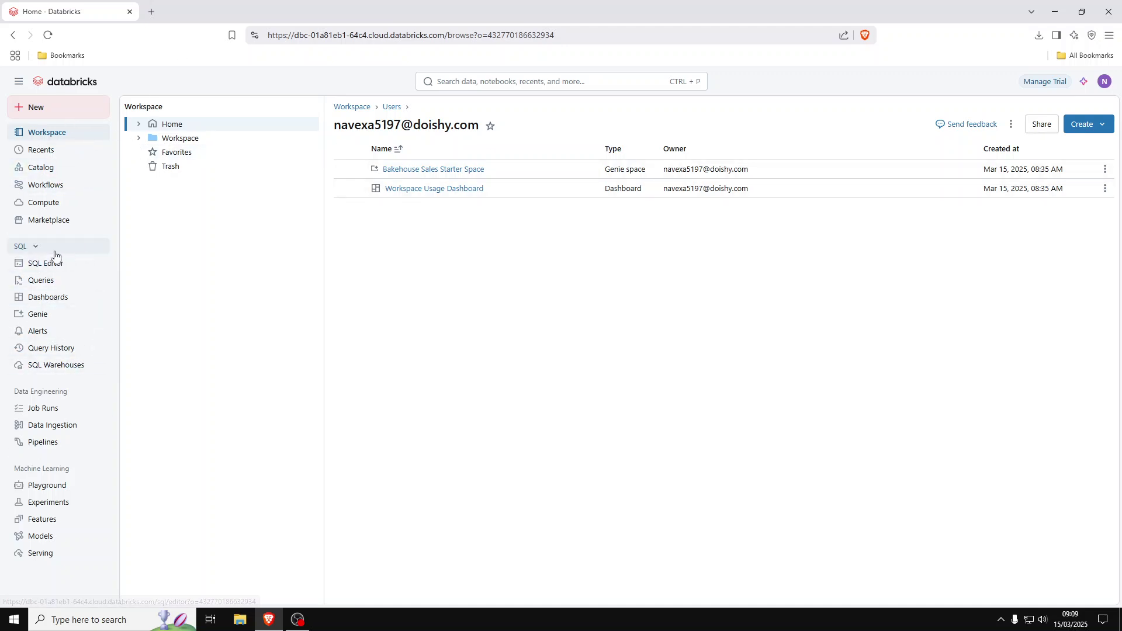
{"action": "left_click", "coordinate": [81, 470]}
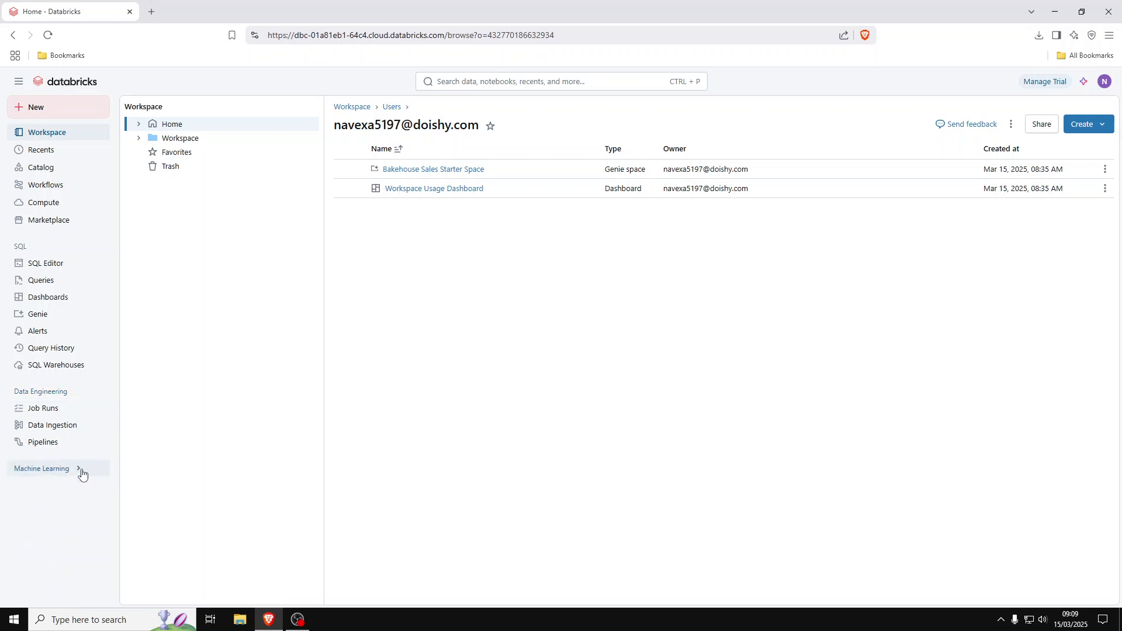
{"action": "left_click", "coordinate": [82, 472]}
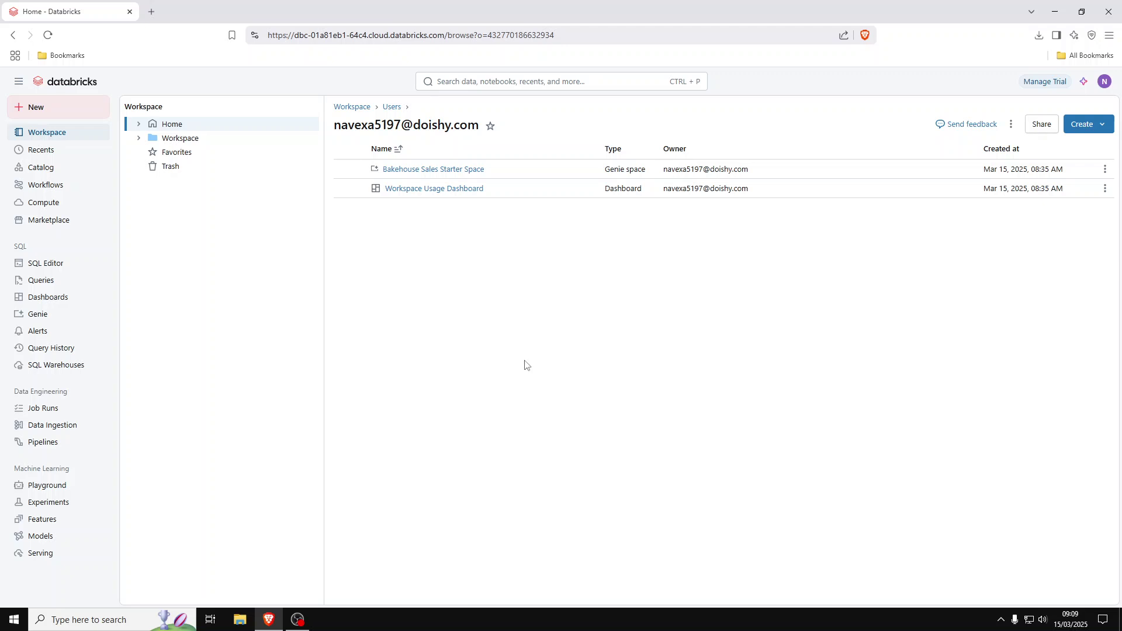
- Create a folder named Retail in the workspace home directory
{"action": "left_click", "coordinate": [1092, 130]}
{"action": "left_click", "coordinate": [1037, 156]}
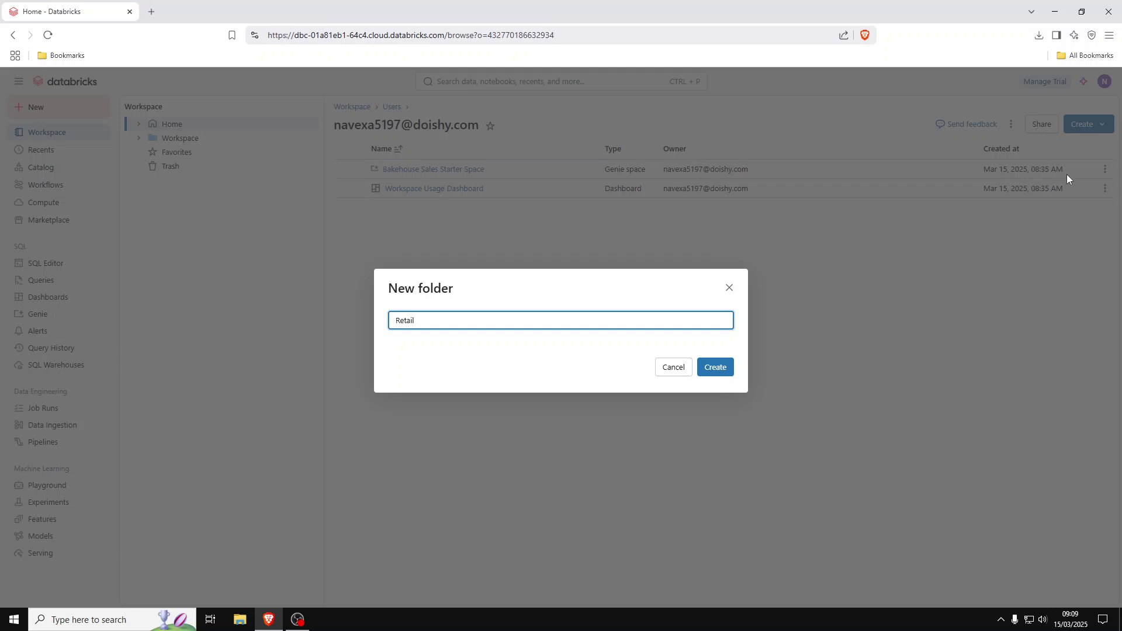
{"action": "left_click", "coordinate": [719, 369]}
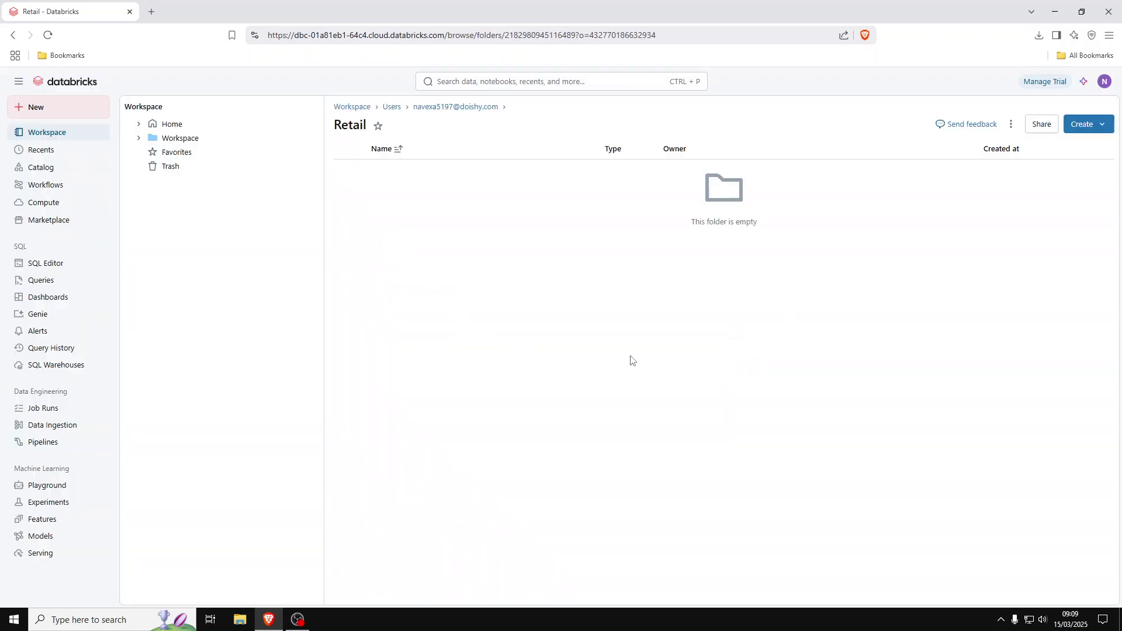
- Upload the UK_supermarkets CSV file from Downloads through data ingestion as the source for a new table
{"action": "left_click", "coordinate": [58, 431]}
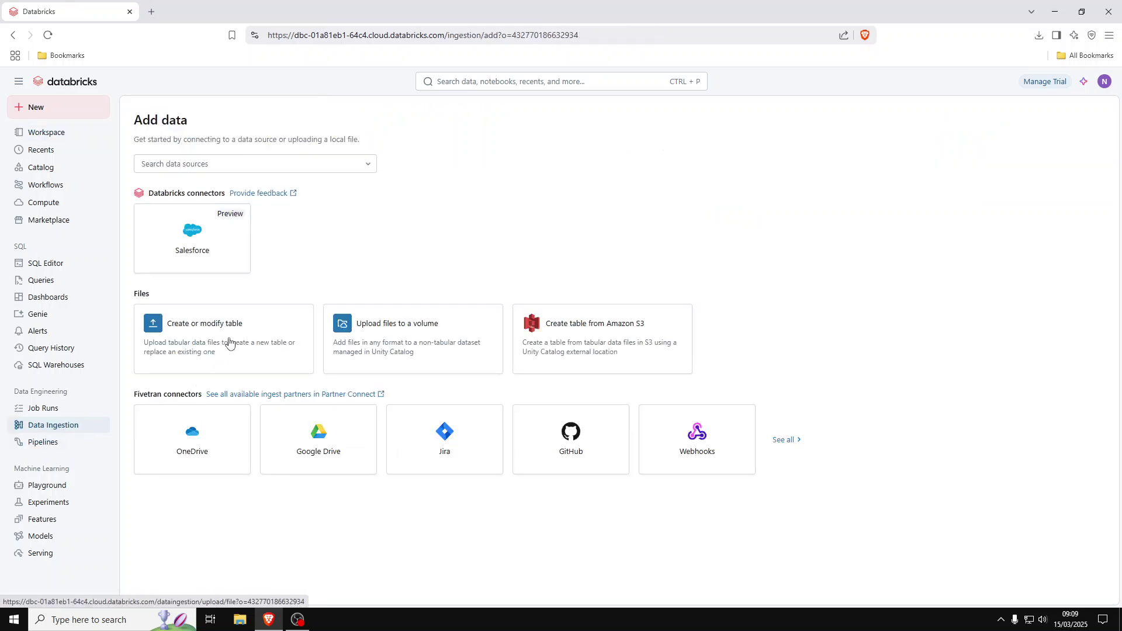
{"action": "left_click", "coordinate": [229, 343]}
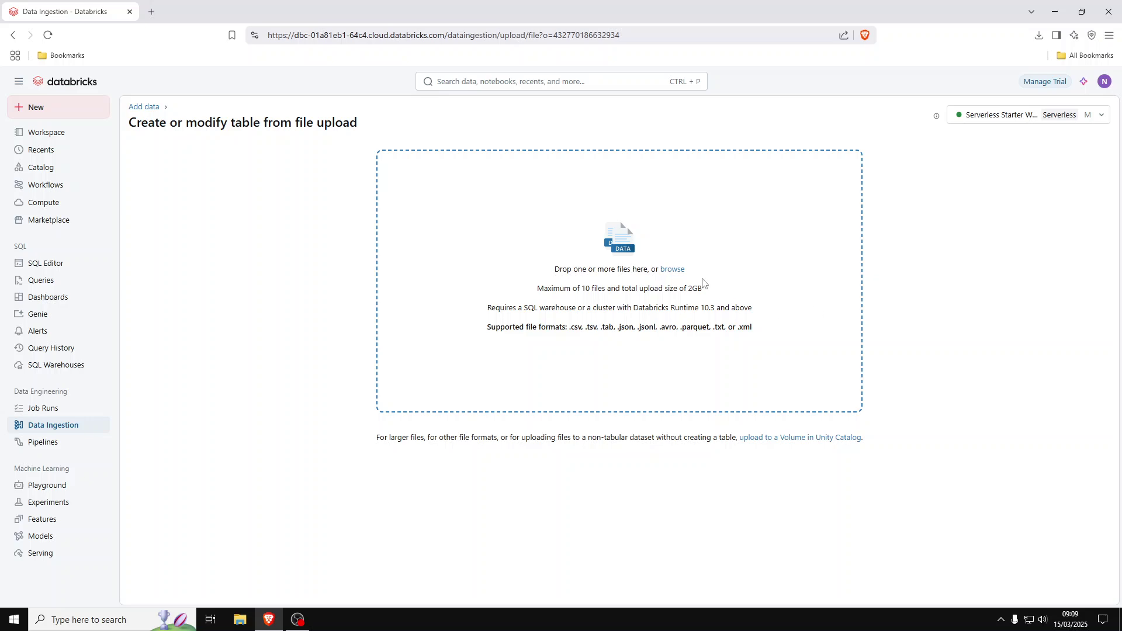
{"action": "left_click", "coordinate": [672, 270]}
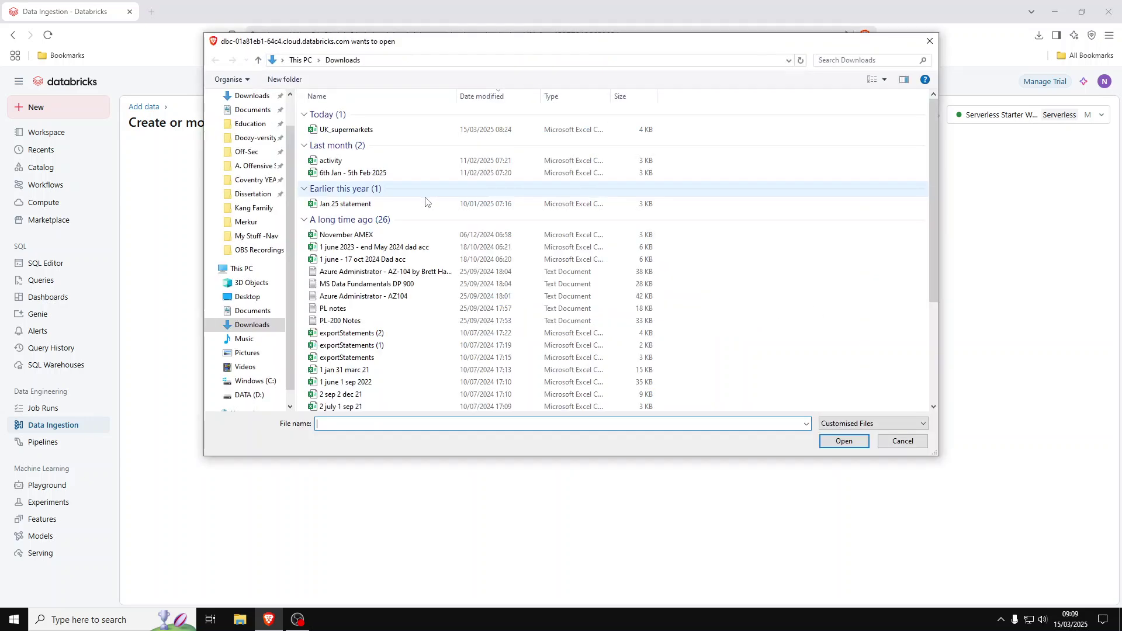
{"action": "double_click", "coordinate": [340, 131]}
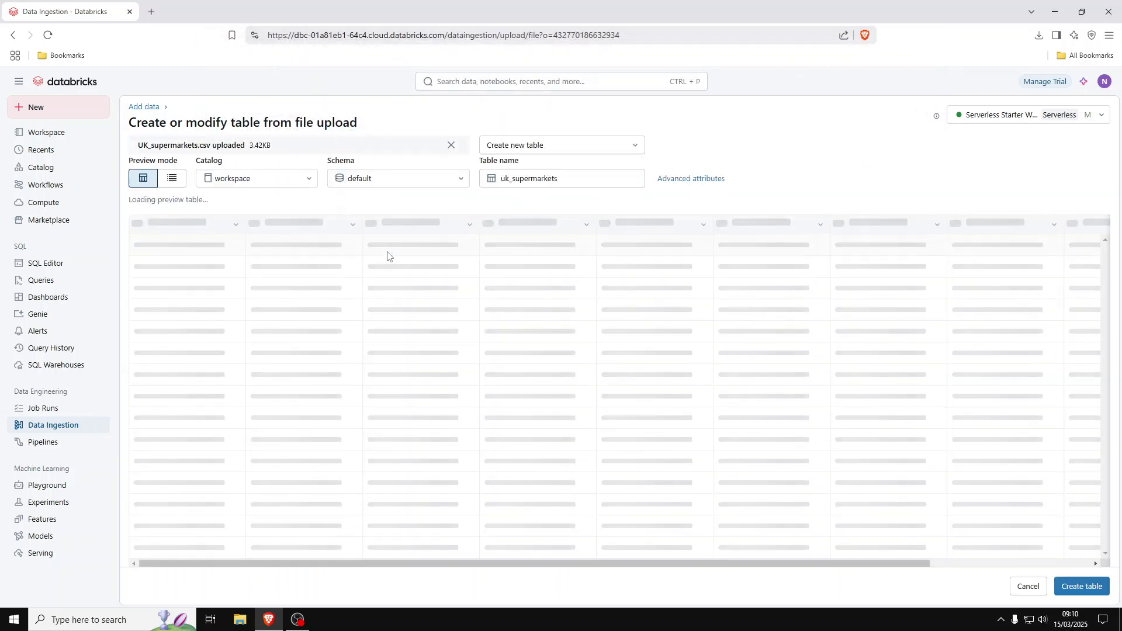
- Name the table retail_data and create it in the default schema of the workspace catalog
{"action": "left_click", "coordinate": [568, 177]}
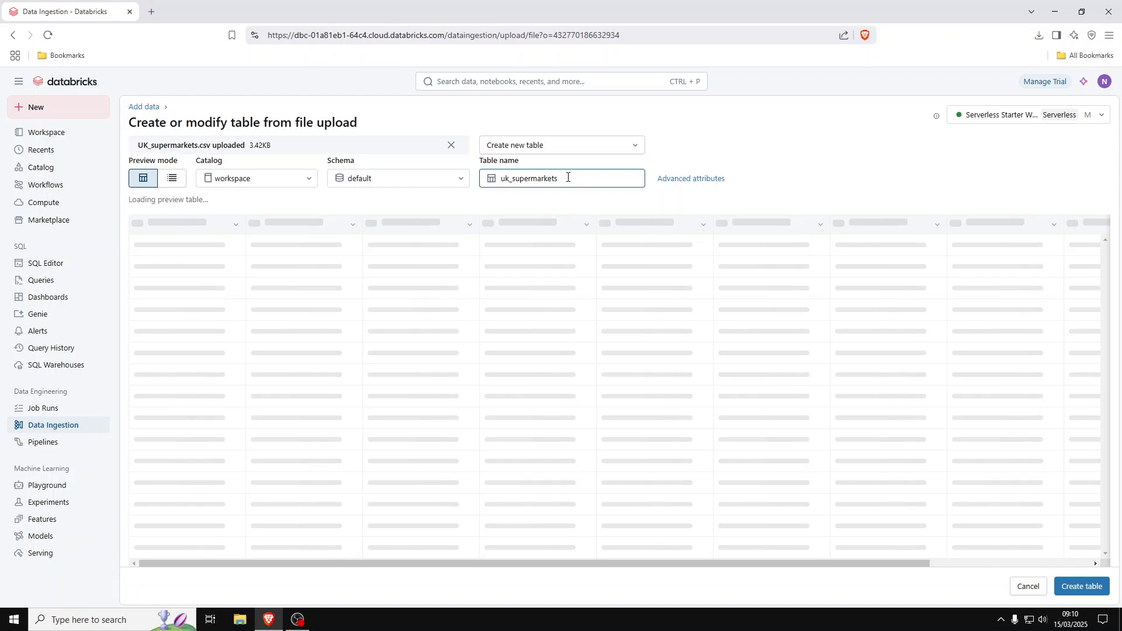
{"action": "double_click", "coordinate": [567, 178]}
{"action": "type", "text": "retail"}
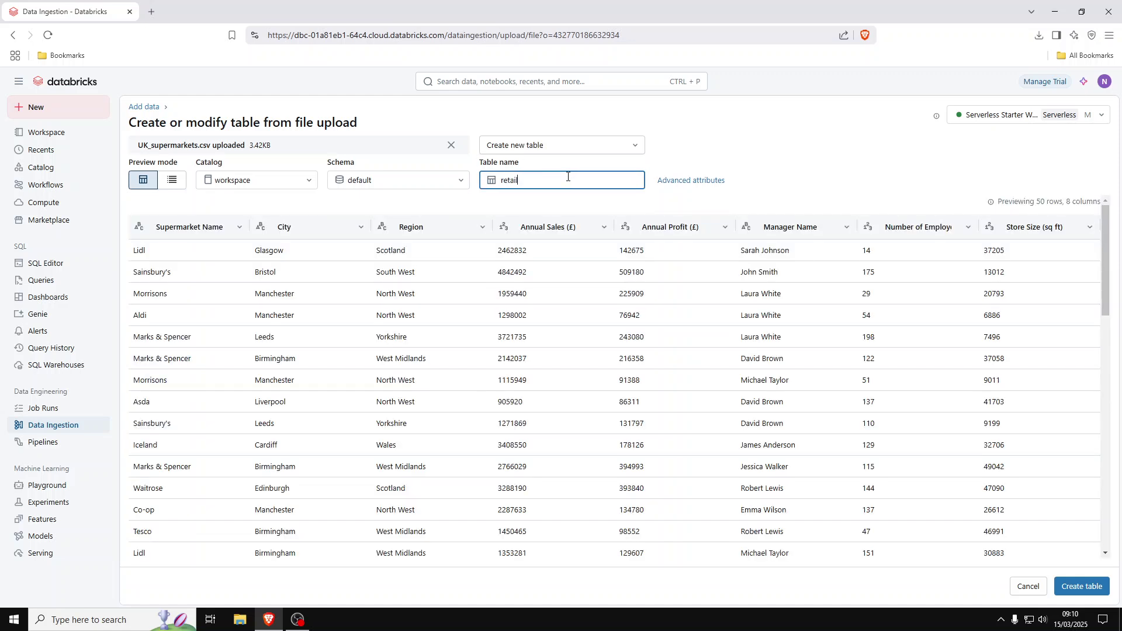
{"action": "type", "text": "_data"}
{"action": "left_click", "coordinate": [1082, 587]}
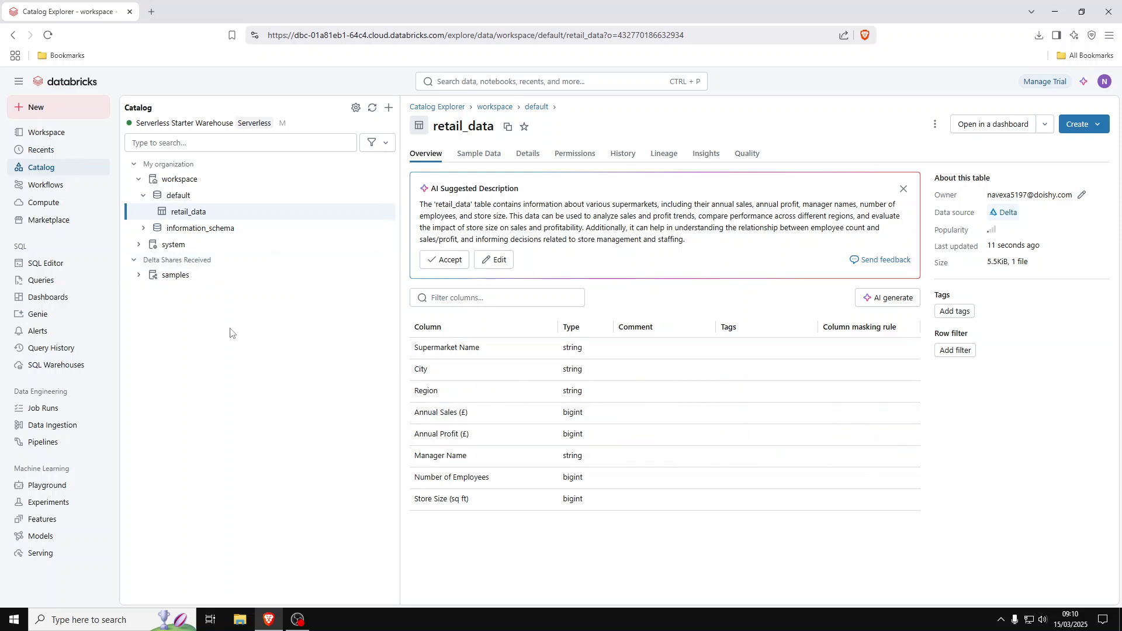
- Create a new notebook inside the Retail workspace folder
{"action": "left_click", "coordinate": [47, 133]}
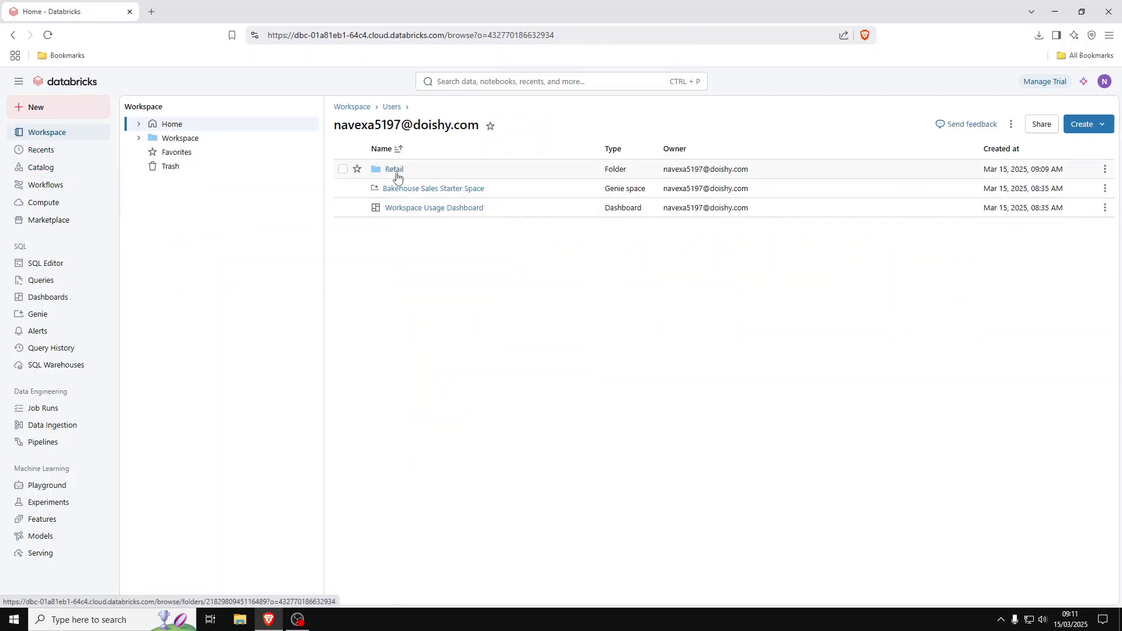
{"action": "left_click", "coordinate": [394, 169]}
{"action": "left_click", "coordinate": [1092, 123]}
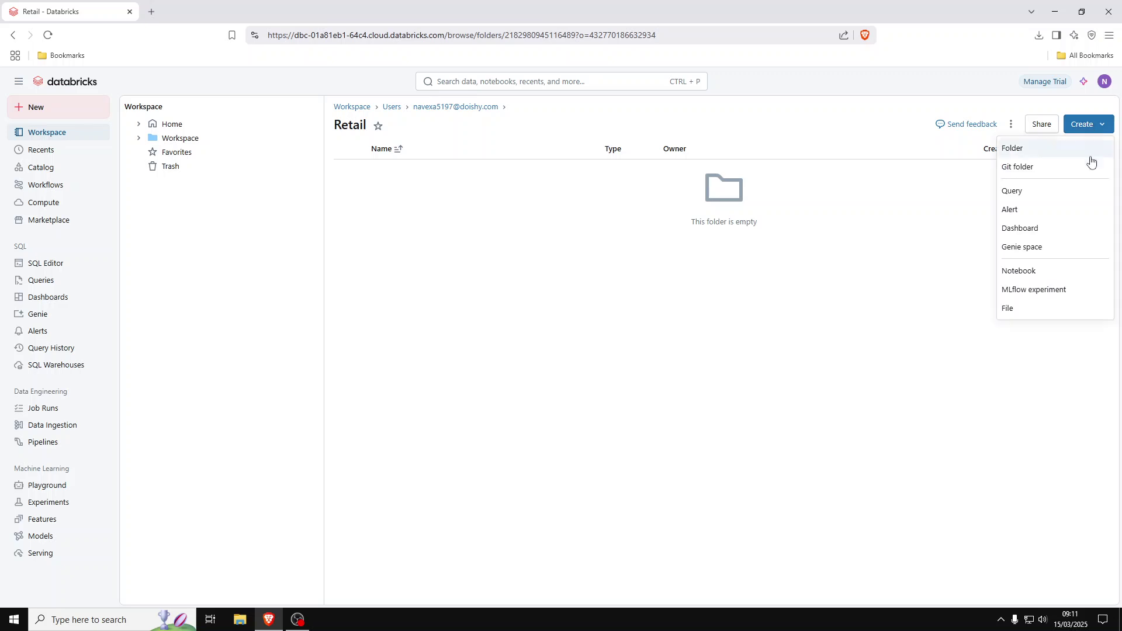
{"action": "left_click", "coordinate": [1042, 271]}
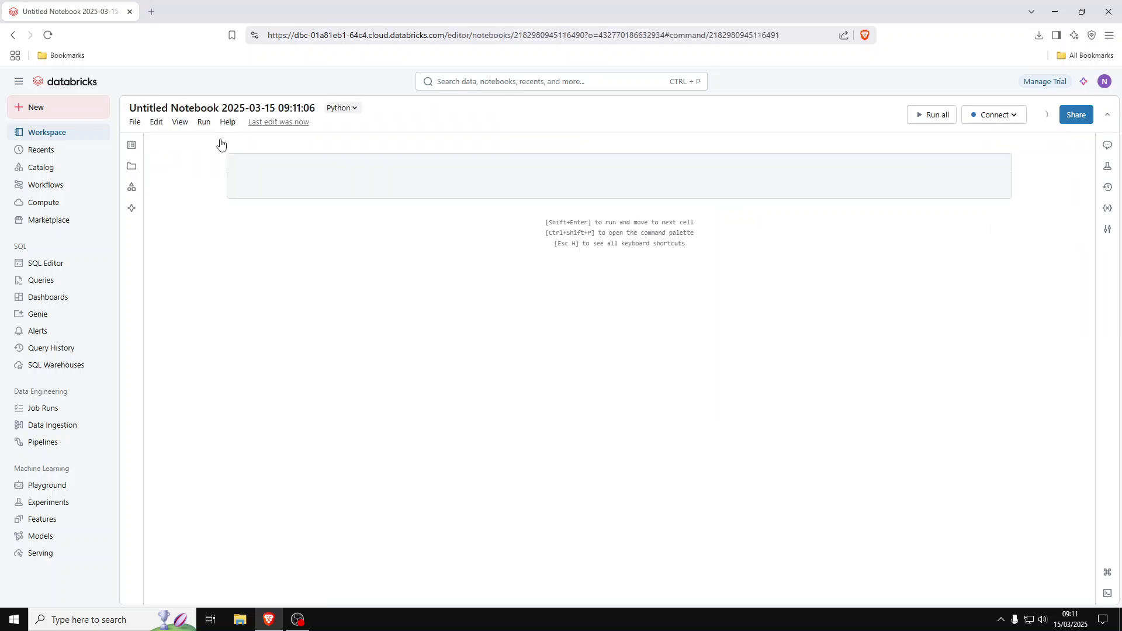
- Rename the untitled notebook as Retail Analysis
{"action": "left_click", "coordinate": [202, 108]}
{"action": "key", "text": "ctrl+a"}
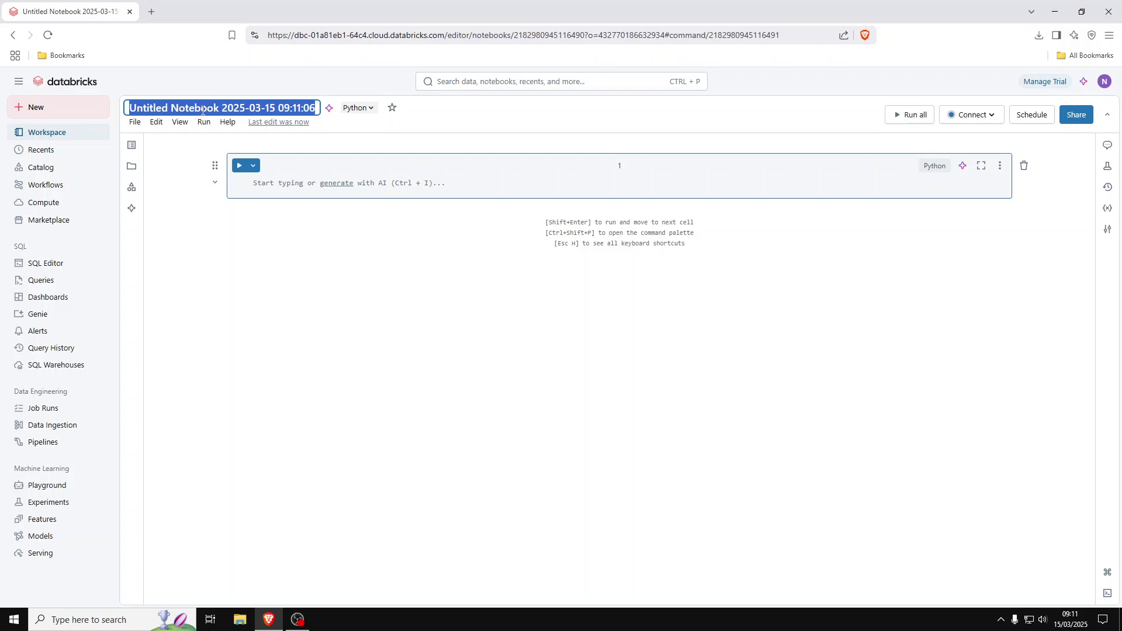
{"action": "type", "text": "Retail a"}
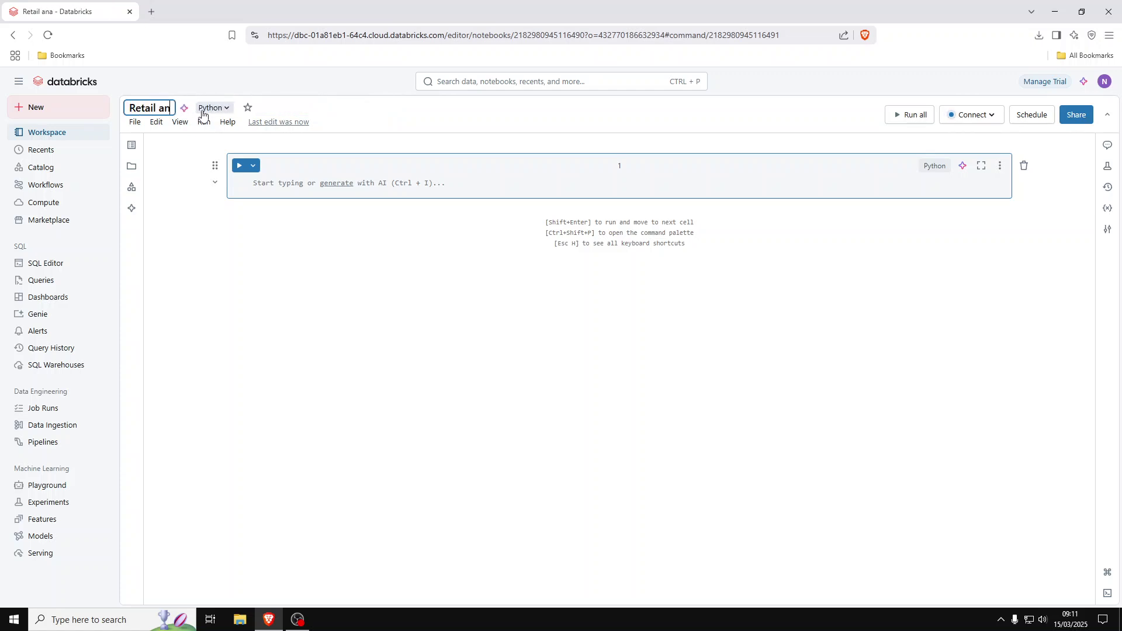
{"action": "key", "text": "BackSpace"}
{"action": "type", "text": "Ana"}
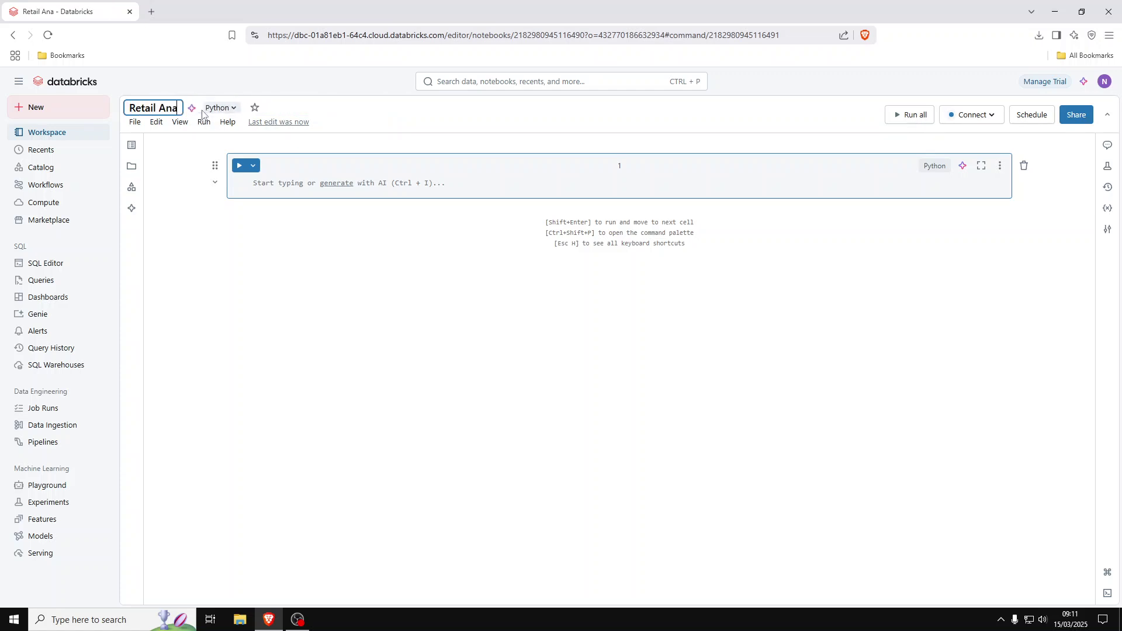
{"action": "type", "text": "lysis"}
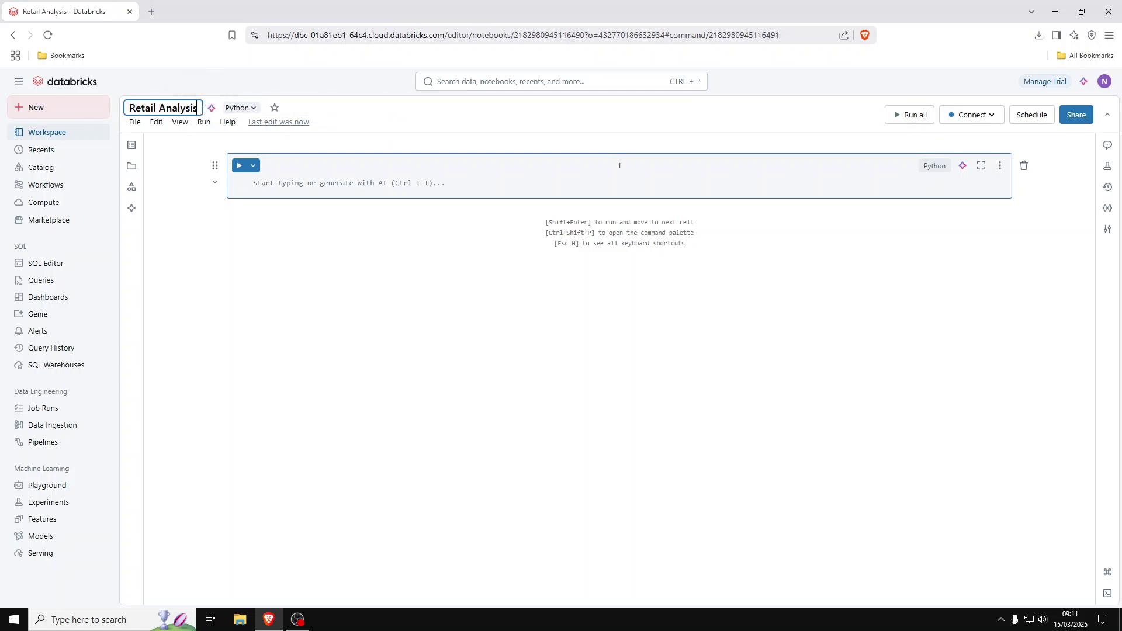
{"action": "left_click", "coordinate": [287, 190]}
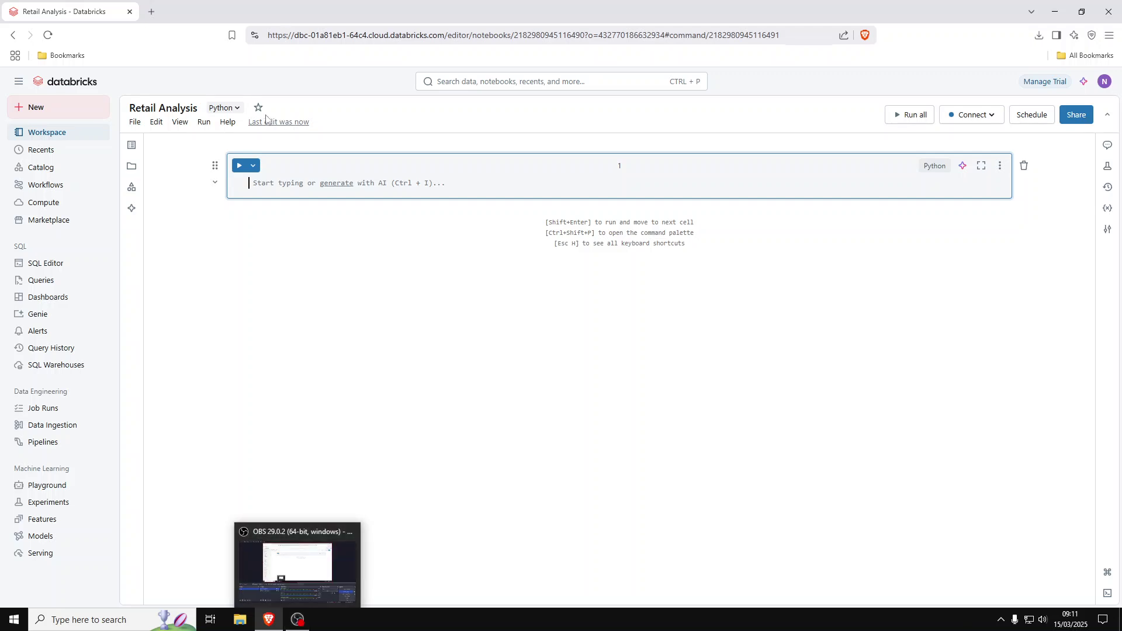
{"action": "left_click", "coordinate": [985, 119]}
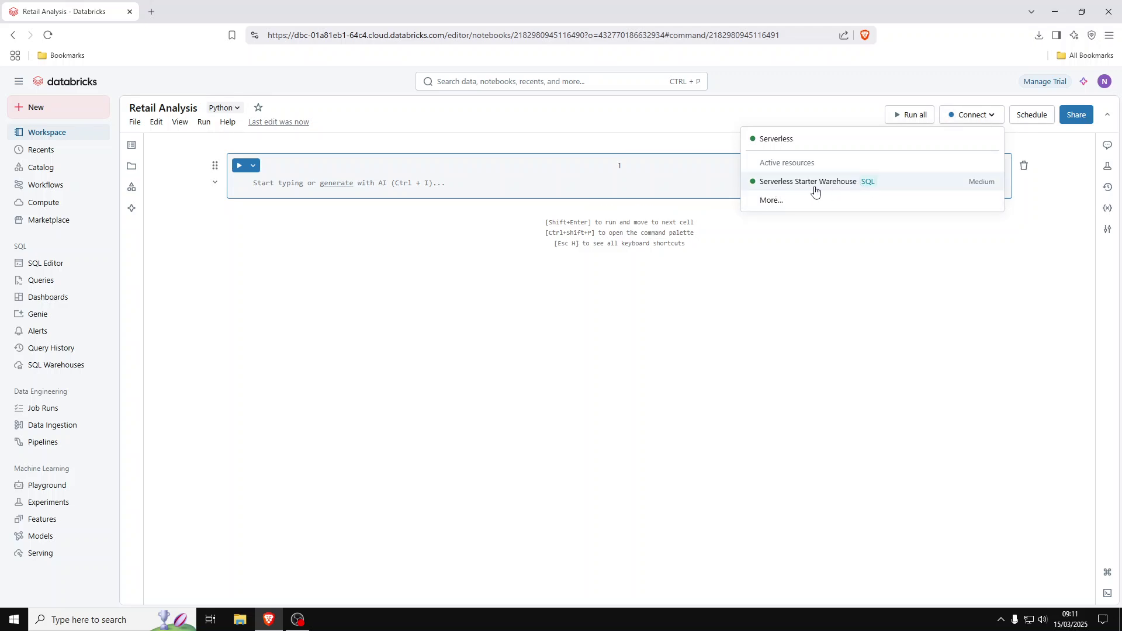
{"action": "left_click", "coordinate": [390, 127]}
{"action": "left_click", "coordinate": [228, 110]}
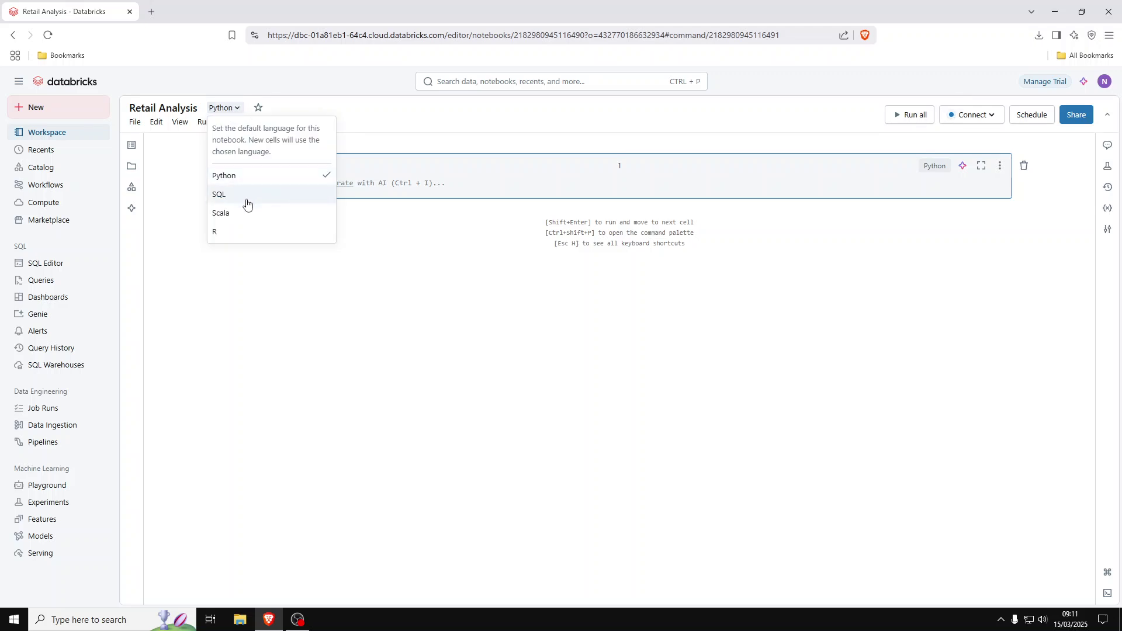
{"action": "left_click", "coordinate": [926, 168]}
{"action": "left_click", "coordinate": [695, 170]}
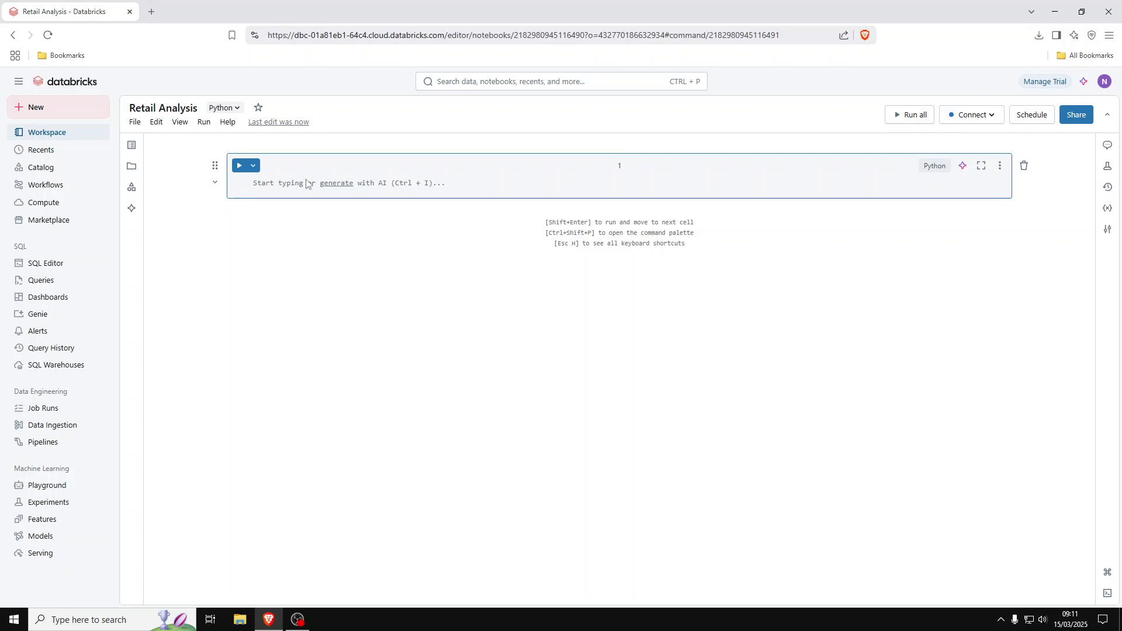
- Switch the empty first cell to SQL with the %sql magic command and start a new line below it
{"action": "left_click", "coordinate": [261, 189]}
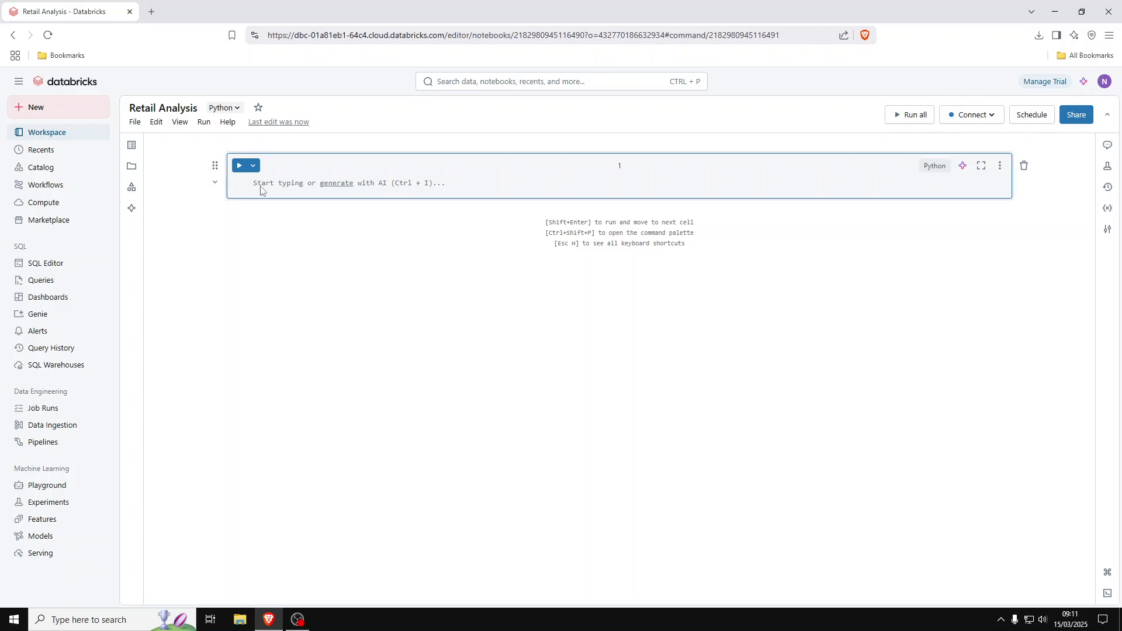
{"action": "type", "text": "%sql"}
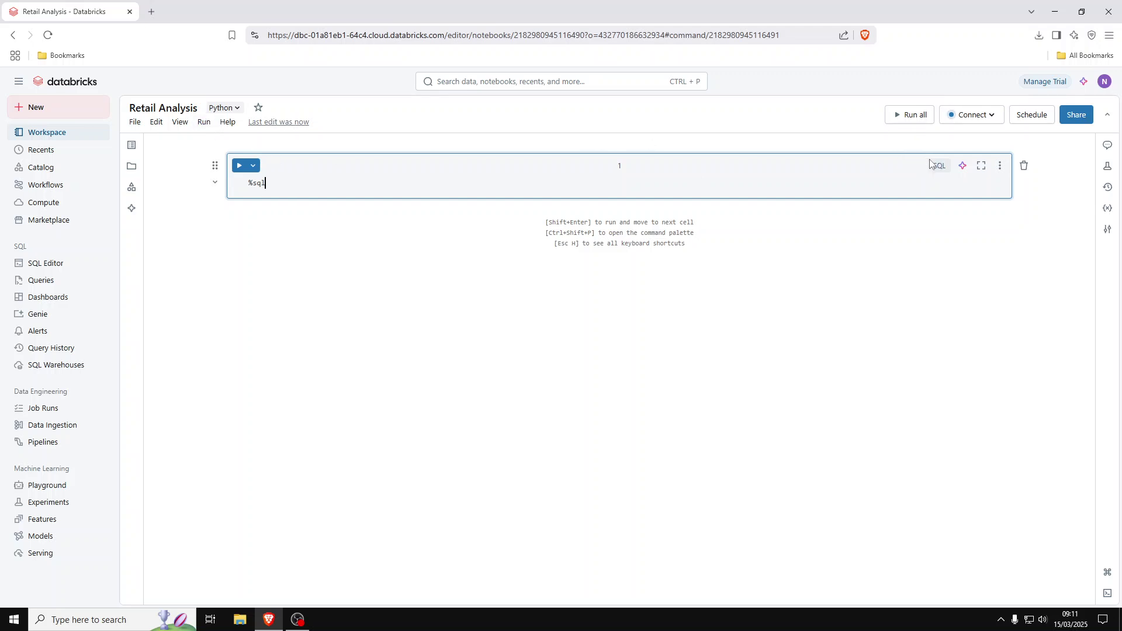
{"action": "key", "text": "Return"}
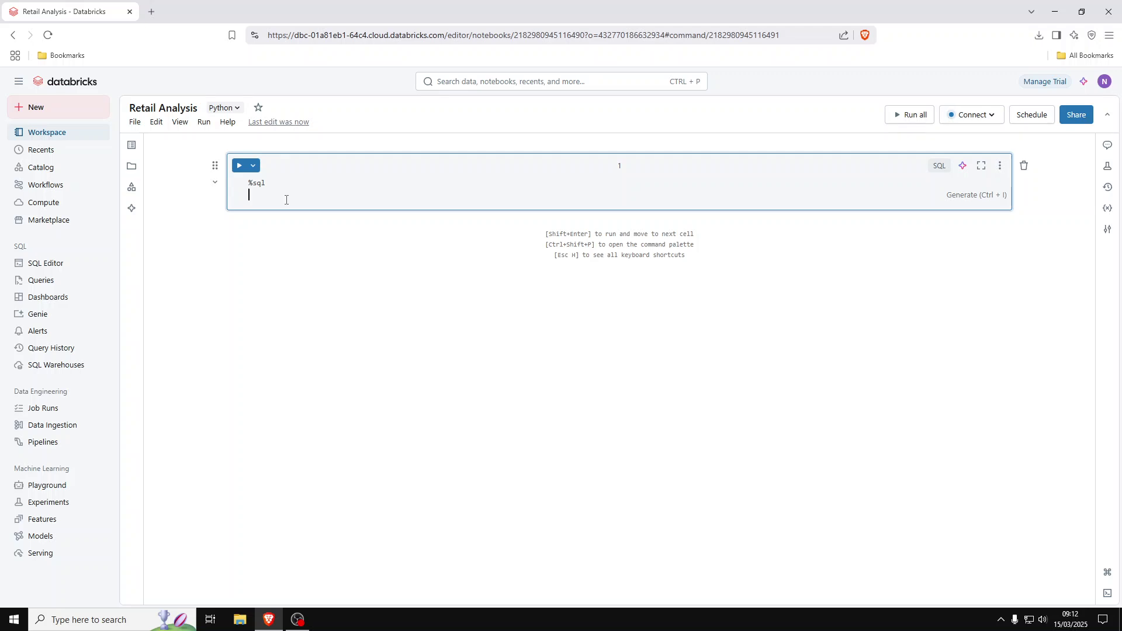
{"action": "type", "text": "select"}
{"action": "key", "text": "BackSpace"}
{"action": "key", "text": "BackSpace"}
{"action": "key", "text": "BackSpace"}
{"action": "key", "text": "BackSpace"}
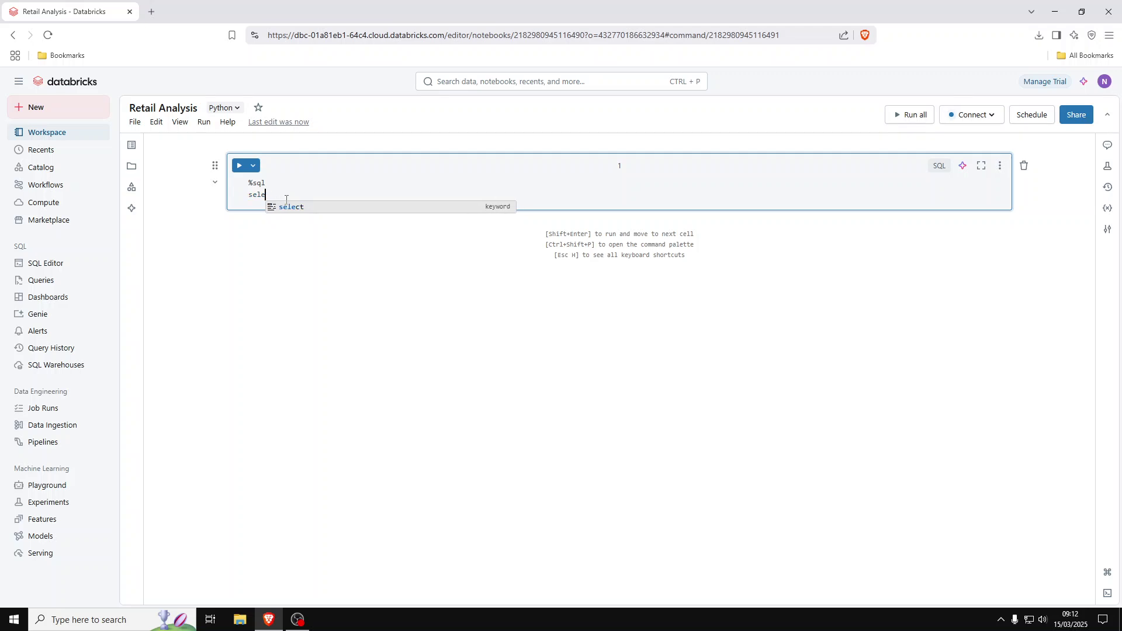
{"action": "key", "text": "BackSpace"}
{"action": "key", "text": "BackSpace"}
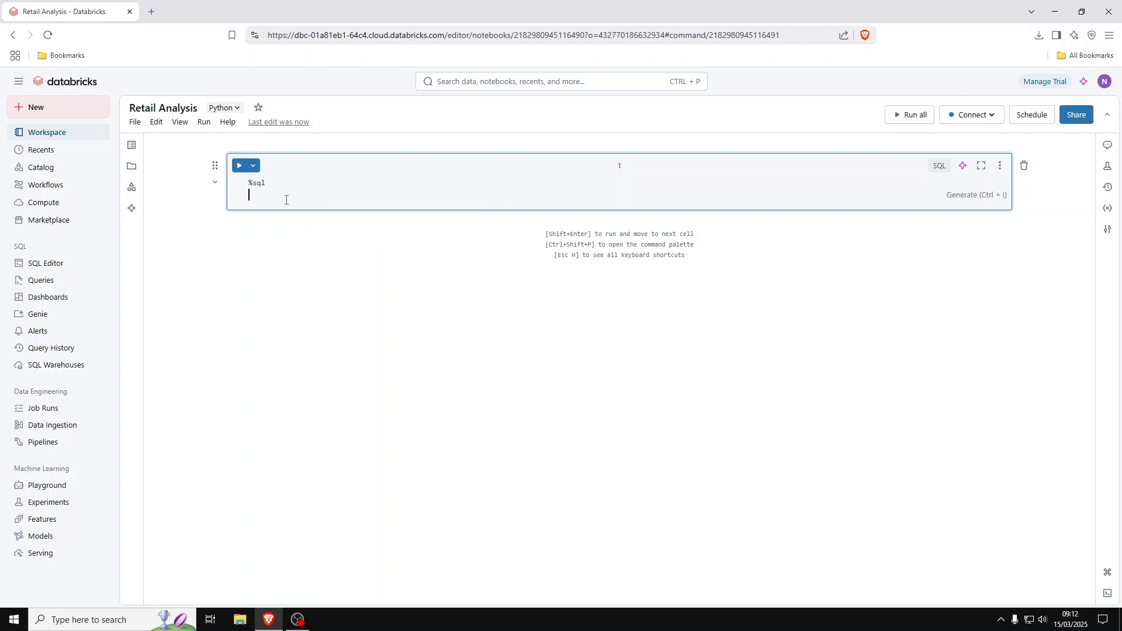
- Write the query "select * from default.retail_data limit 10;" in the SQL cell
{"action": "type", "text": "select * fro"}
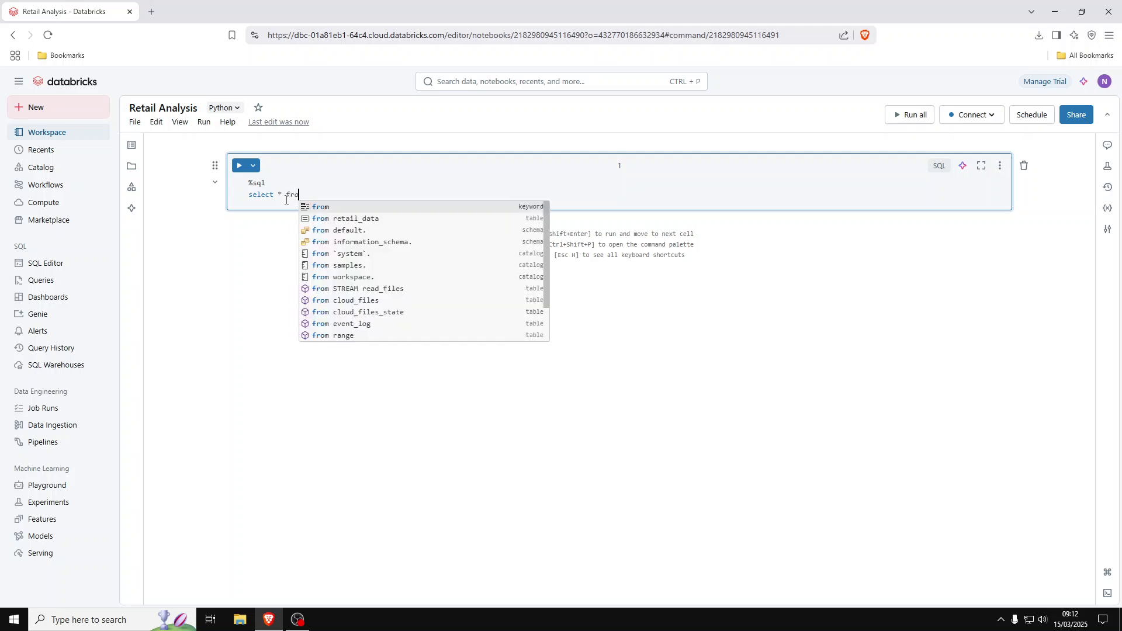
{"action": "type", "text": "m default."}
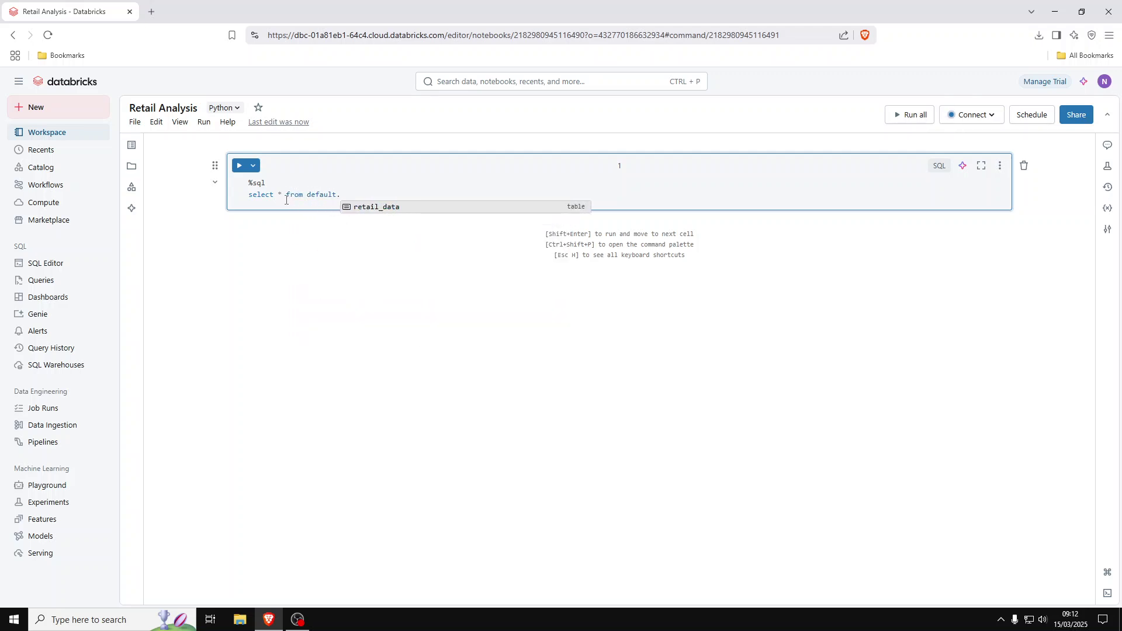
{"action": "key", "text": "Tab"}
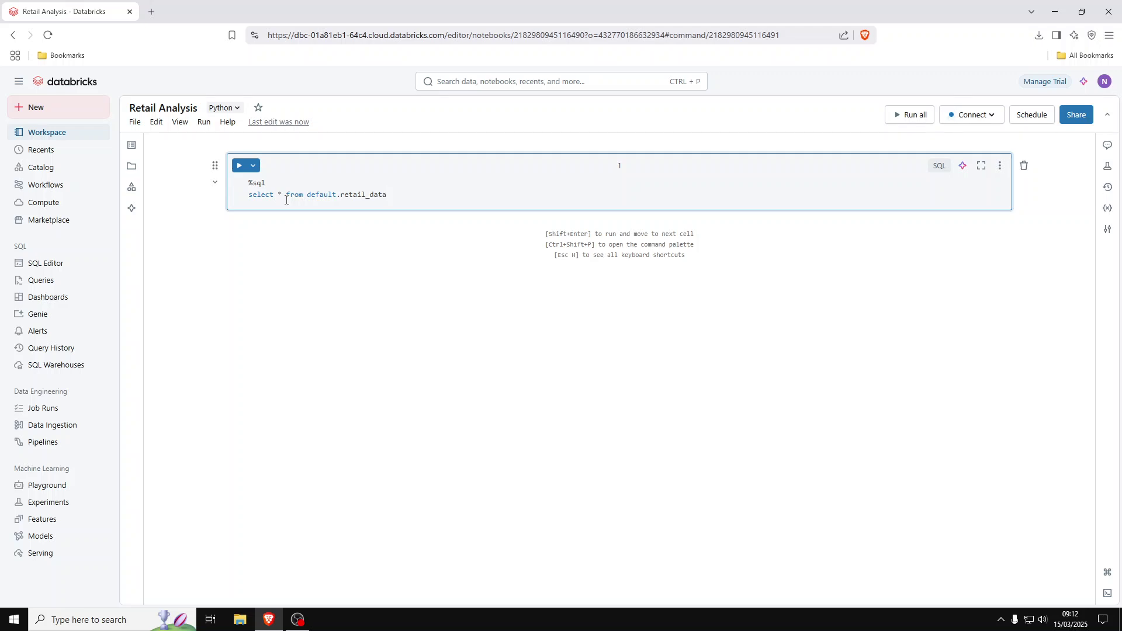
{"action": "type", "text": "limit"}
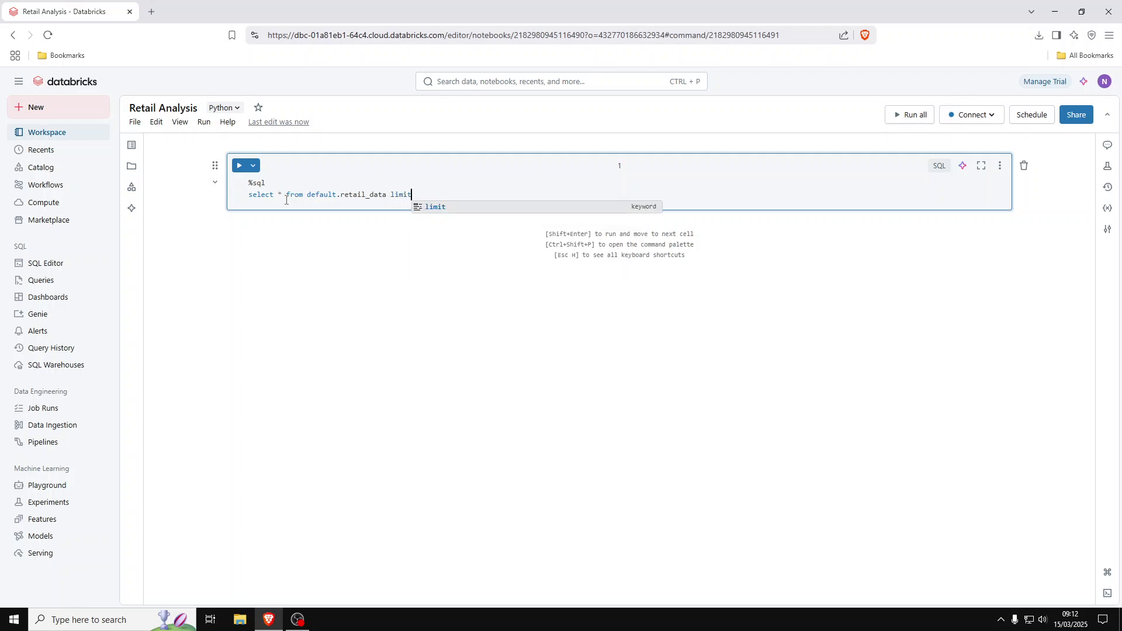
{"action": "type", "text": " 10;"}
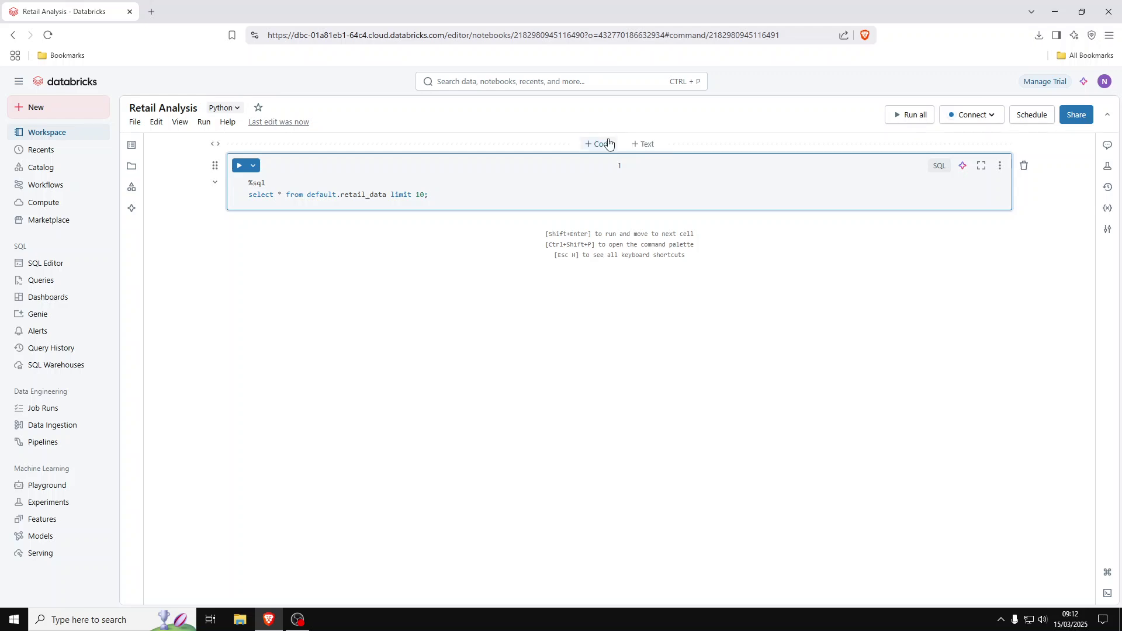
- Add a text cell above the query reading "View the first 10 rows", formatted as a bold level-2 heading
{"action": "left_click", "coordinate": [639, 148]}
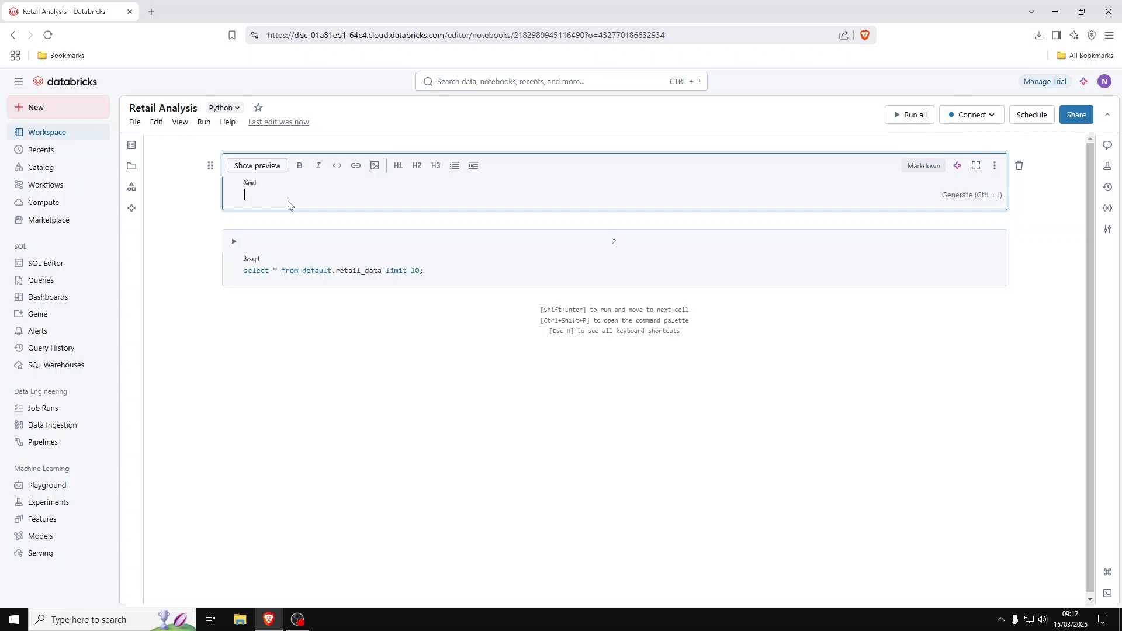
{"action": "type", "text": "View the first 10 rows"}
{"action": "triple_click", "coordinate": [278, 199]}
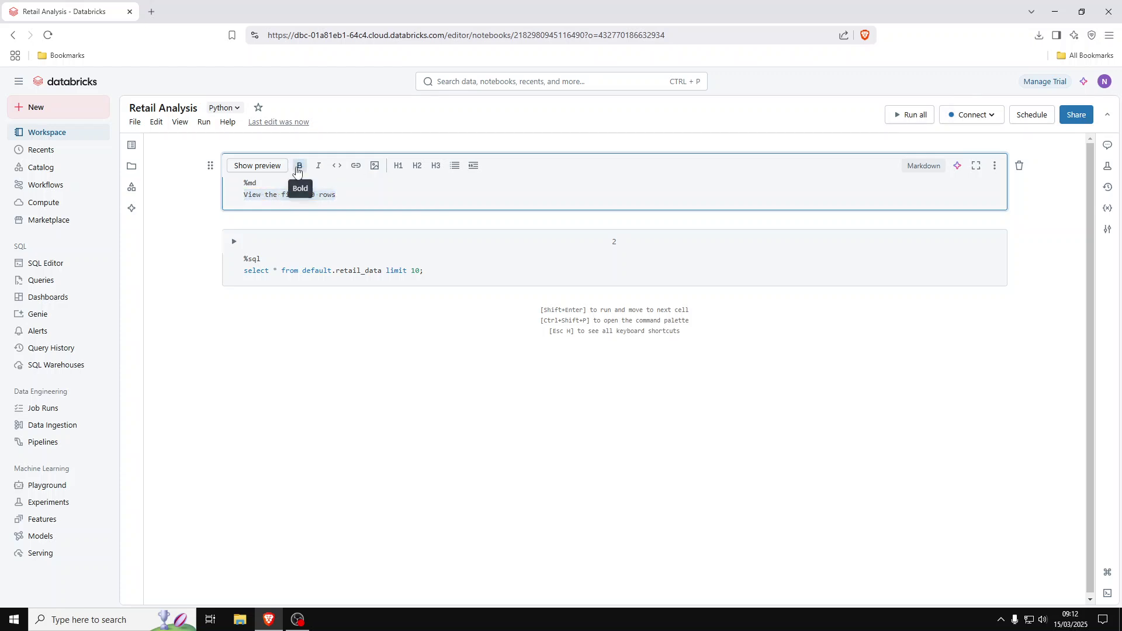
{"action": "left_click", "coordinate": [299, 165]}
{"action": "left_click", "coordinate": [422, 168]}
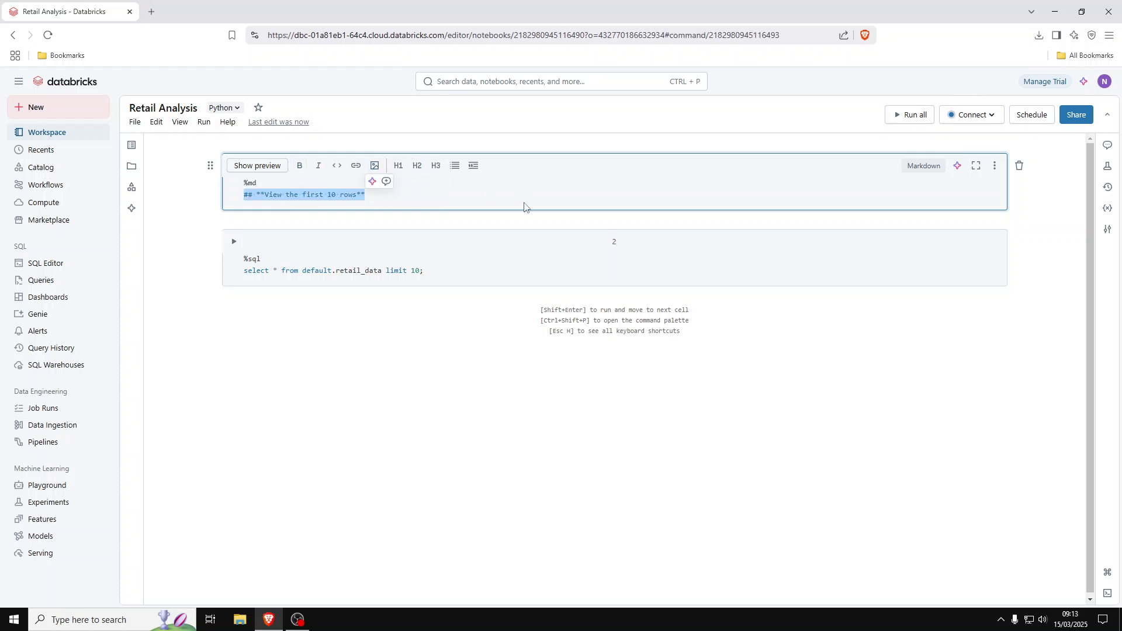
- Close the heading editor and run the query that selects the first 10 rows of default.retail_data
{"action": "left_click", "coordinate": [497, 253]}
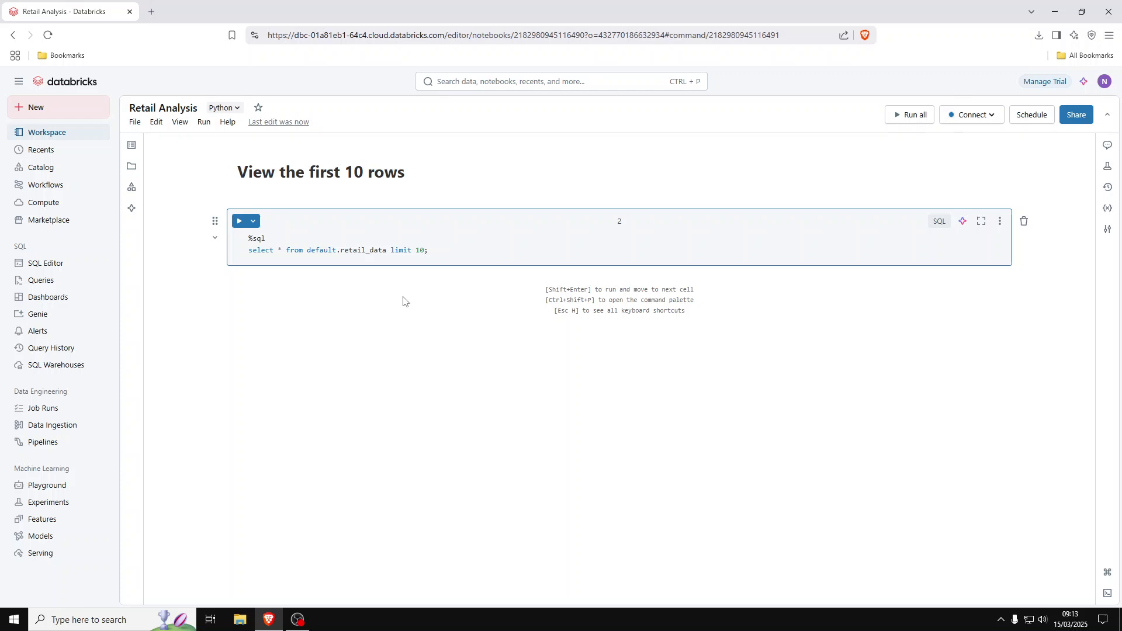
{"action": "left_click", "coordinate": [234, 220]}
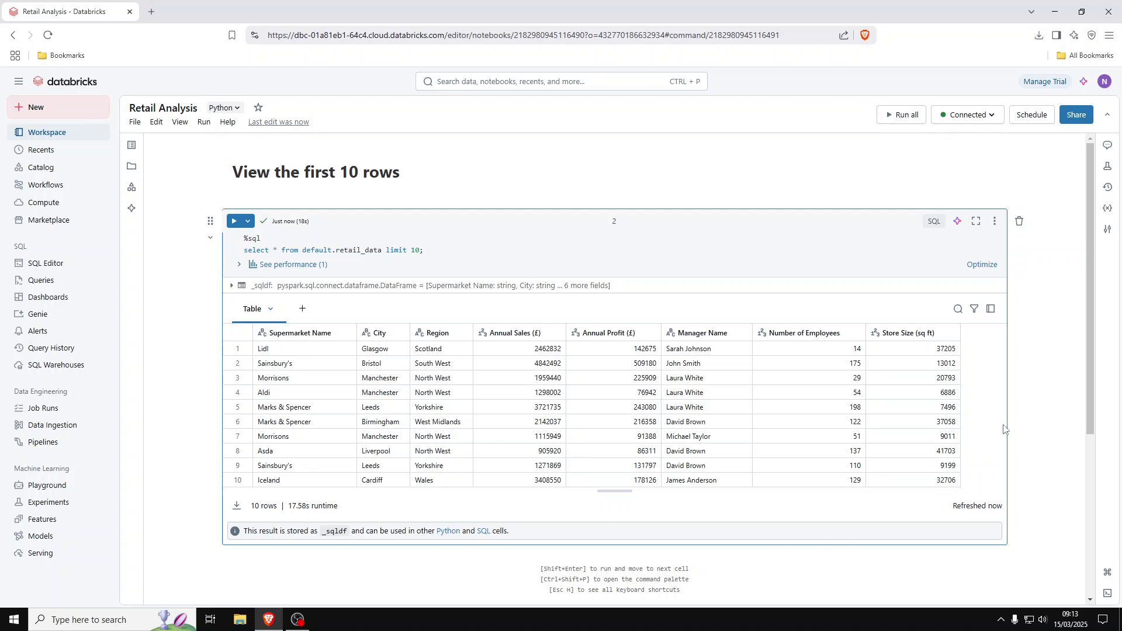
- Add a text cell below the query results reading "Count Total Records", formatted as a bold level-2 heading
{"action": "scroll", "coordinate": [255, 451], "scroll_direction": "down", "scroll_amount": 4}
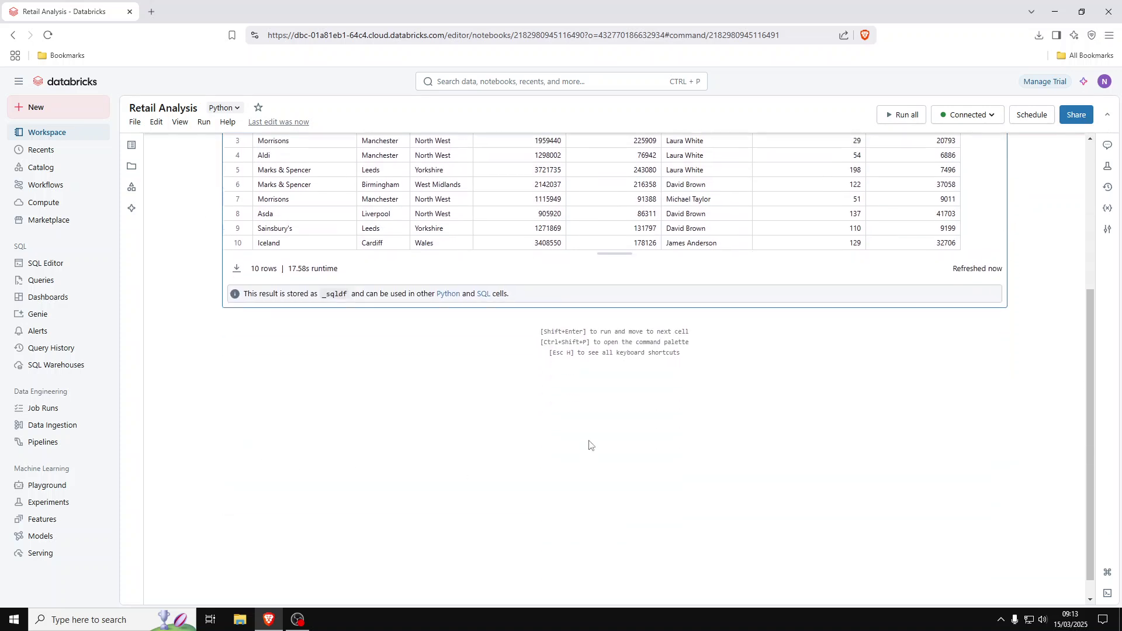
{"action": "scroll", "coordinate": [589, 446], "scroll_direction": "down", "scroll_amount": 1}
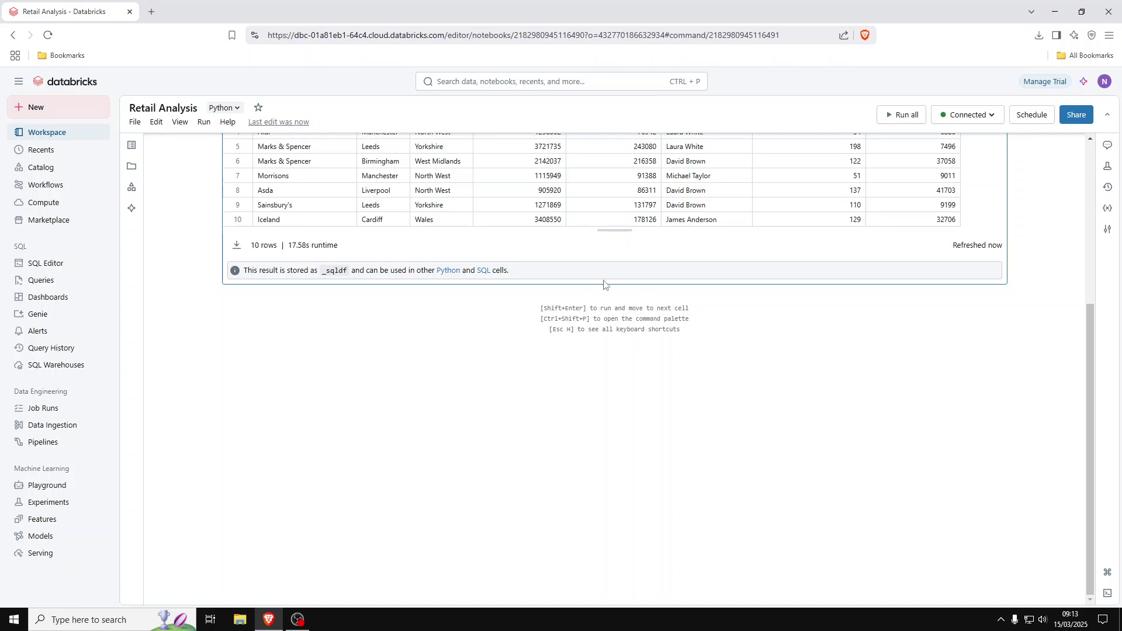
{"action": "left_click", "coordinate": [638, 295]}
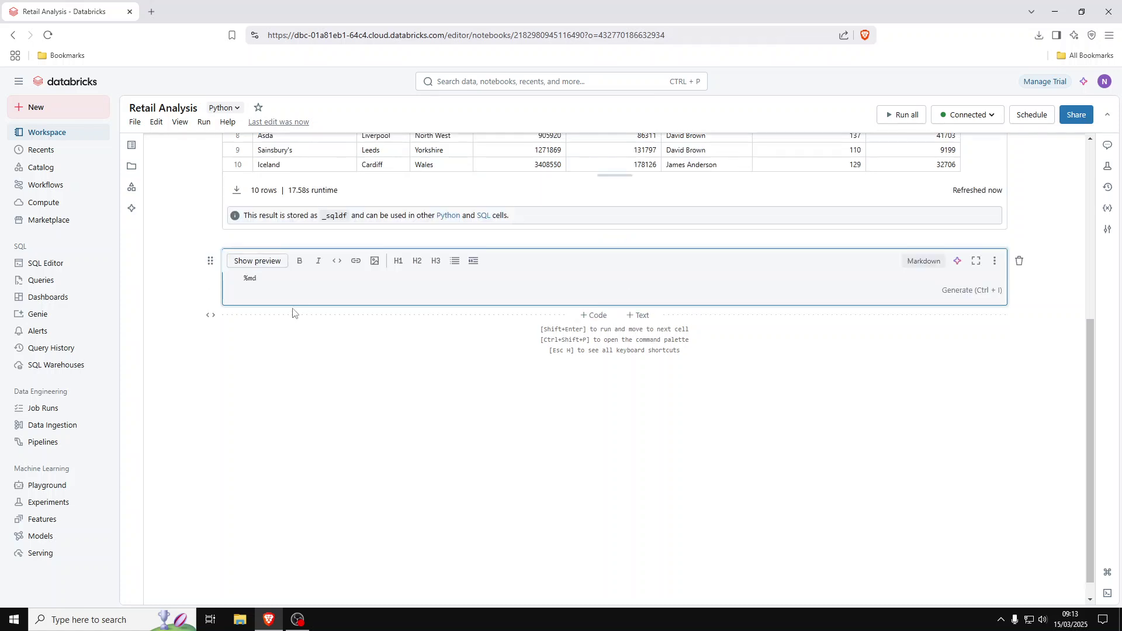
{"action": "type", "text": "Count Total Records"}
{"action": "triple_click", "coordinate": [292, 290]}
{"action": "left_click", "coordinate": [300, 261]}
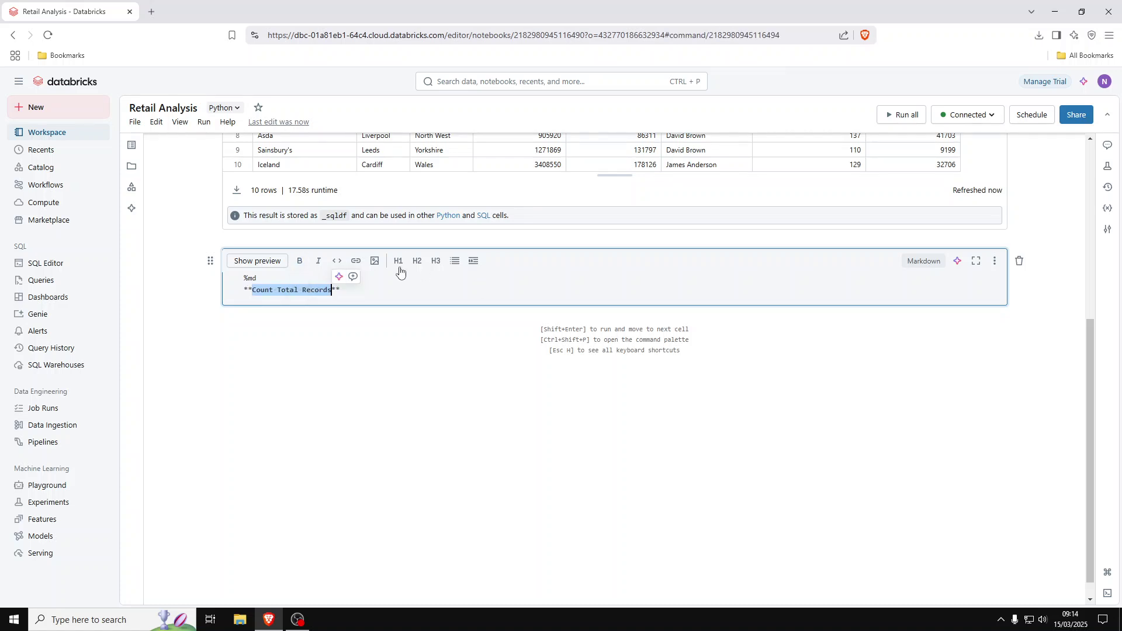
{"action": "left_click", "coordinate": [417, 260]}
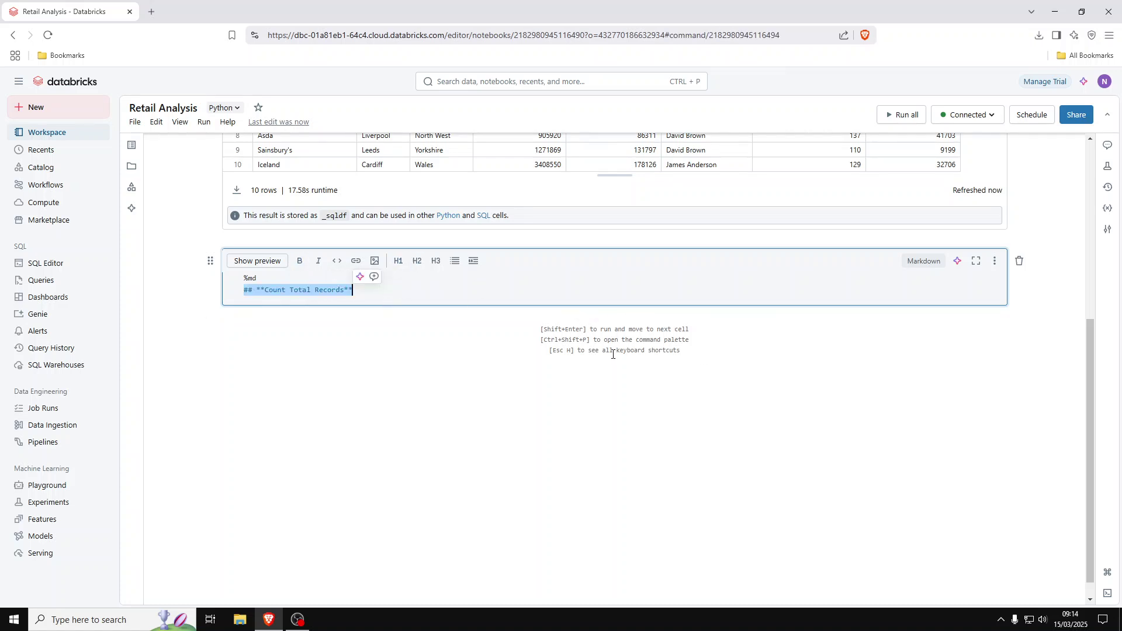
{"action": "left_click", "coordinate": [596, 327]}
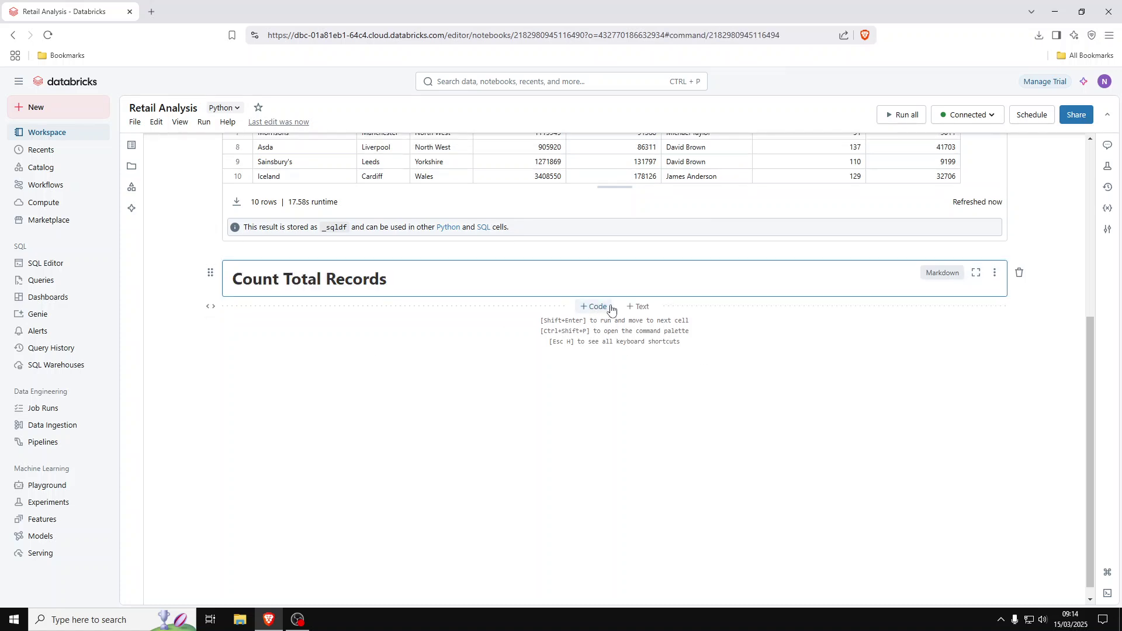
- Add a %sql code cell below the heading with the query "select count(*) AS total_supermarkets from default.retail_data;"
{"action": "left_click", "coordinate": [594, 306]}
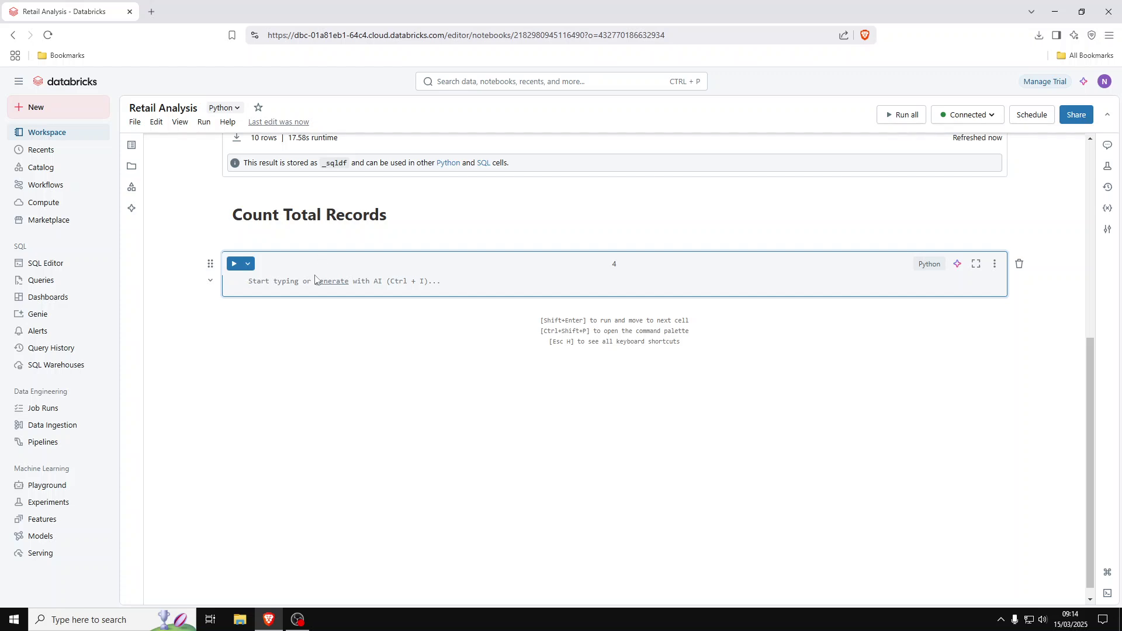
{"action": "type", "text": "select co"}
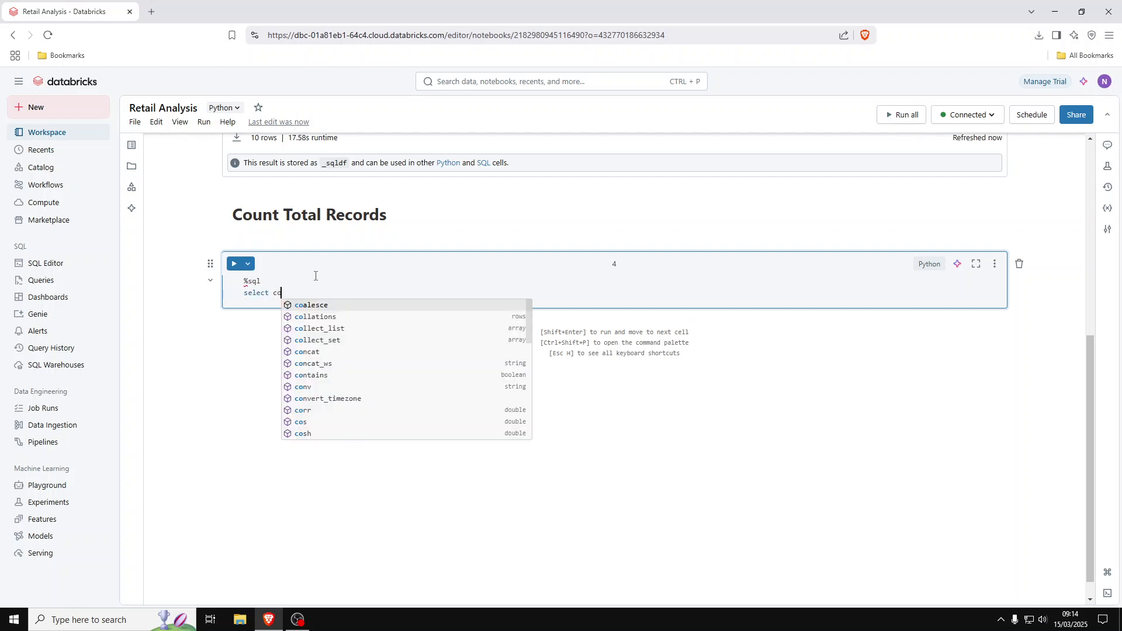
{"action": "type", "text": "unt("}
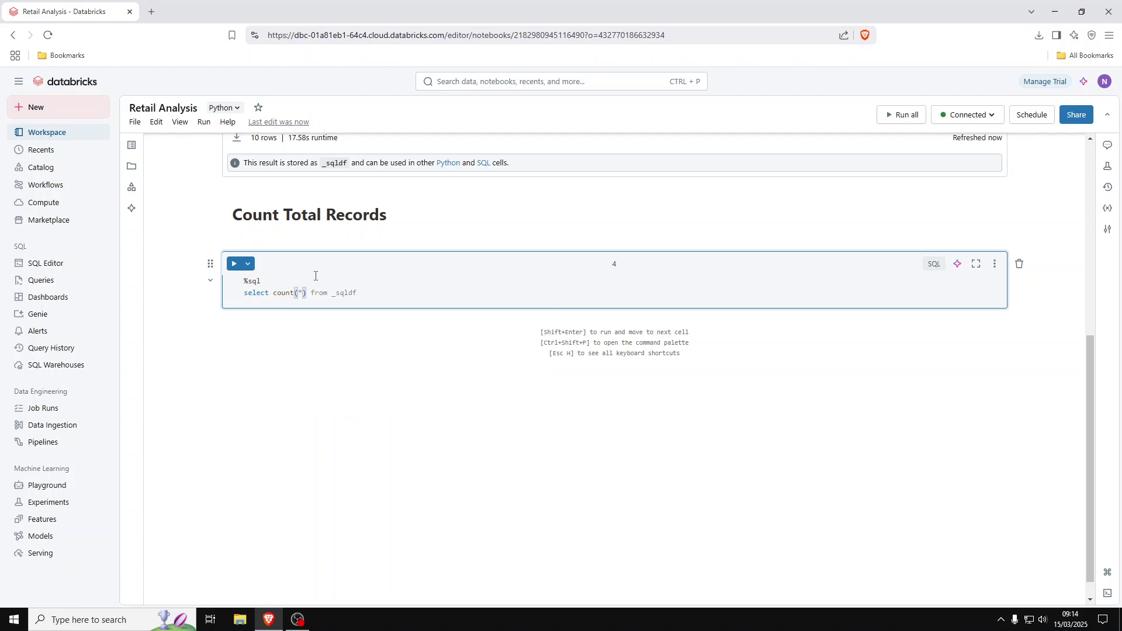
{"action": "type", "text": ")"}
{"action": "key", "text": "BackSpace"}
{"action": "type", "text": "*) AS"}
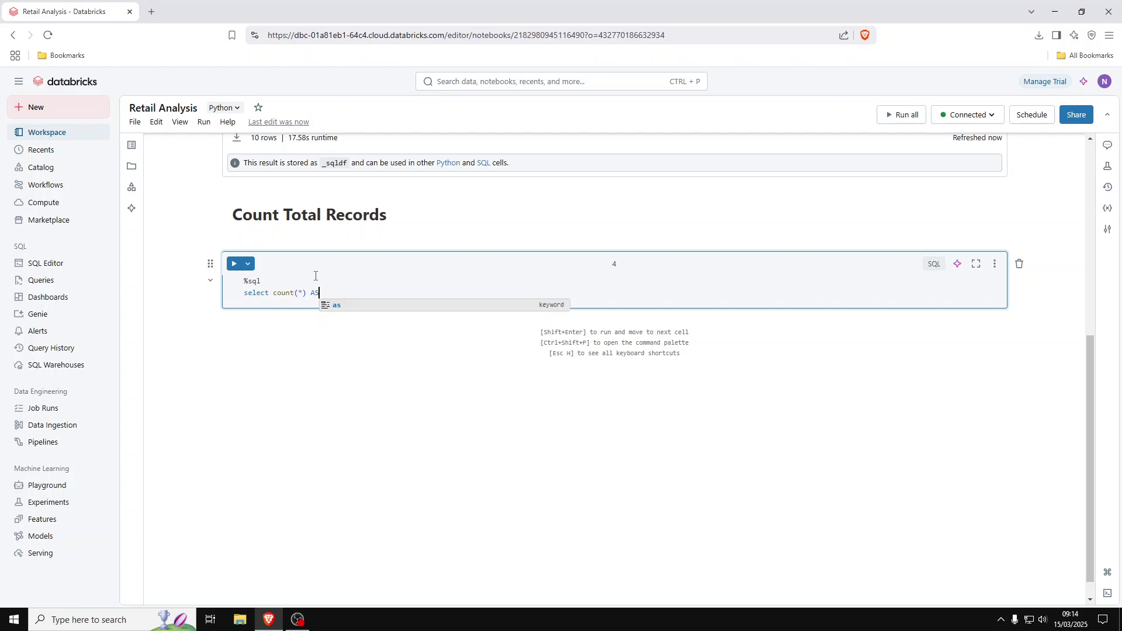
{"action": "type", "text": " total_"}
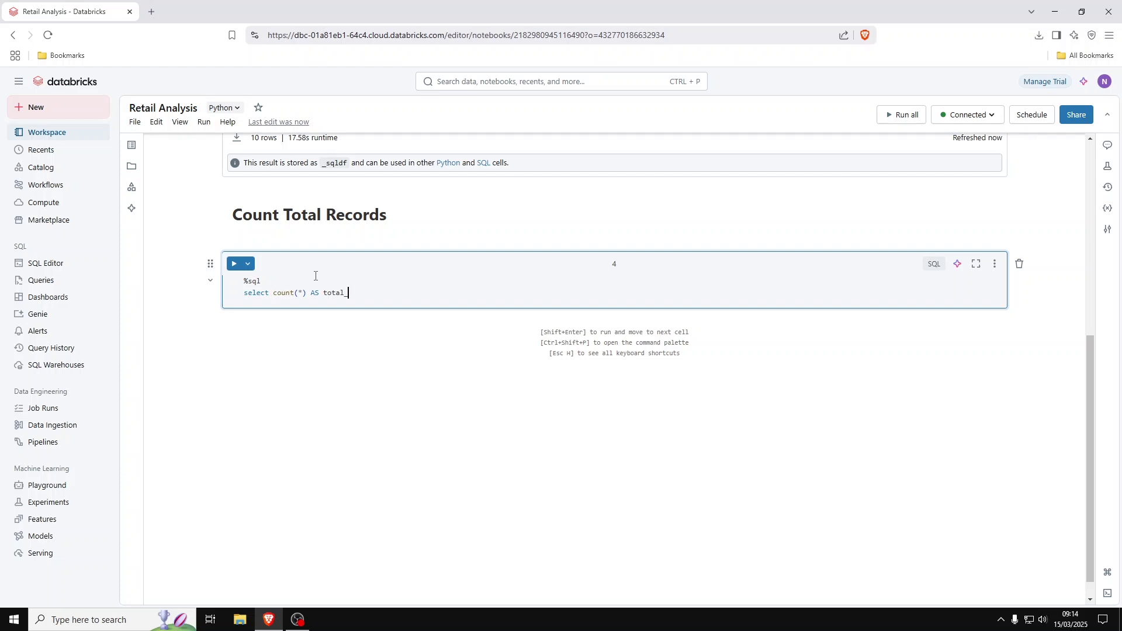
{"action": "type", "text": "supermarkets from de"}
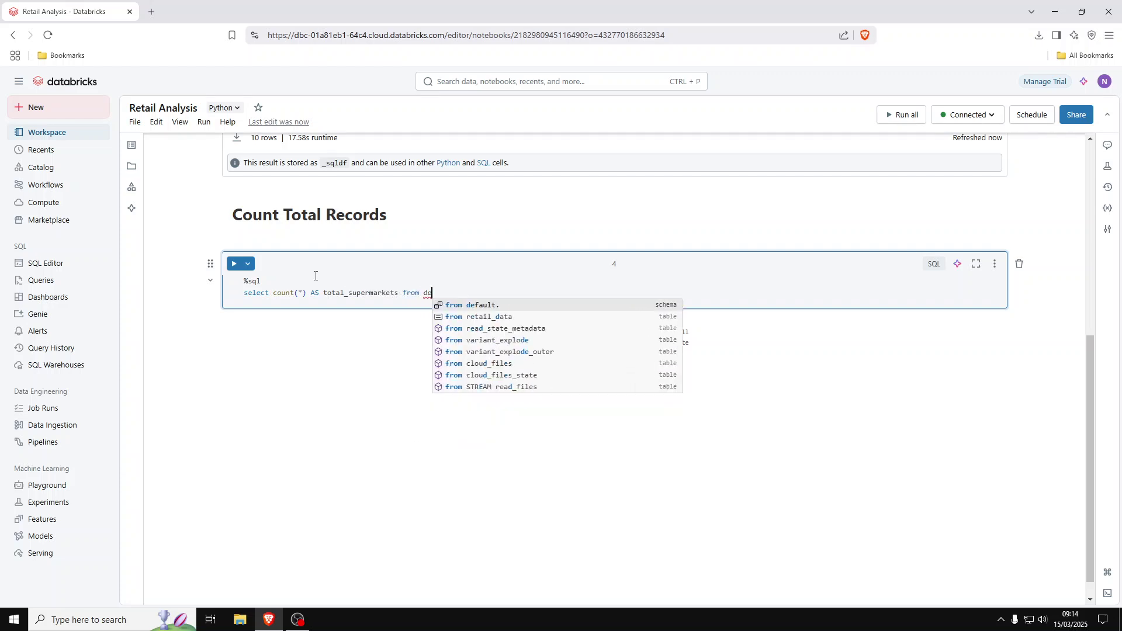
{"action": "key", "text": "Tab"}
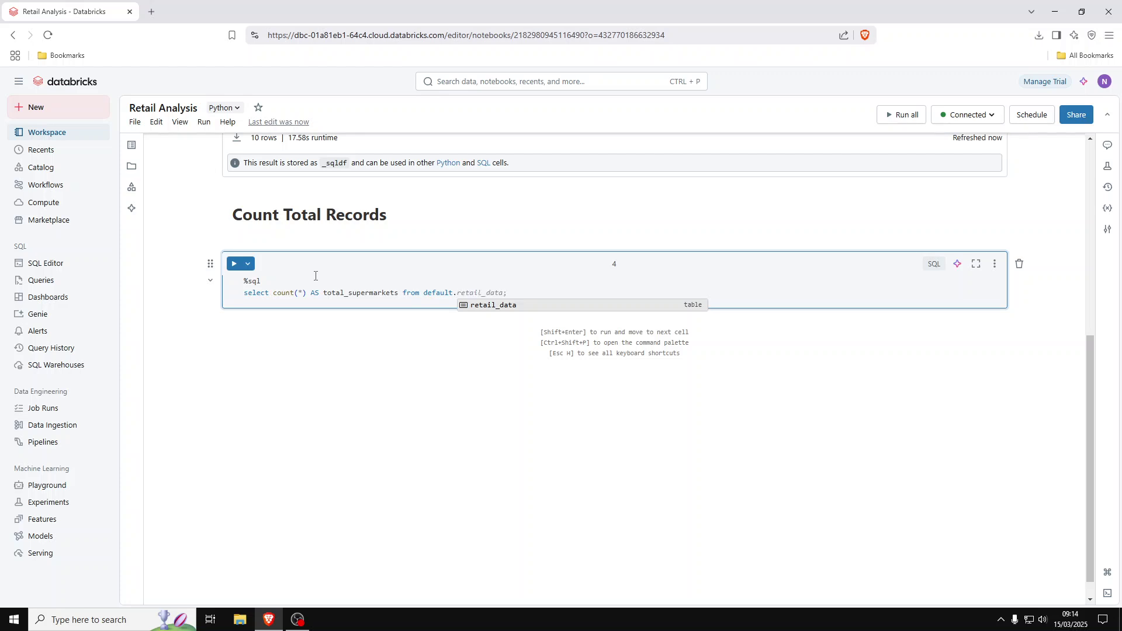
{"action": "key", "text": "Tab"}
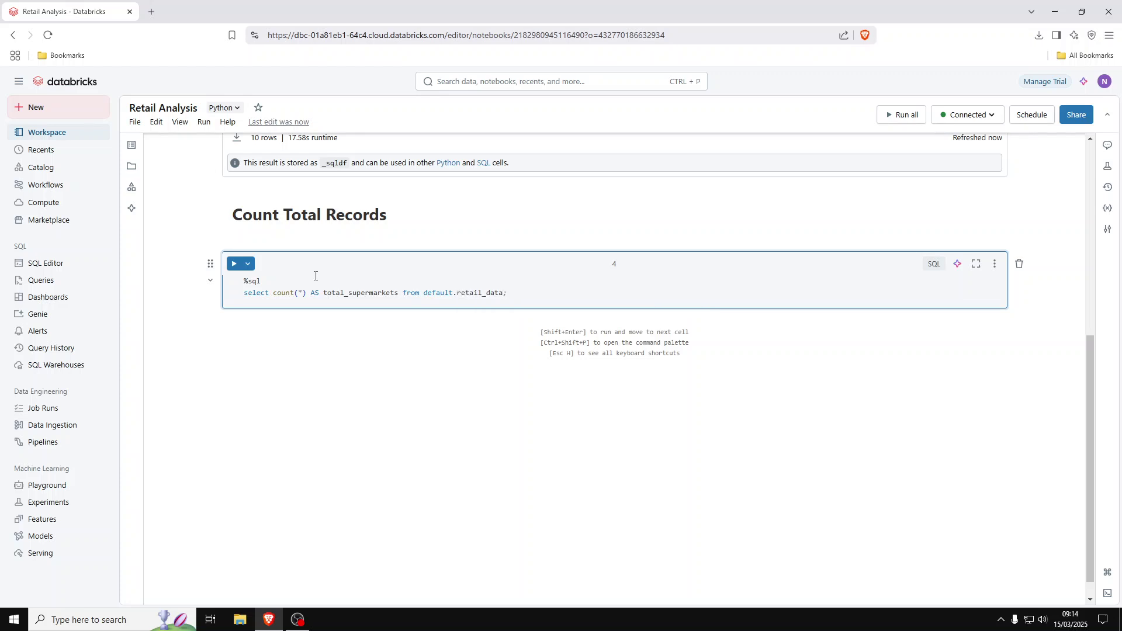
{"action": "type", "text": ";"}
- Run the total_supermarkets count query and bring its result into view
{"action": "scroll", "coordinate": [315, 276], "scroll_direction": "up", "scroll_amount": 2}
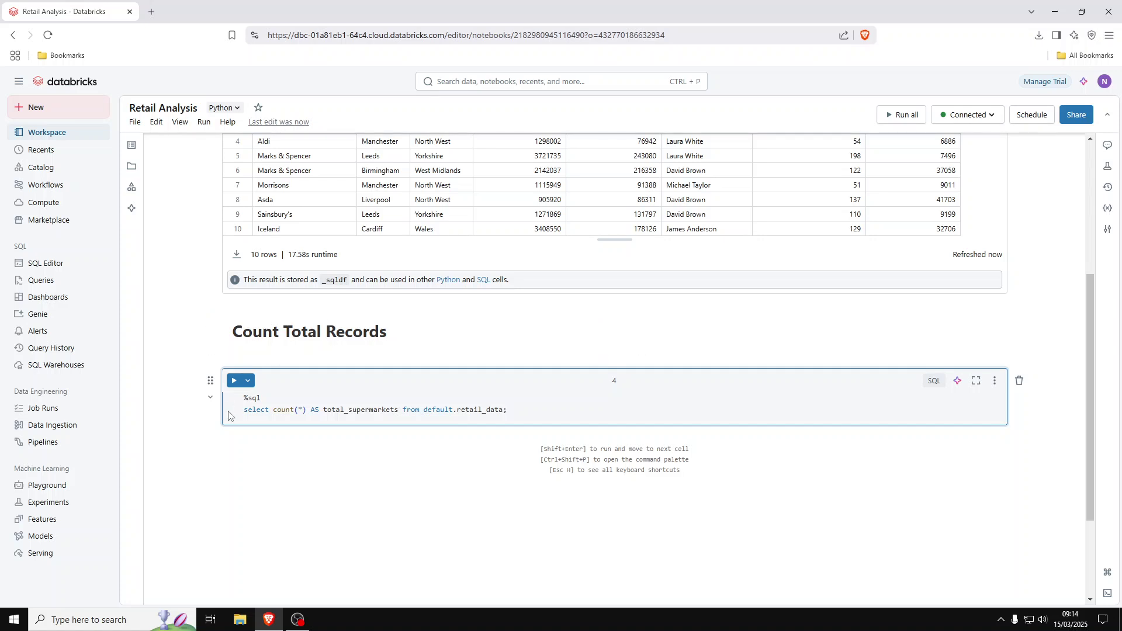
{"action": "key", "text": "shift+Return"}
{"action": "scroll", "coordinate": [444, 343], "scroll_direction": "down", "scroll_amount": 2}
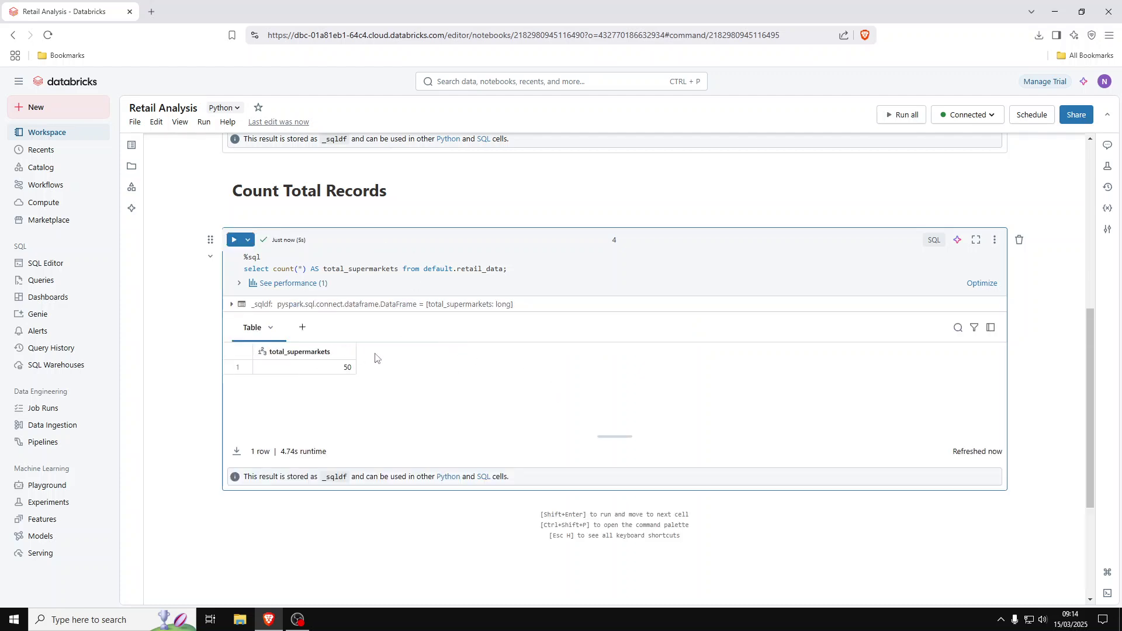
- Add a text cell below the count result reading "Calculate Average Sales and Profits", formatted as a bold level-2 heading
{"action": "scroll", "coordinate": [377, 359], "scroll_direction": "down", "scroll_amount": 2}
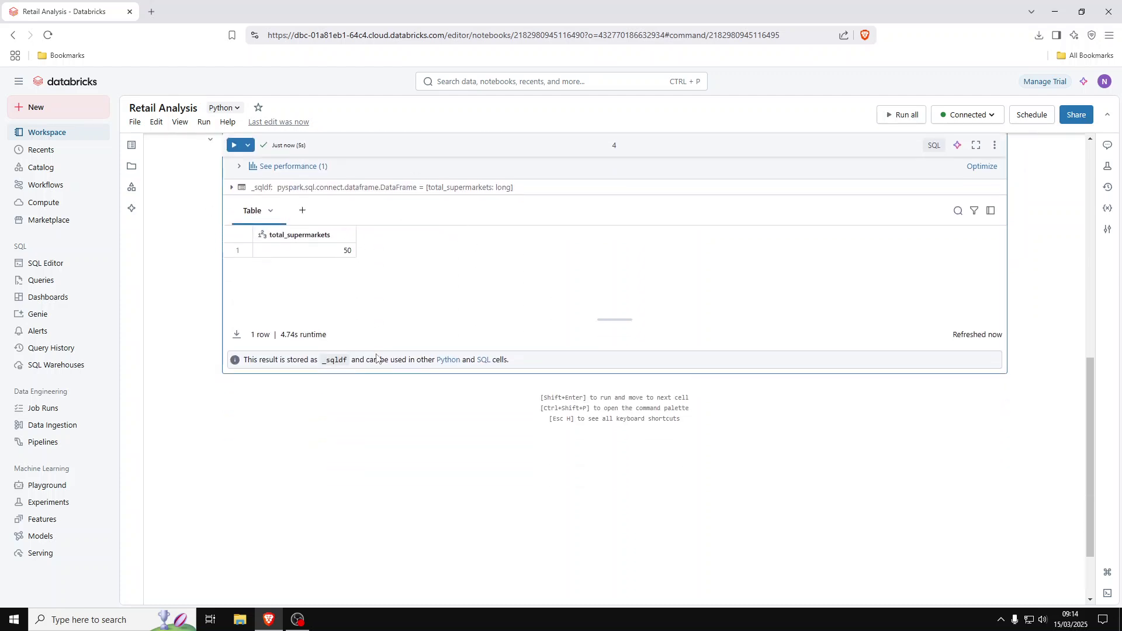
{"action": "scroll", "coordinate": [461, 368], "scroll_direction": "down", "scroll_amount": 2}
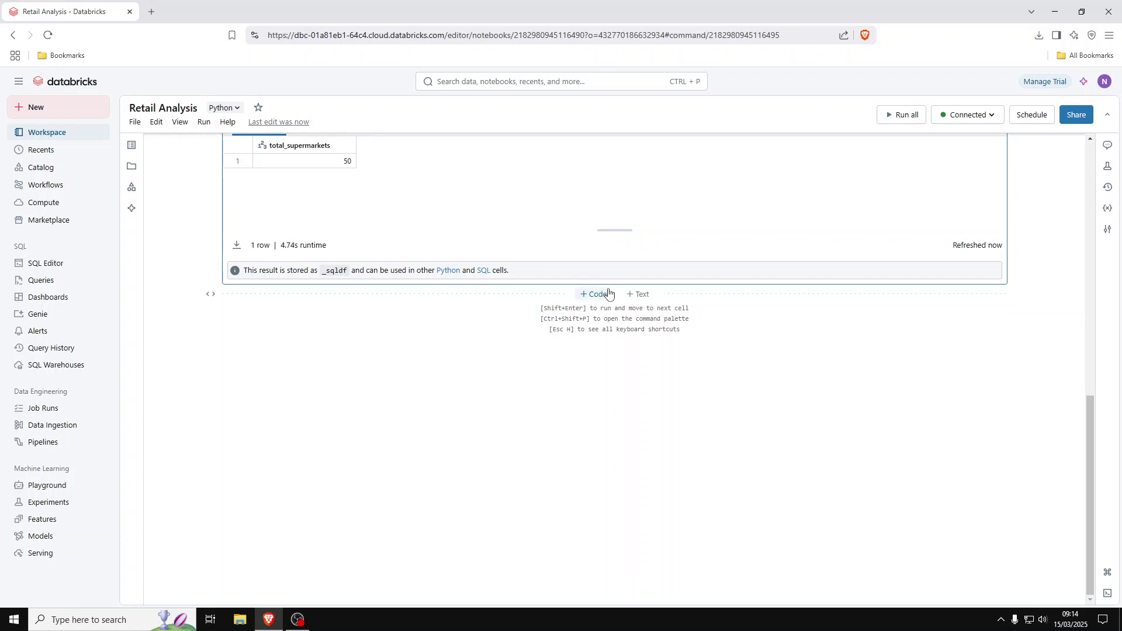
{"action": "left_click", "coordinate": [639, 294]}
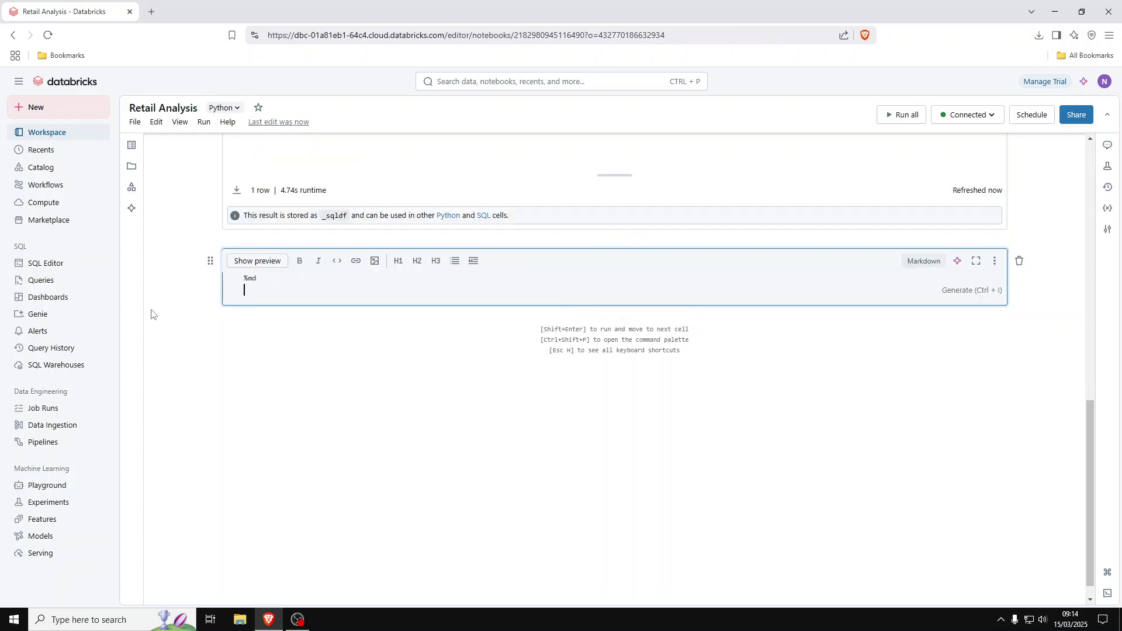
{"action": "type", "text": "Calculate Average Sales and Profits"}
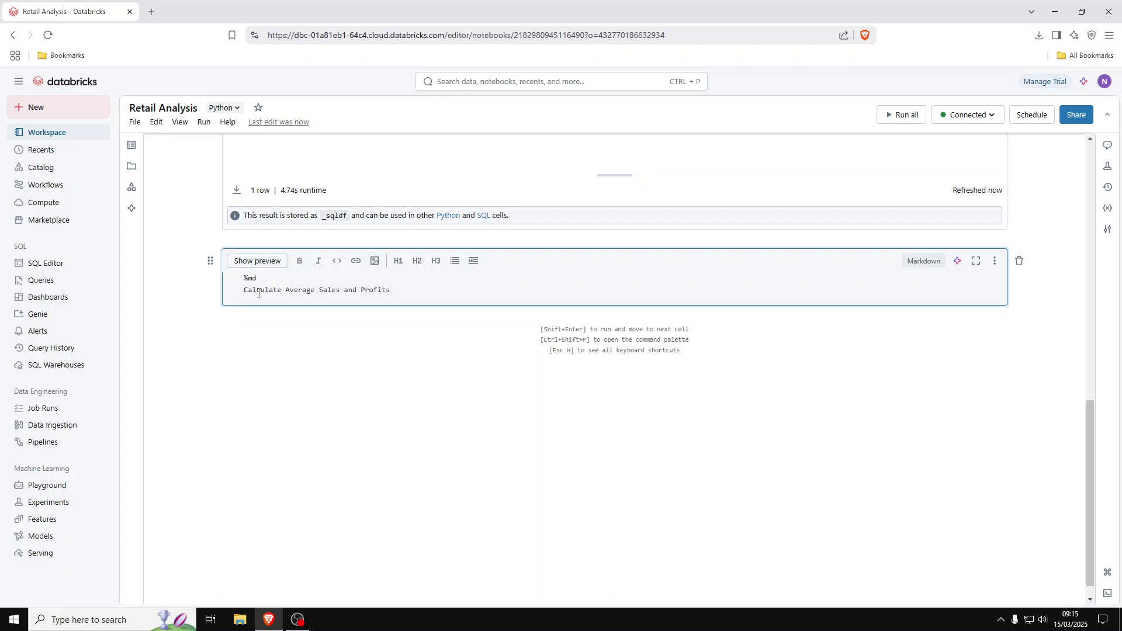
{"action": "triple_click", "coordinate": [259, 293]}
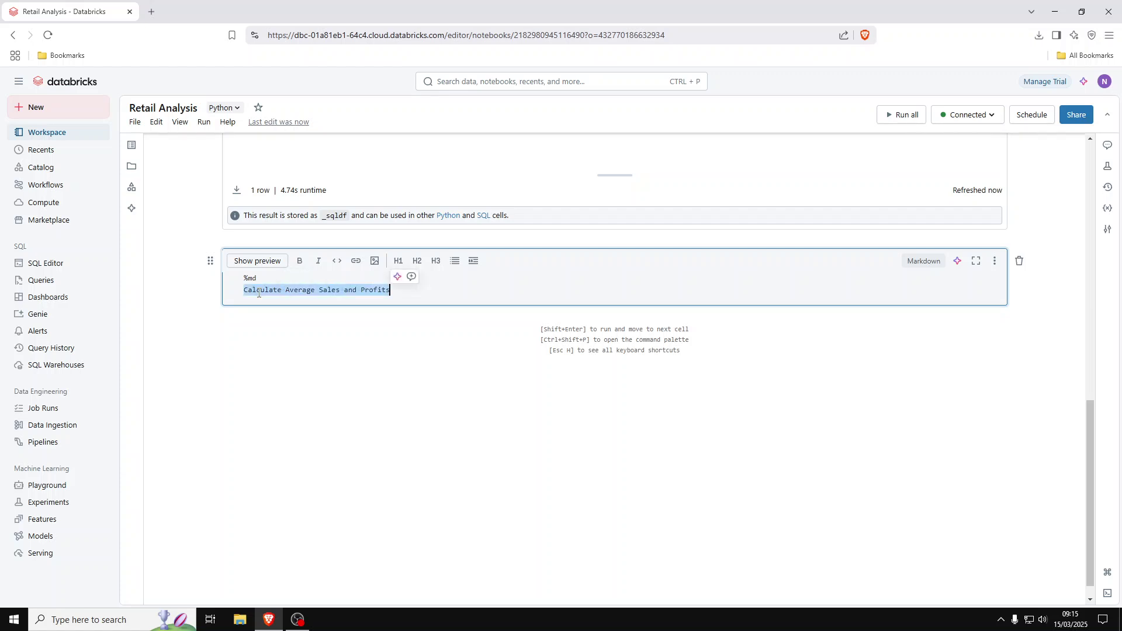
{"action": "left_click", "coordinate": [299, 260]}
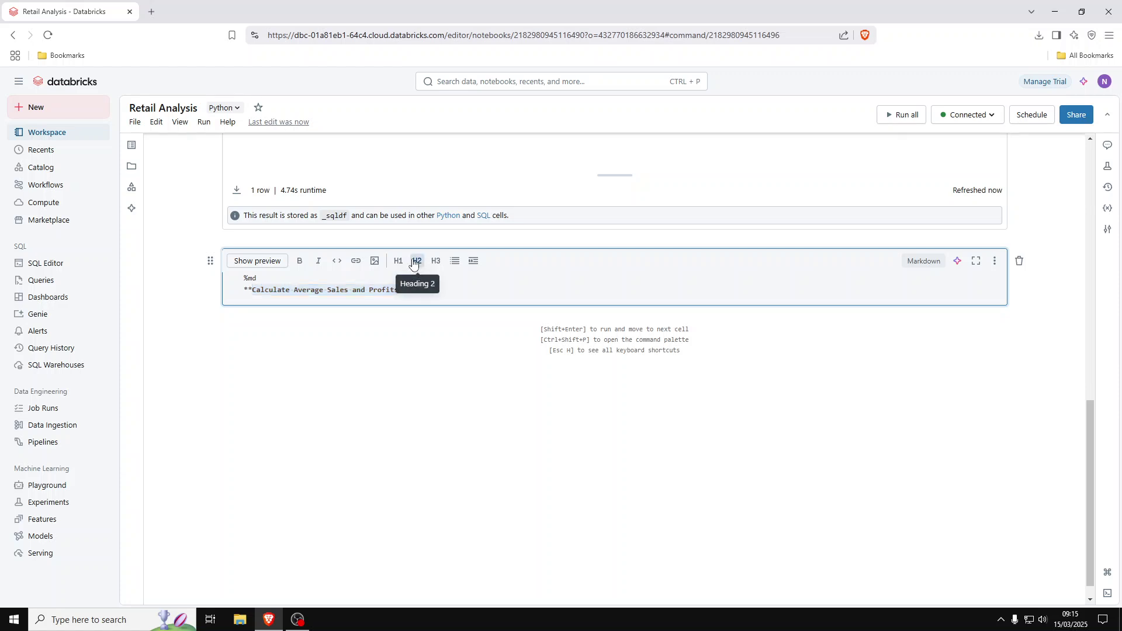
{"action": "left_click", "coordinate": [402, 264]}
{"action": "left_click", "coordinate": [600, 306]}
- Add a %sql code cell below the heading and start a select with "avg('Annual Sales (£)') AS avg_sales,"
{"action": "left_click", "coordinate": [593, 294]}
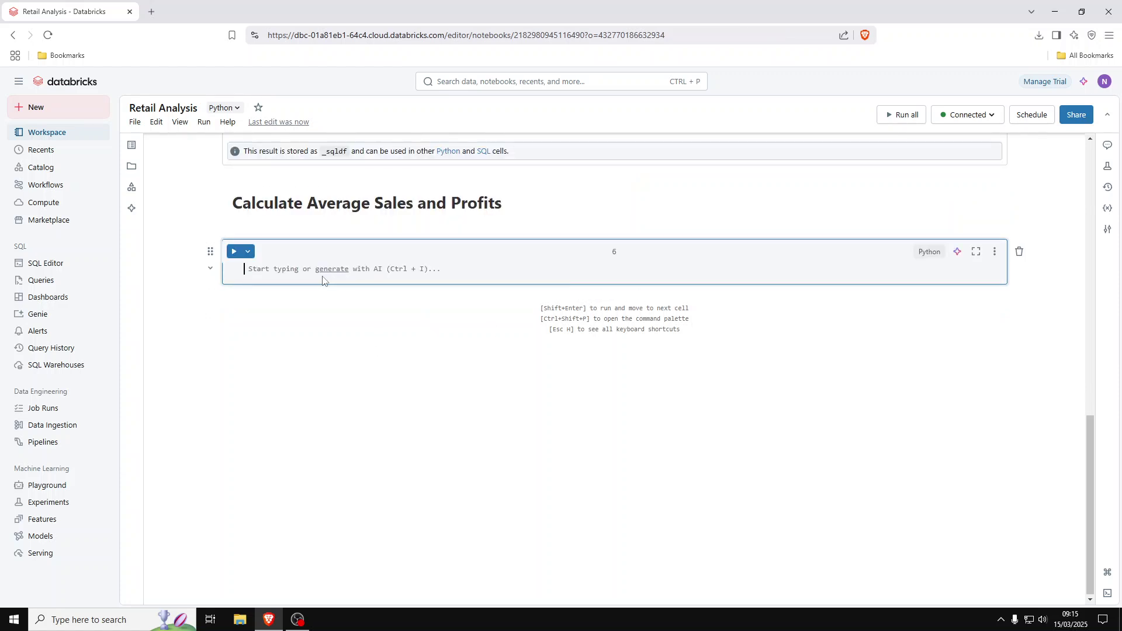
{"action": "type", "text": "select"}
{"action": "key", "text": "Return"}
{"action": "type", "text": "avg"}
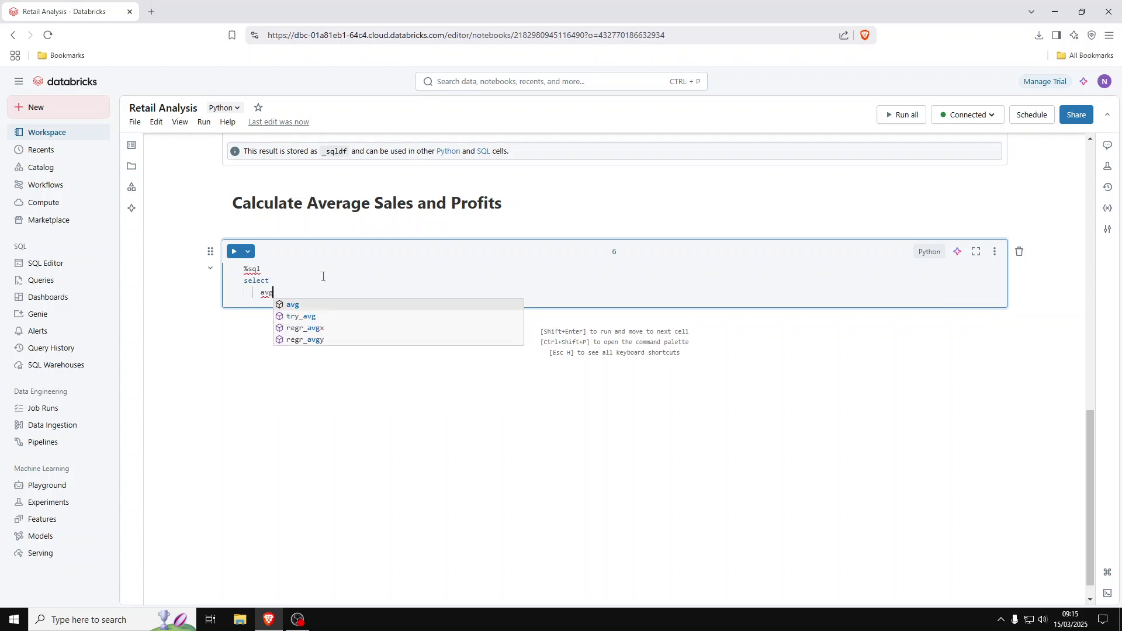
{"action": "type", "text": "("}
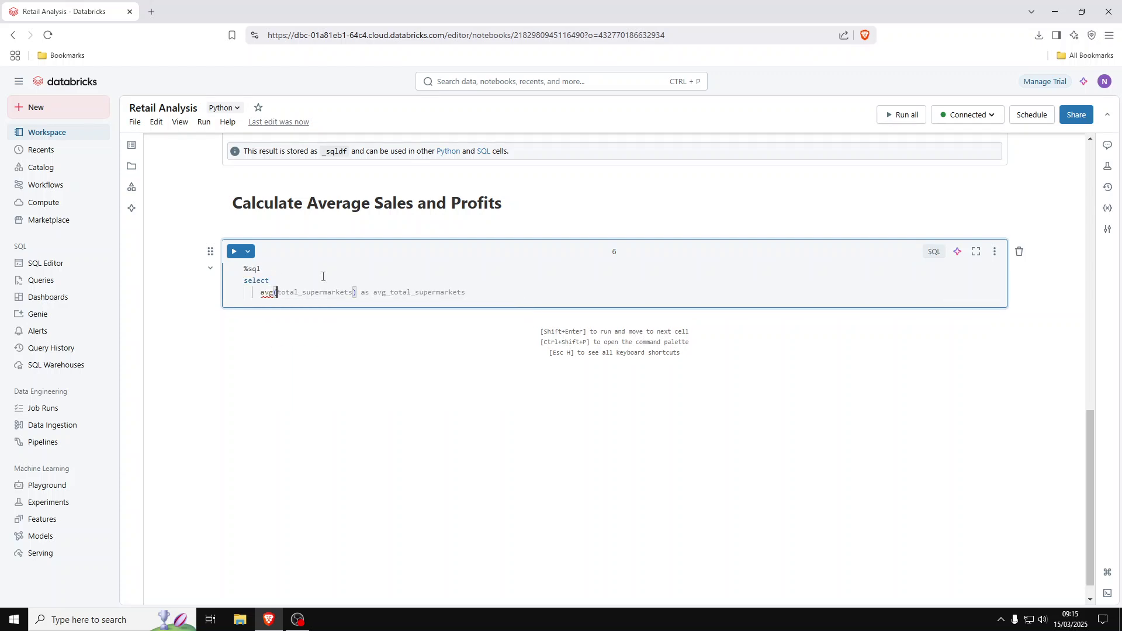
{"action": "type", "text": "'Annual Sales ("}
{"action": "type", "text": "£)') AS avg-"}
{"action": "key", "text": "BackSpace"}
{"action": "type", "text": "_sales,"}
- Complete the select with "avg('Annual Profits (£)') AS avg_profits" on its own line and "from default.retail_data" below it
{"action": "key", "text": "Return"}
{"action": "type", "text": "ave"}
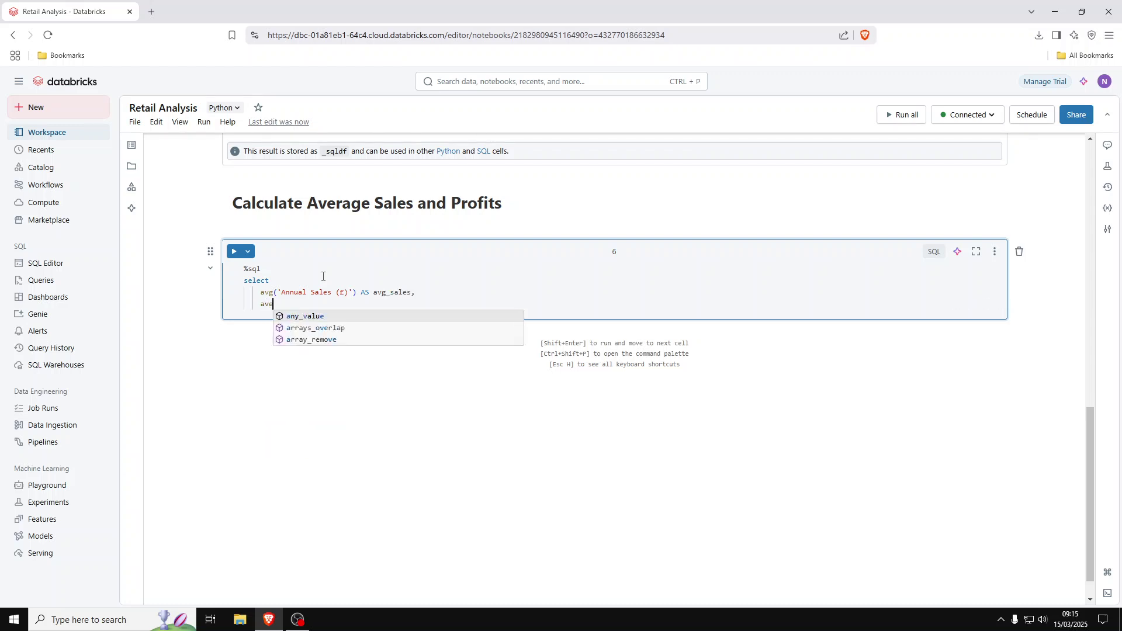
{"action": "key", "text": "BackSpace"}
{"action": "type", "text": "g )"}
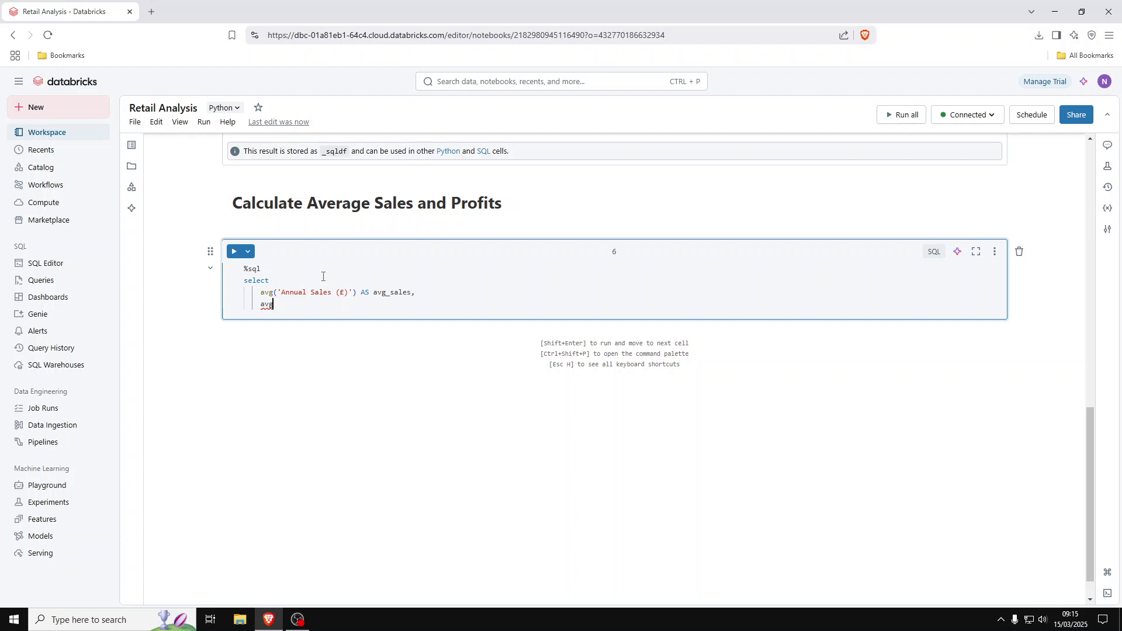
{"action": "type", "text": "("}
{"action": "type", "text": "'Avve"}
{"action": "key", "text": "BackSpace"}
{"action": "key", "text": "BackSpace"}
{"action": "key", "text": "BackSpace"}
{"action": "type", "text": "nnual Profits (£)') AS avg_p"}
{"action": "key", "text": "Tab"}
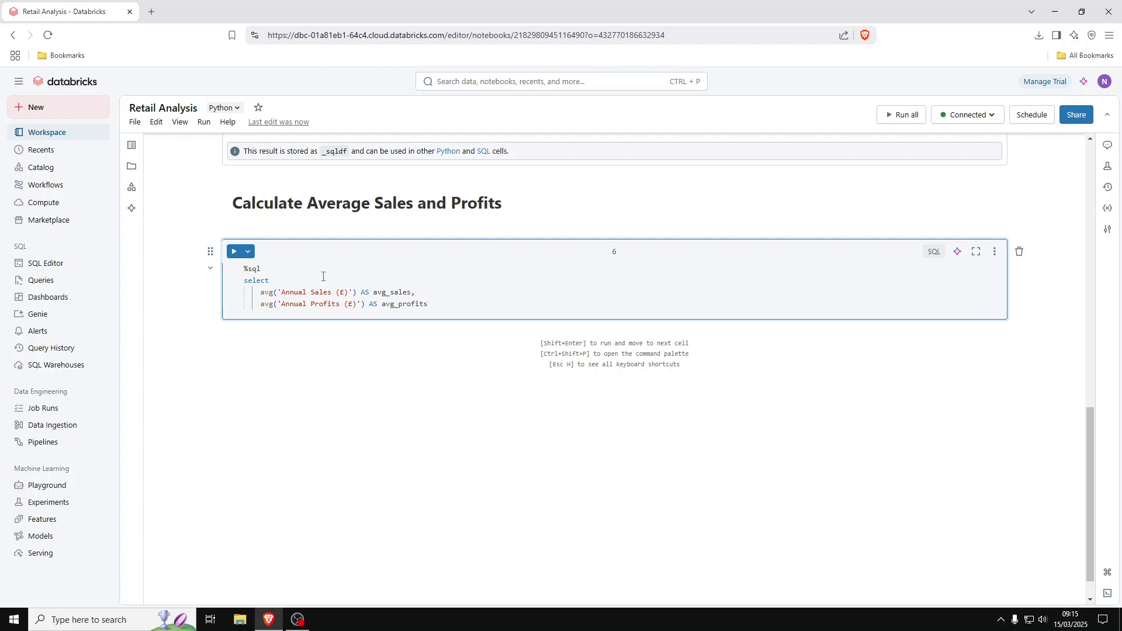
{"action": "key", "text": "Return"}
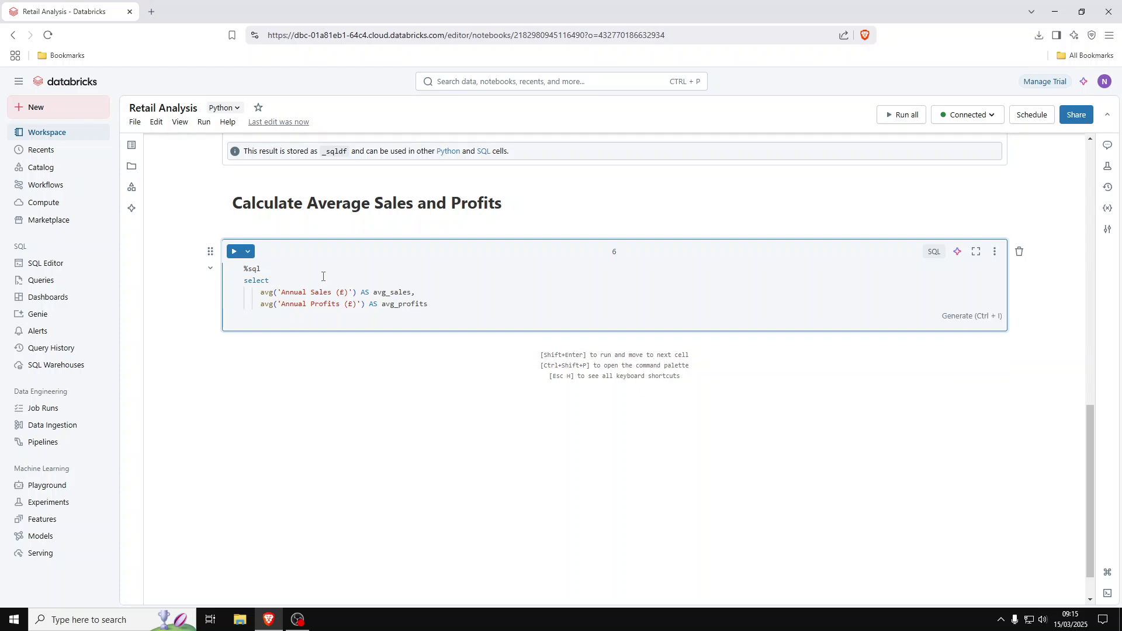
{"action": "type", "text": "from default."}
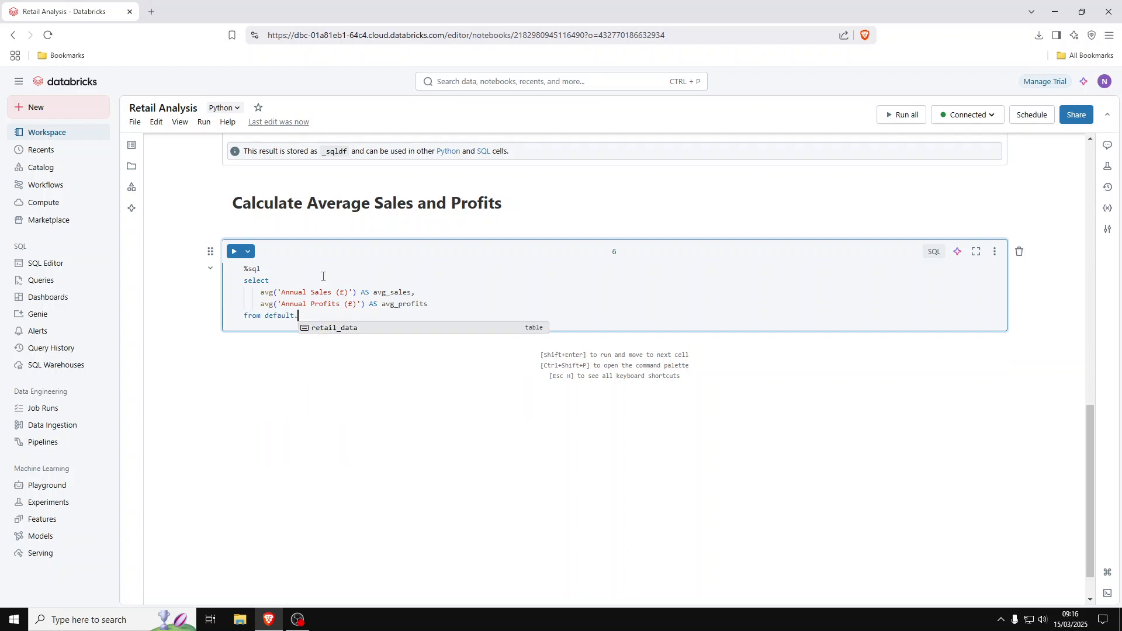
{"action": "key", "text": "Tab"}
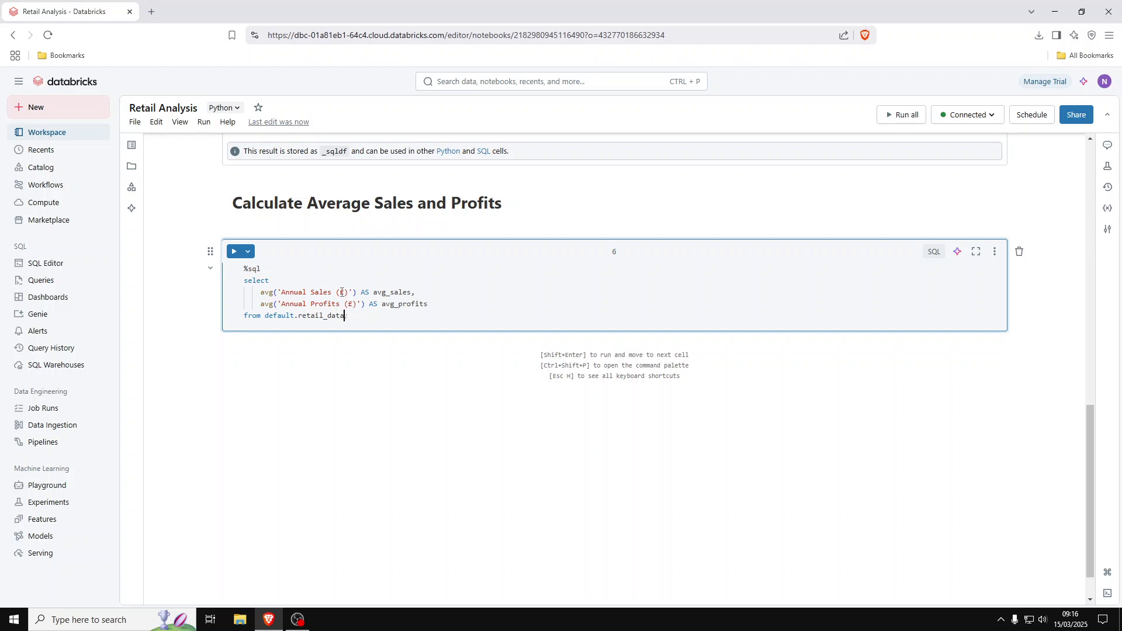
- Run the average sales and profits query and have the assistant diagnose its error
{"action": "left_click", "coordinate": [237, 255]}
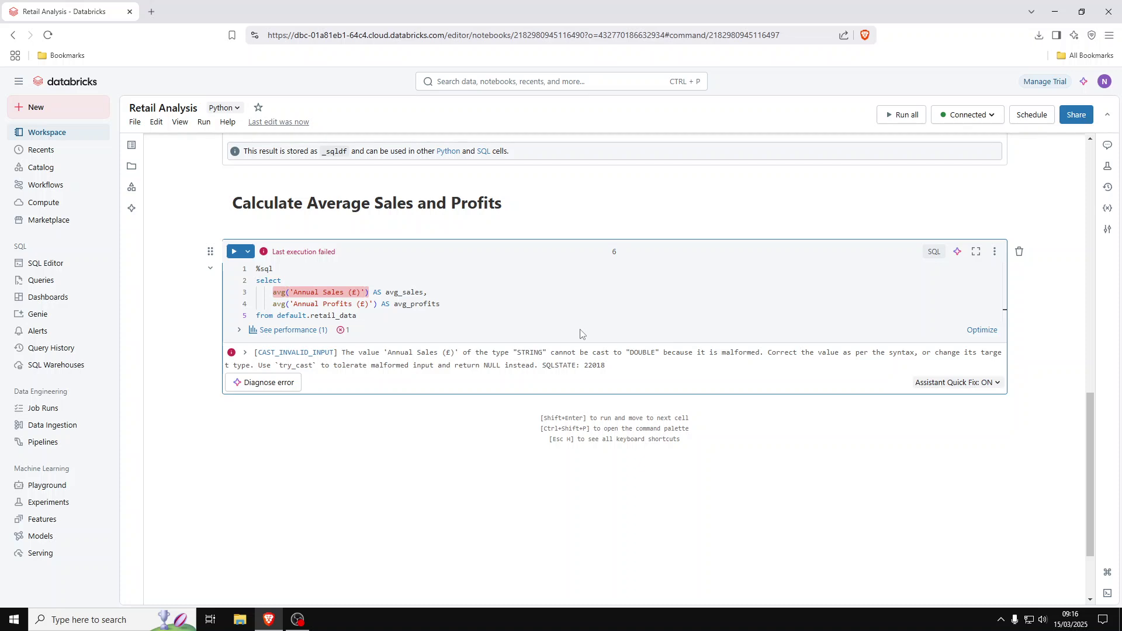
{"action": "left_click", "coordinate": [251, 383]}
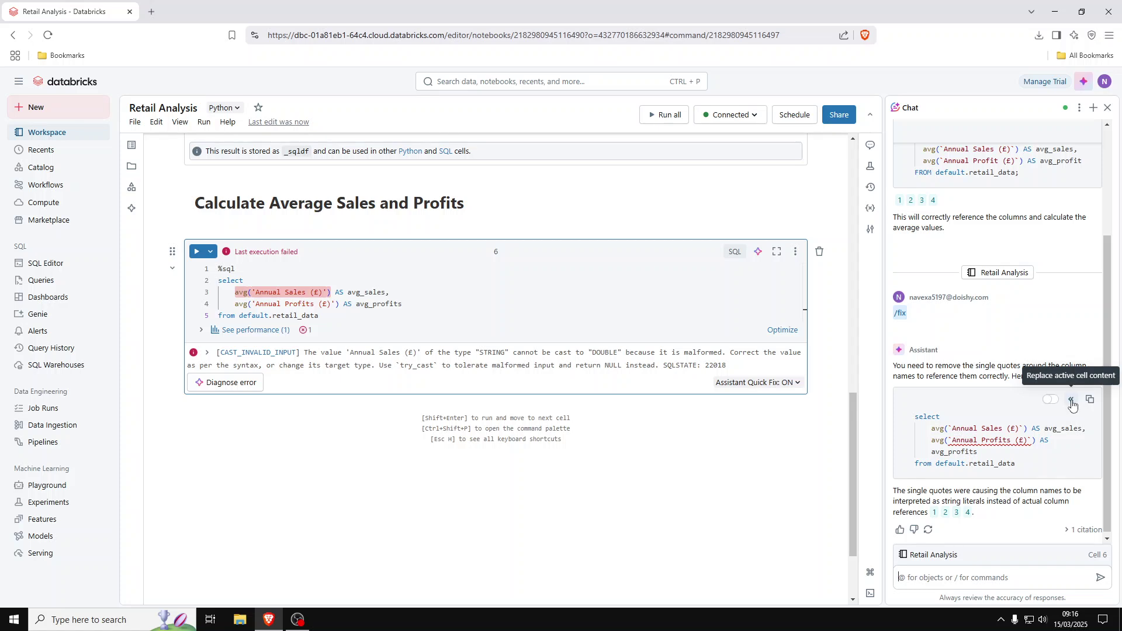
- Replace the average query with the assistant's corrected code using backticks around the column names, and rerun it
{"action": "left_click", "coordinate": [1072, 401]}
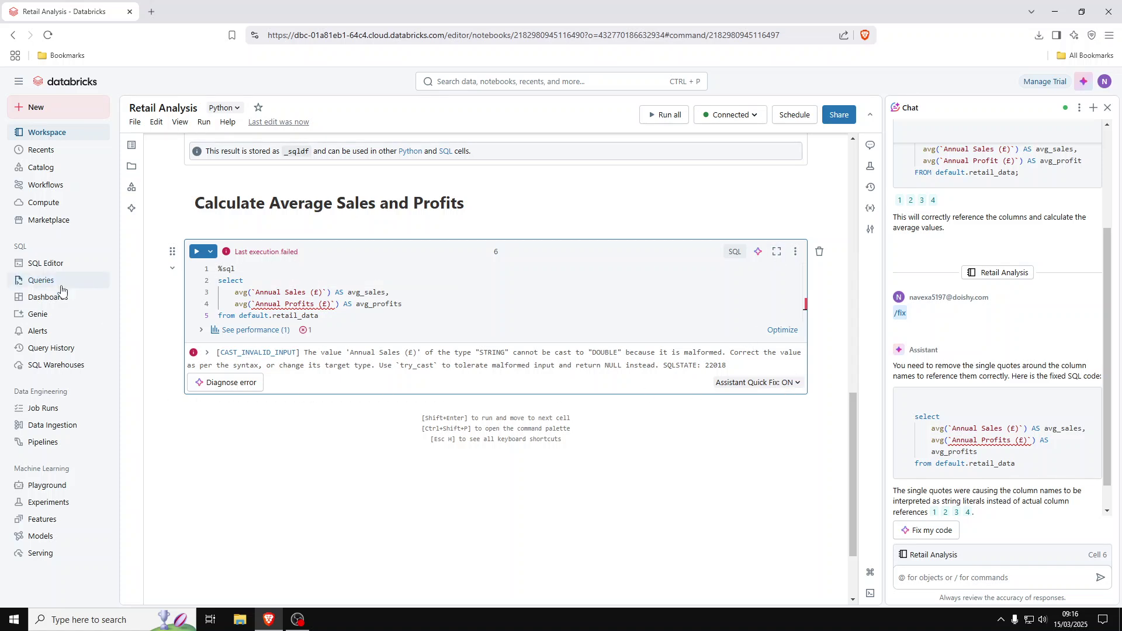
{"action": "left_click", "coordinate": [195, 254]}
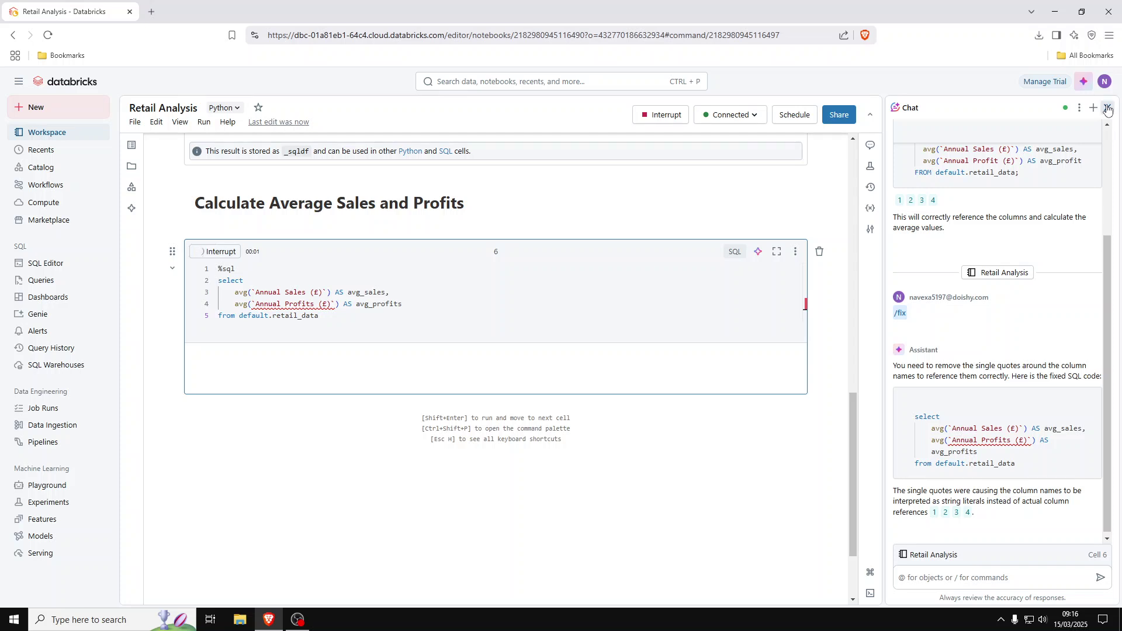
{"action": "left_click", "coordinate": [1107, 108]}
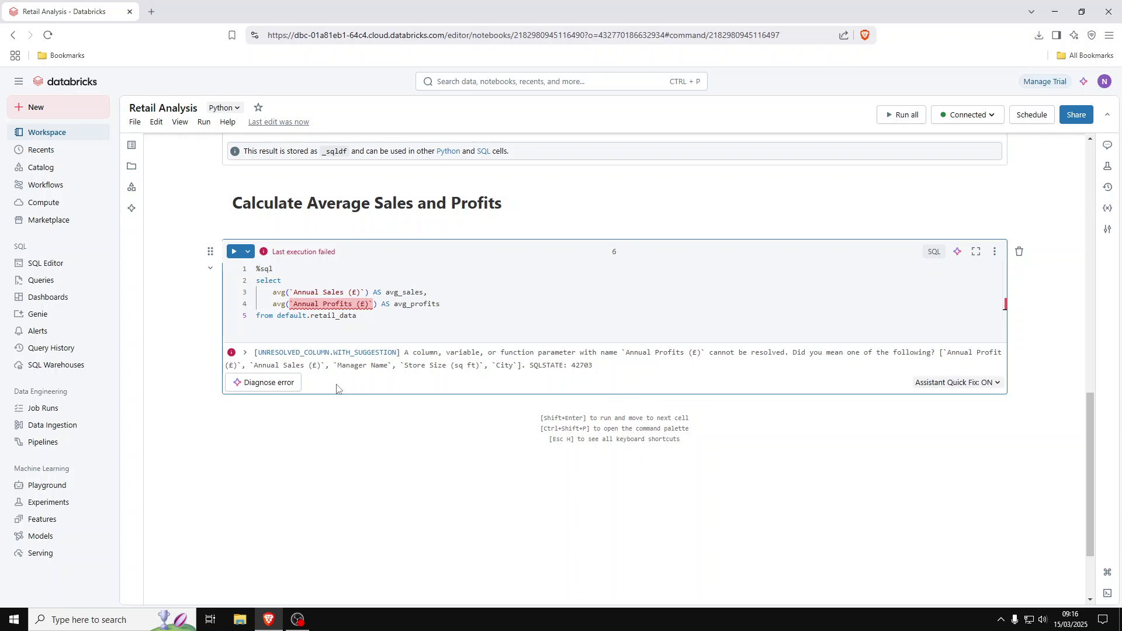
- Have the assistant diagnose the query error, correct the profit column name to `Annual Profit (£)`, and rerun the query
{"action": "left_click", "coordinate": [269, 384]}
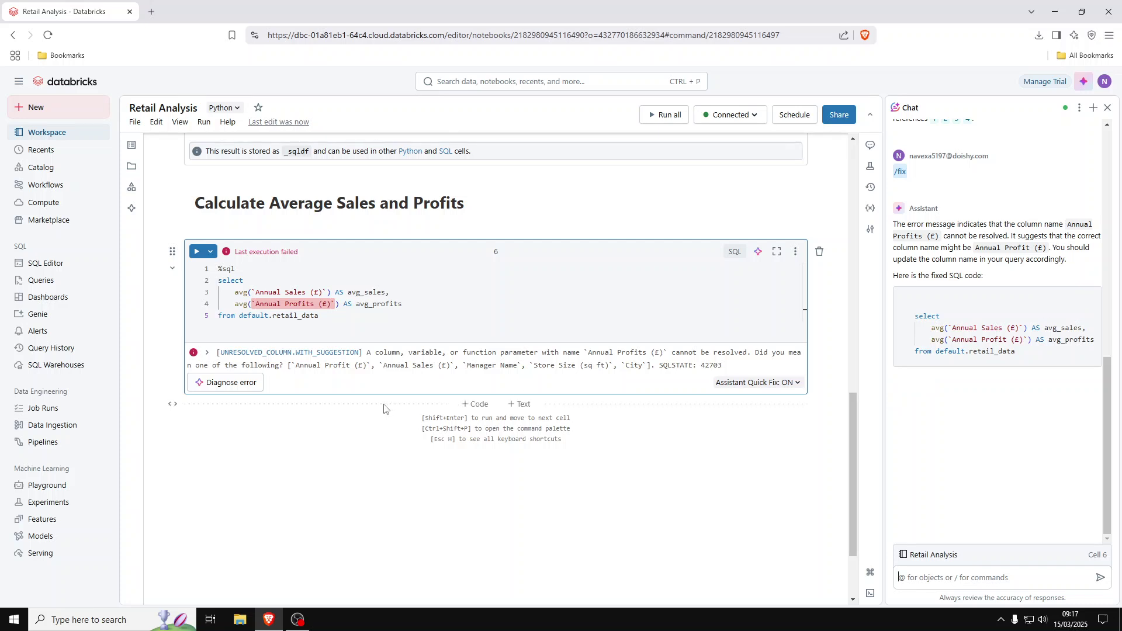
{"action": "left_click", "coordinate": [314, 305]}
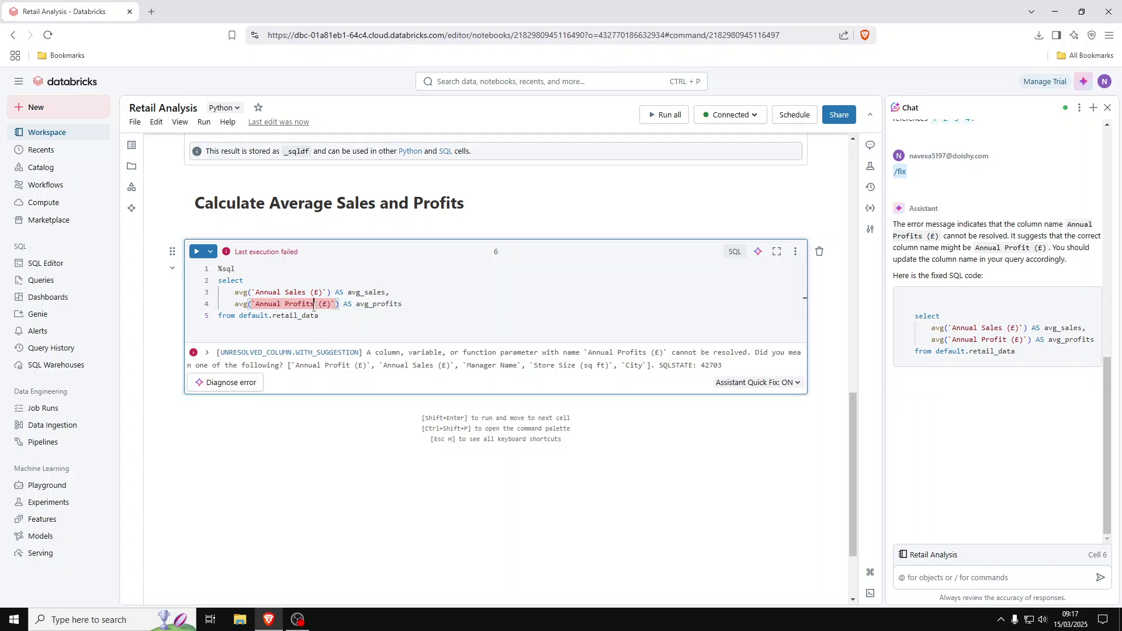
{"action": "key", "text": "BackSpace"}
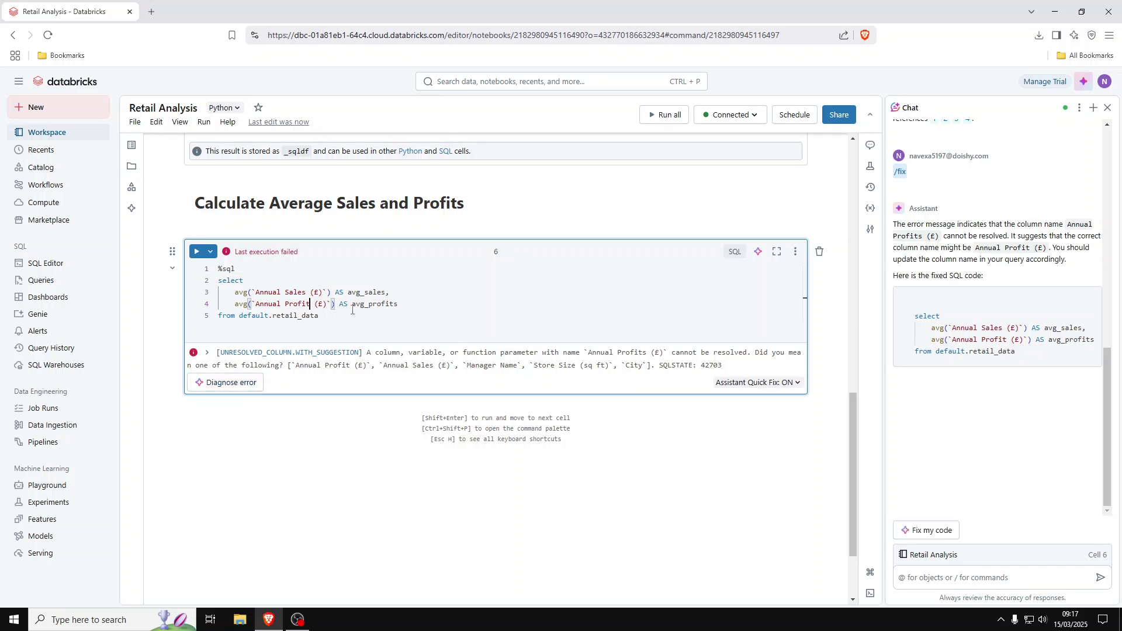
{"action": "left_click", "coordinate": [198, 252]}
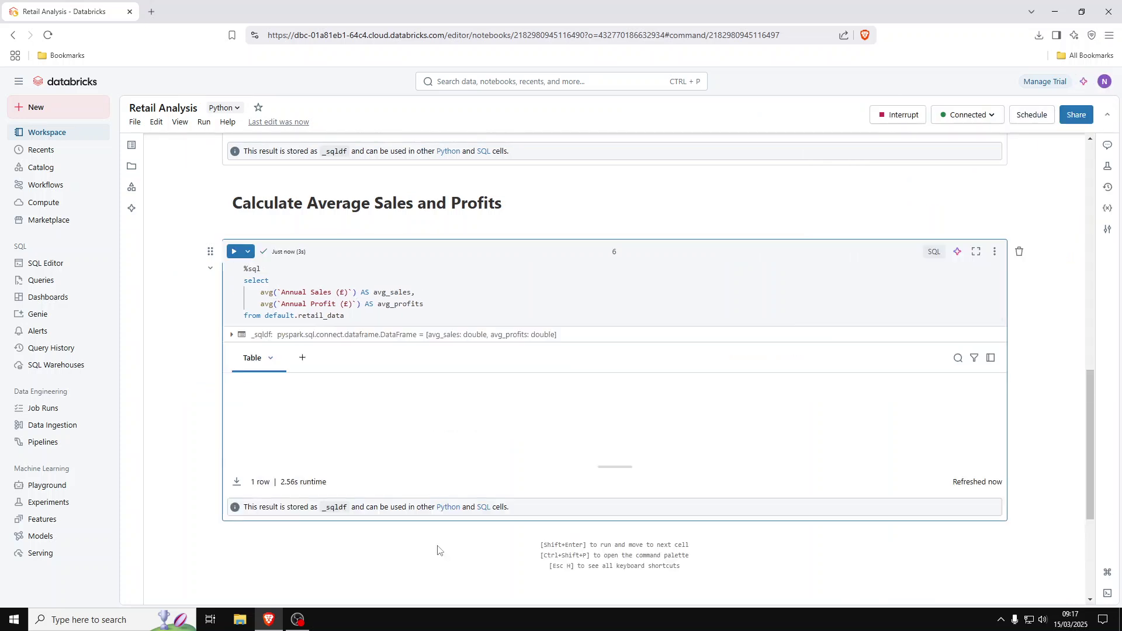
- Add a text cell below the averages result reading "Pyspark eg - first 10 rows", formatted as a bold level-2 heading
{"action": "scroll", "coordinate": [312, 393], "scroll_direction": "down", "scroll_amount": 4}
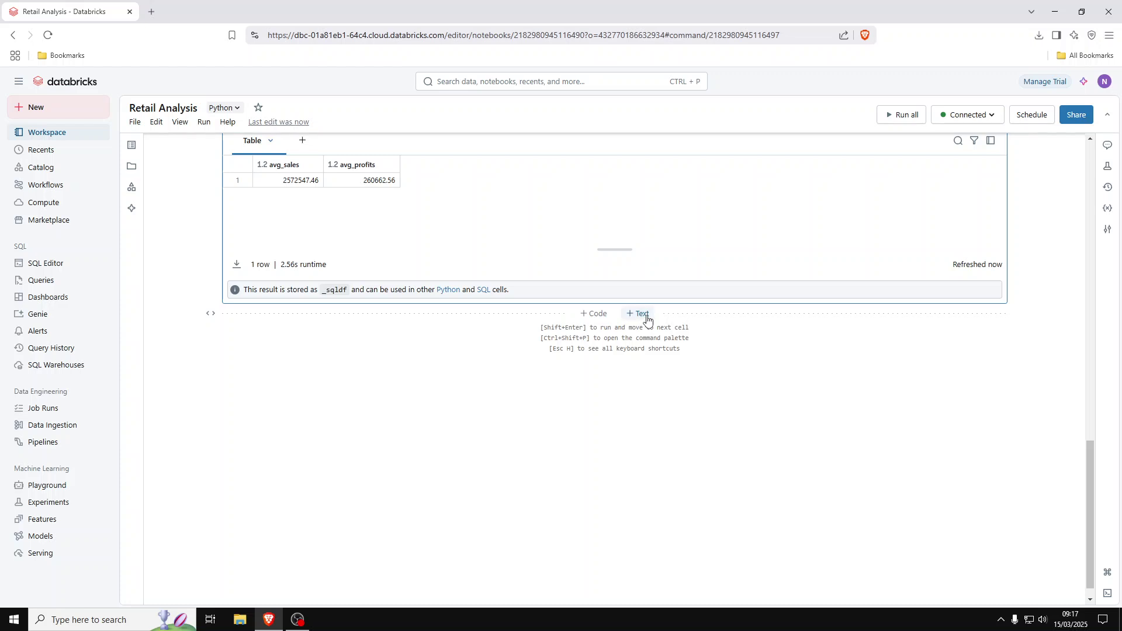
{"action": "left_click", "coordinate": [646, 317]}
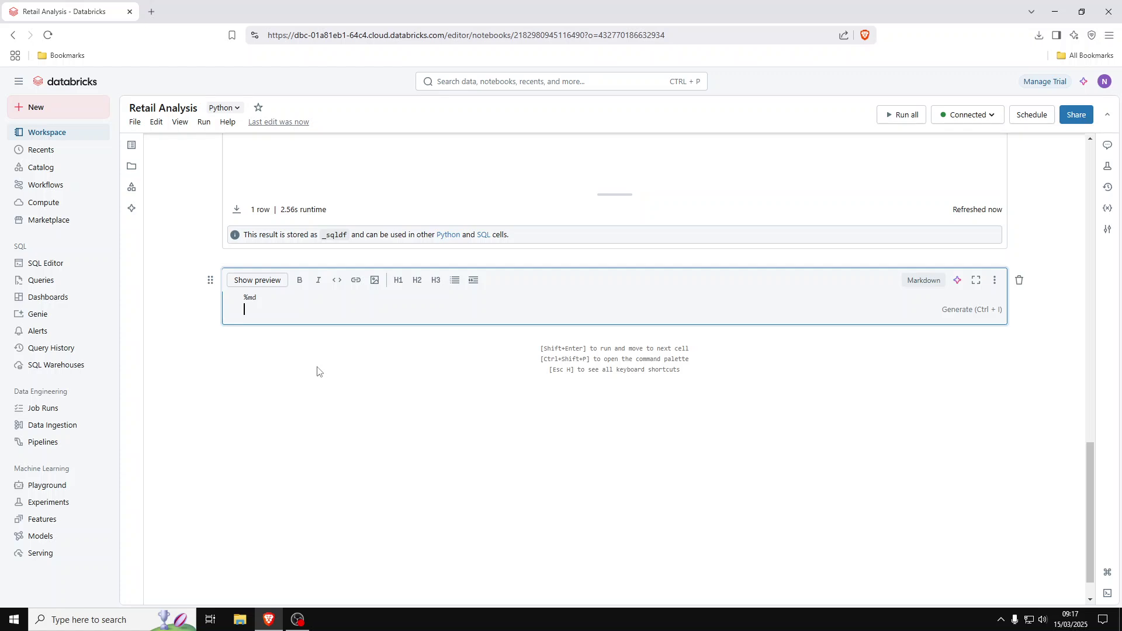
{"action": "type", "text": "Pyspark eg - first 10 rows"}
{"action": "triple_click", "coordinate": [345, 309]}
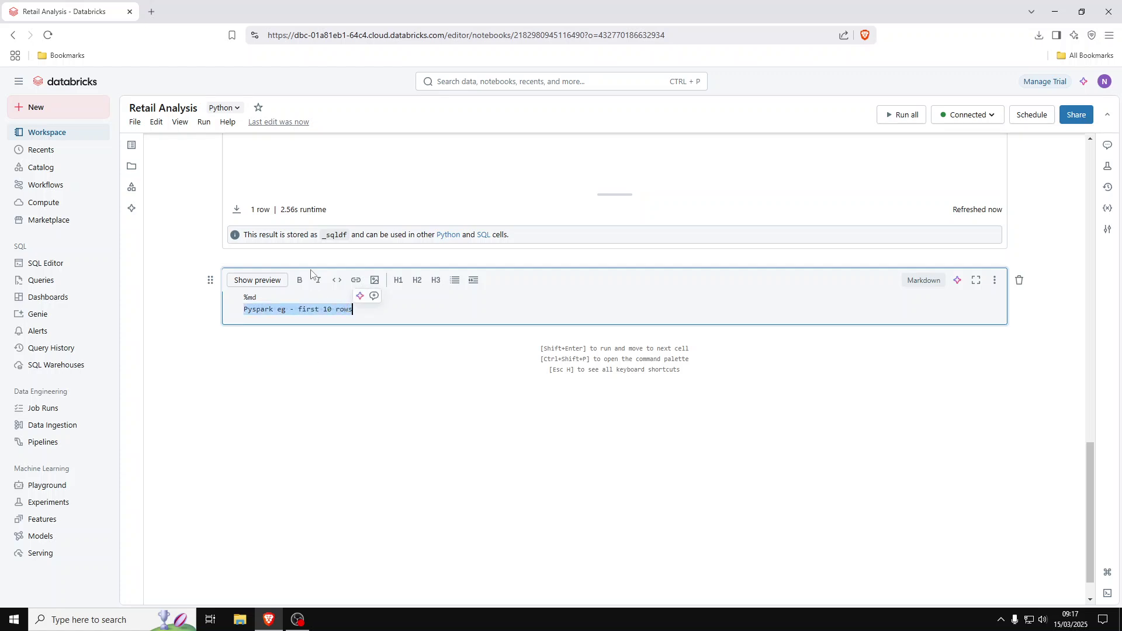
{"action": "left_click", "coordinate": [300, 279]}
{"action": "left_click", "coordinate": [417, 280]}
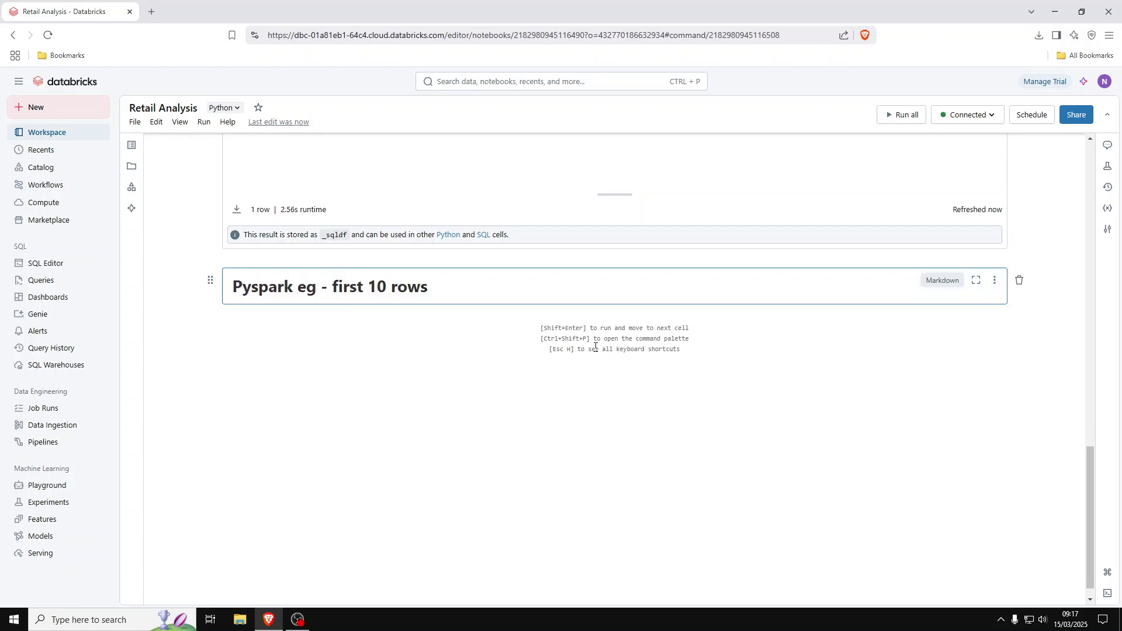
{"action": "key", "text": "Escape"}
- Add a Python code cell below the heading containing df = spark.sql("select * from default.retail_data")
{"action": "left_click", "coordinate": [593, 314]}
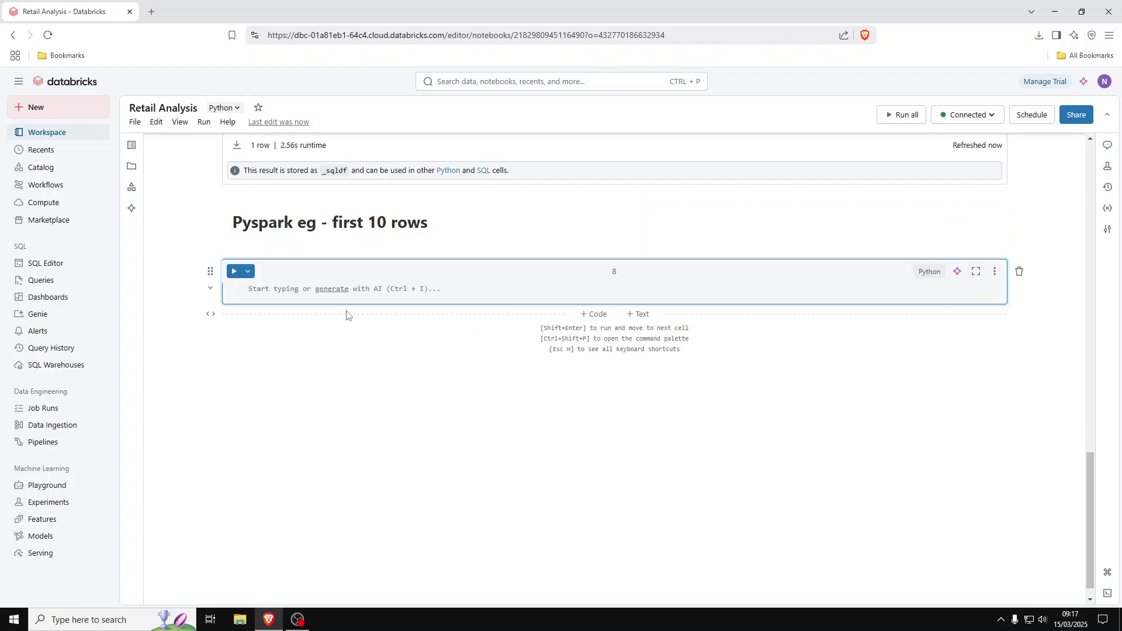
{"action": "type", "text": "df "}
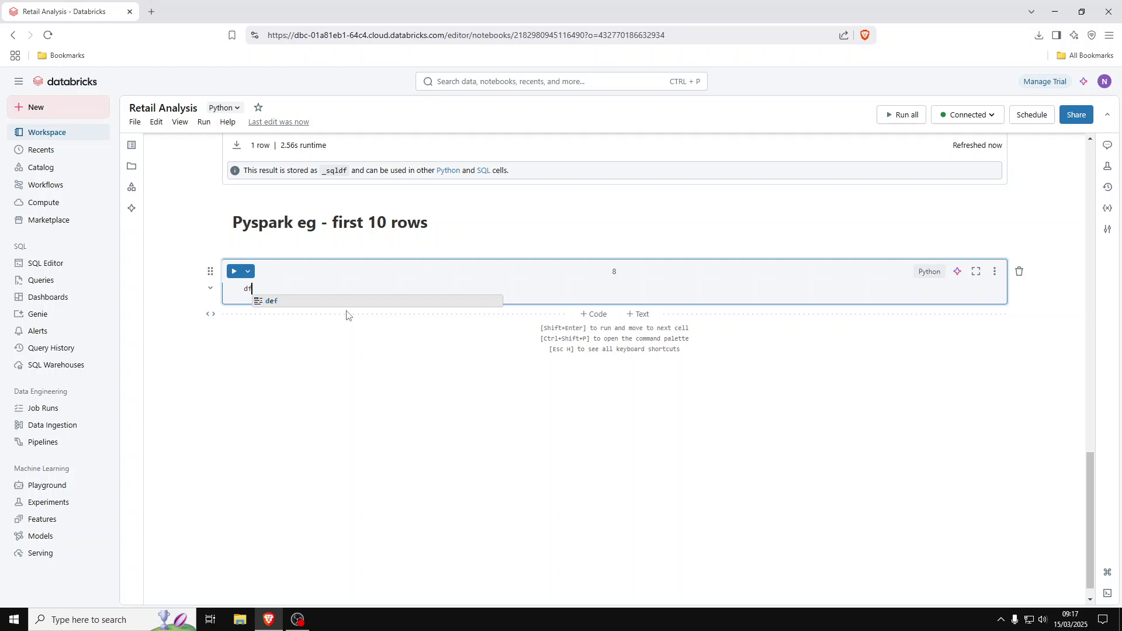
{"action": "type", "text": "="}
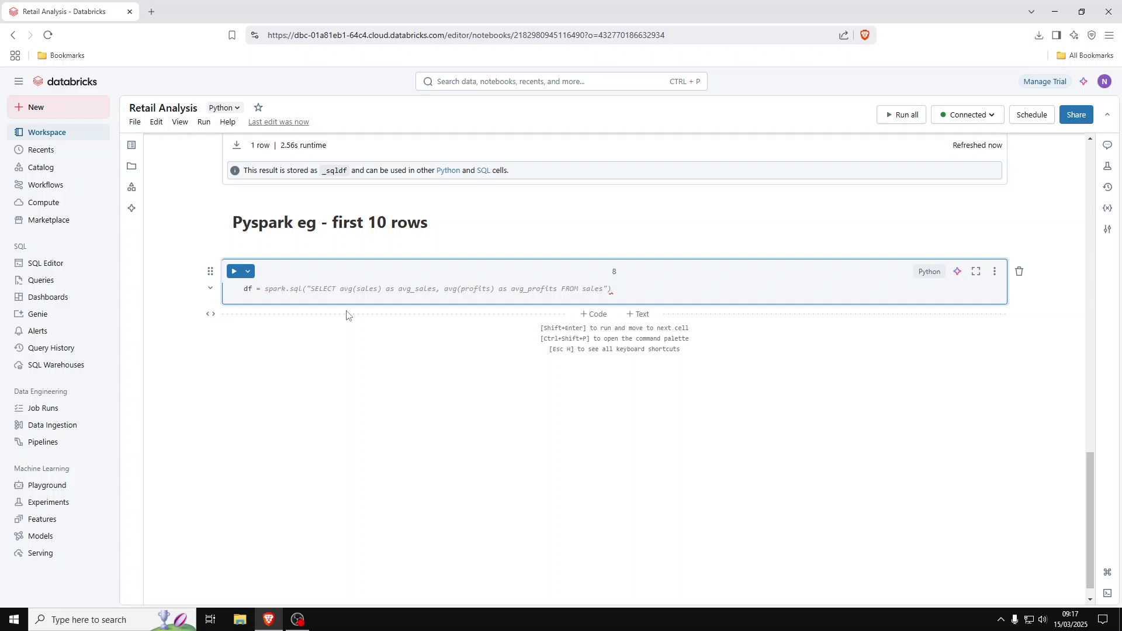
{"action": "type", "text": "spark.sql"}
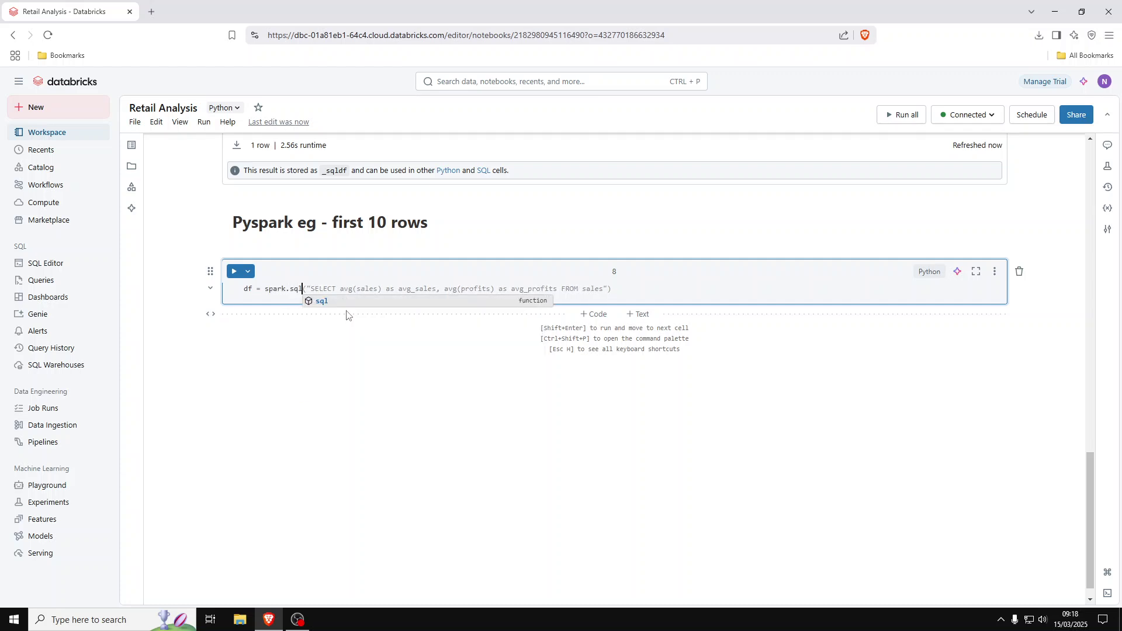
{"action": "type", "text": "(\""}
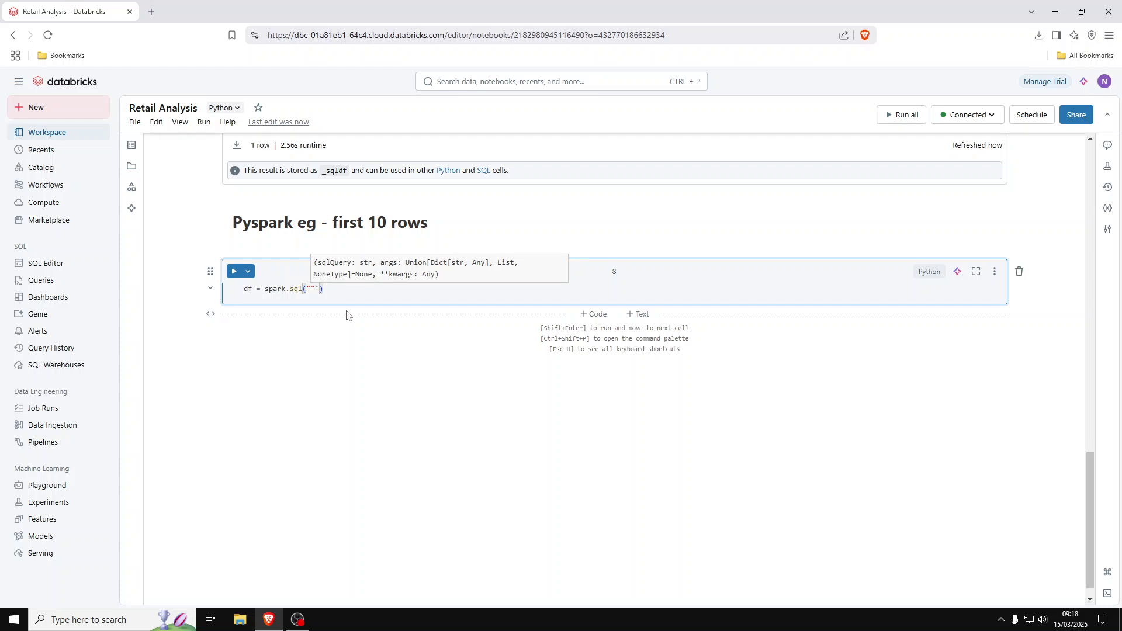
{"action": "type", "text": "sele"}
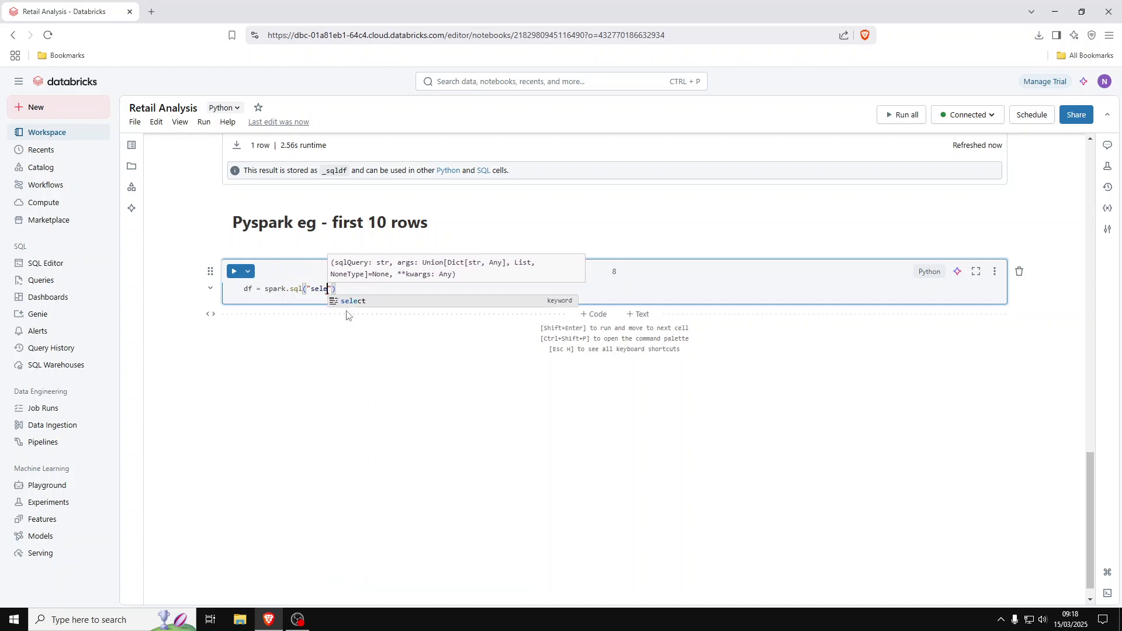
{"action": "type", "text": "ct"}
{"action": "type", "text": " * from"}
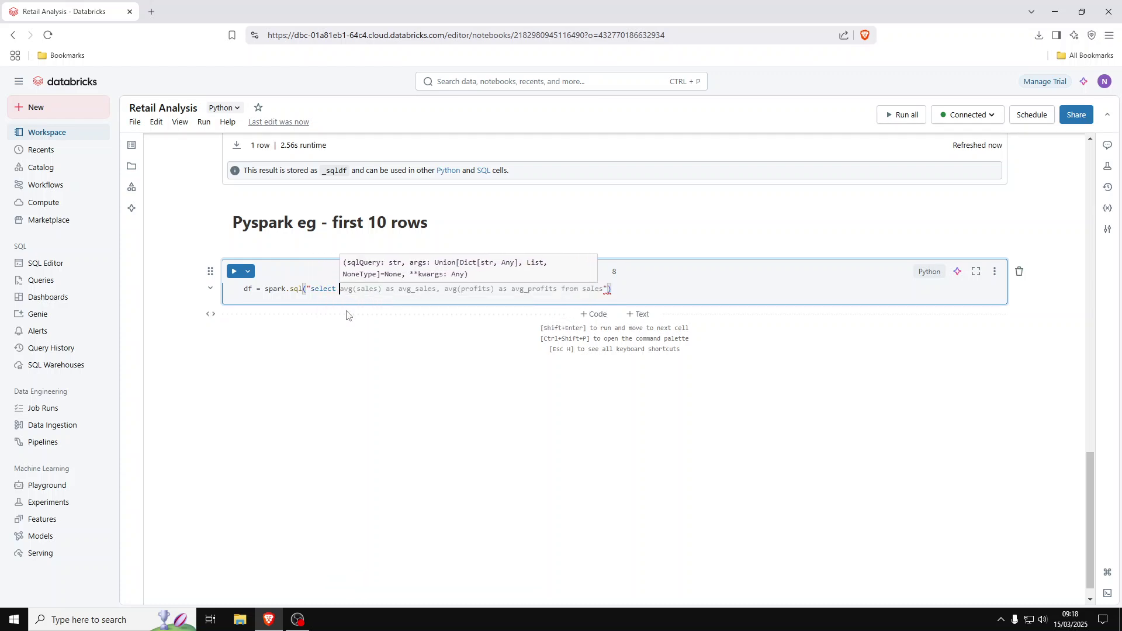
{"action": "type", "text": " de"}
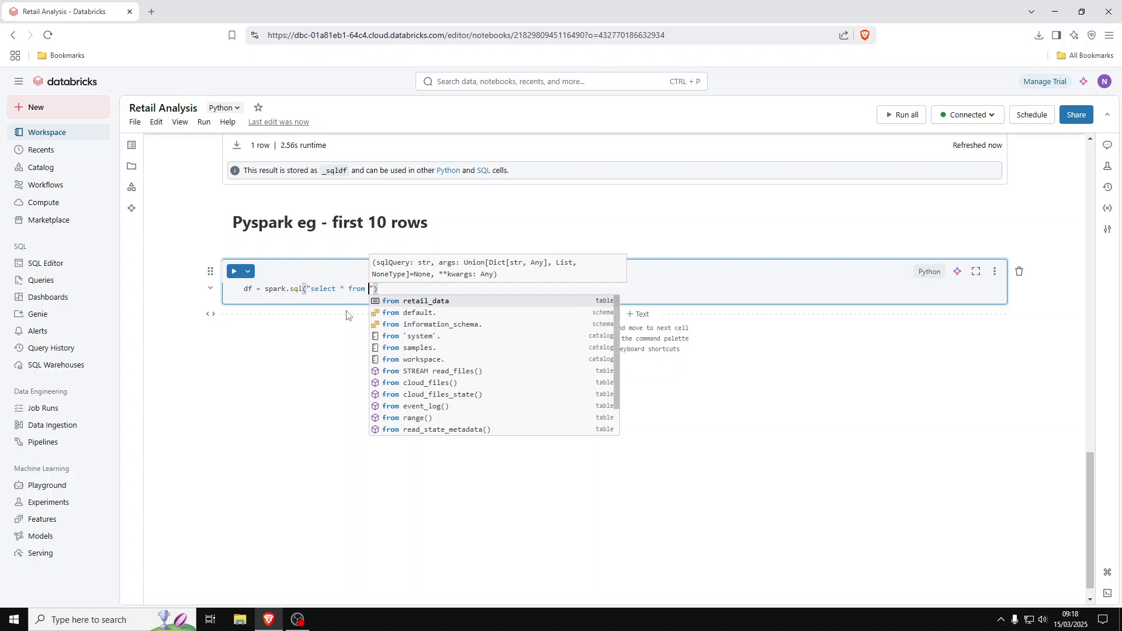
{"action": "key", "text": "Tab"}
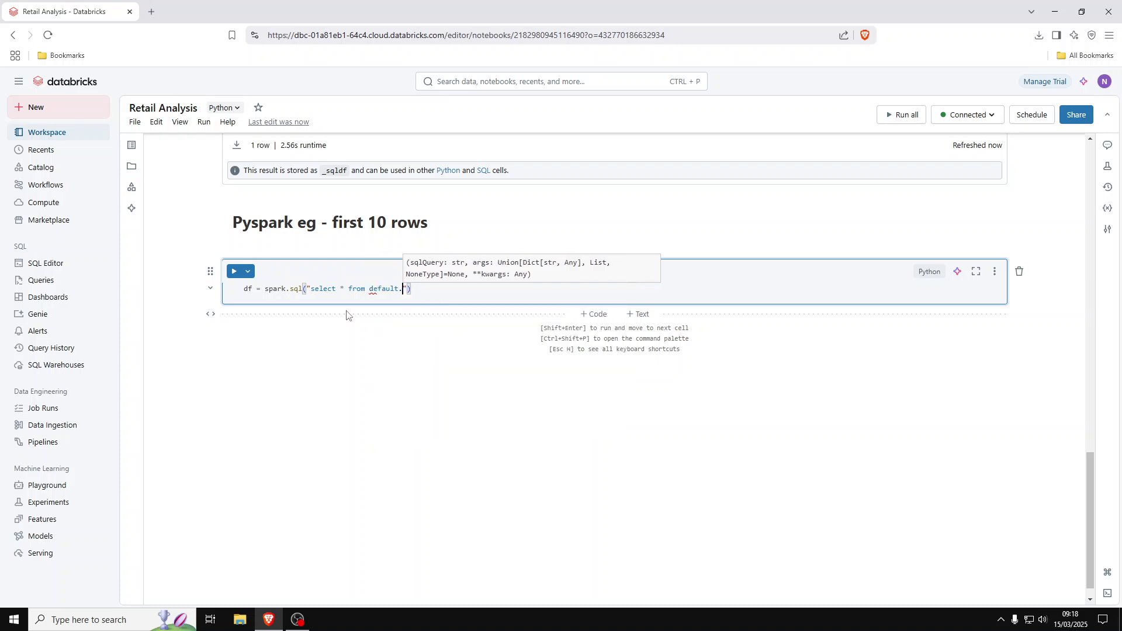
{"action": "type", "text": "retail_data"}
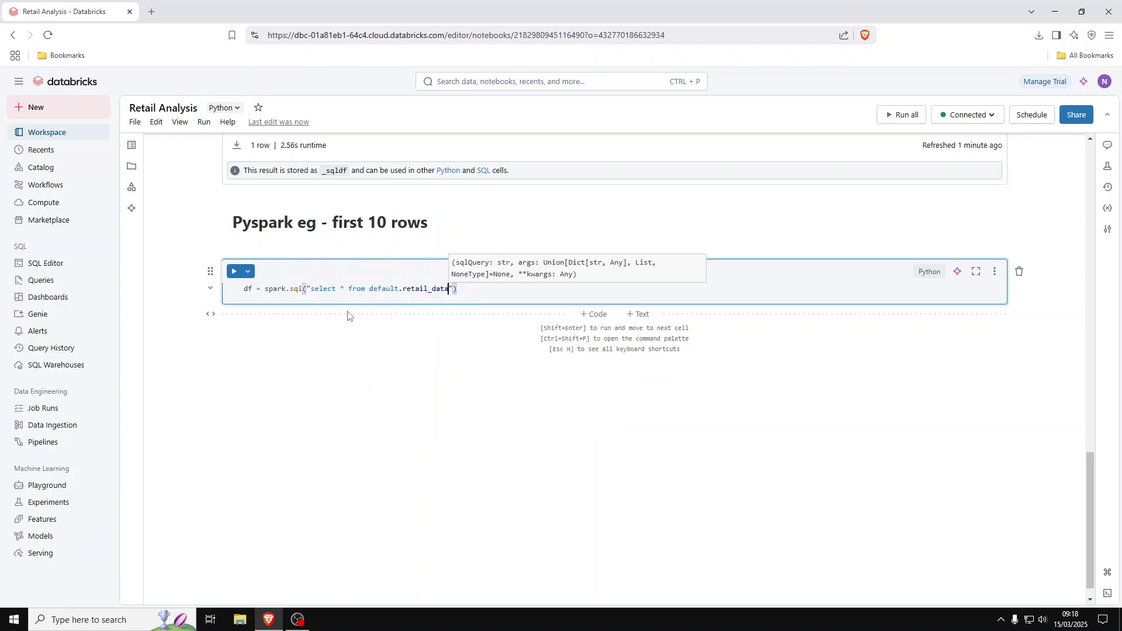
- Add df.show(10) on the line below the spark.sql statement and run the cell
{"action": "left_click", "coordinate": [470, 291]}
{"action": "key", "text": "Return"}
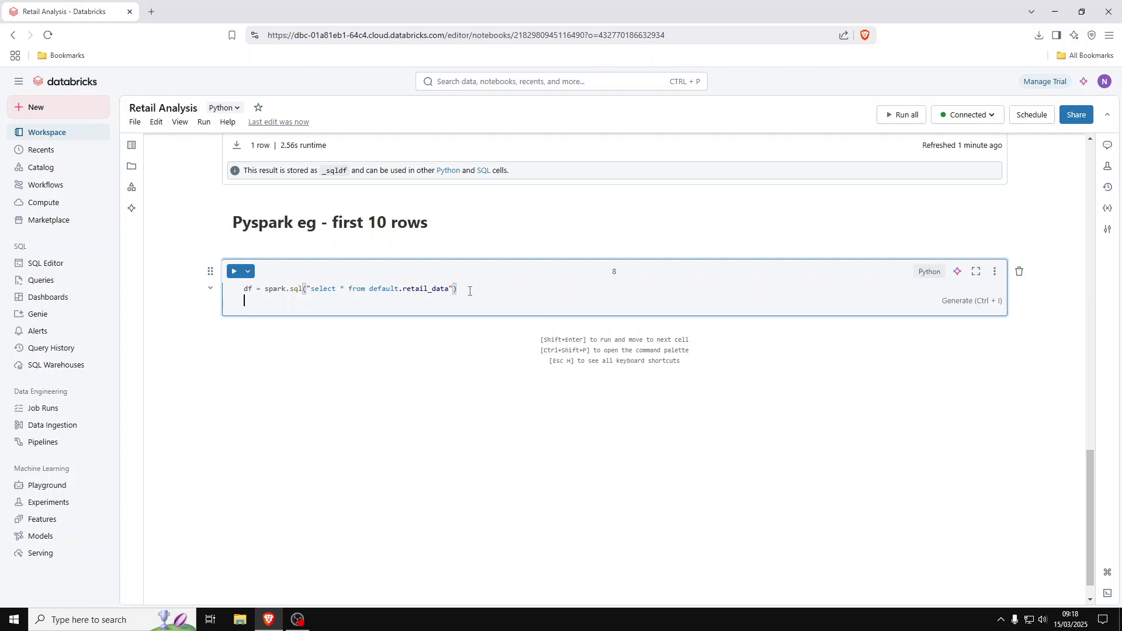
{"action": "type", "text": "df.show(10"}
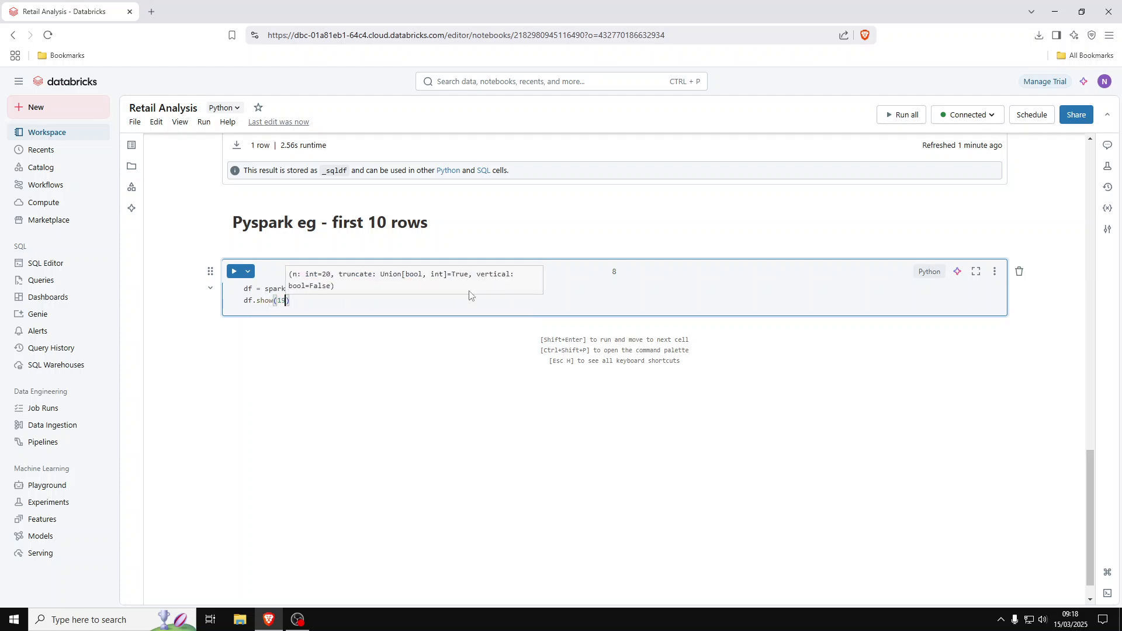
{"action": "key", "text": "BackSpace"}
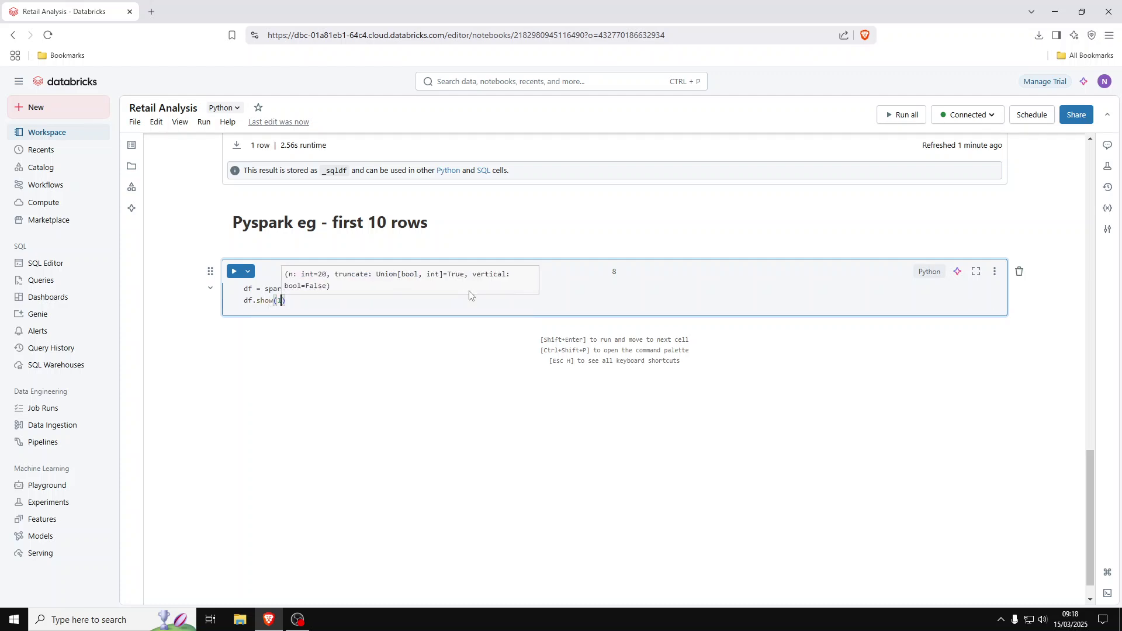
{"action": "type", "text": "0"}
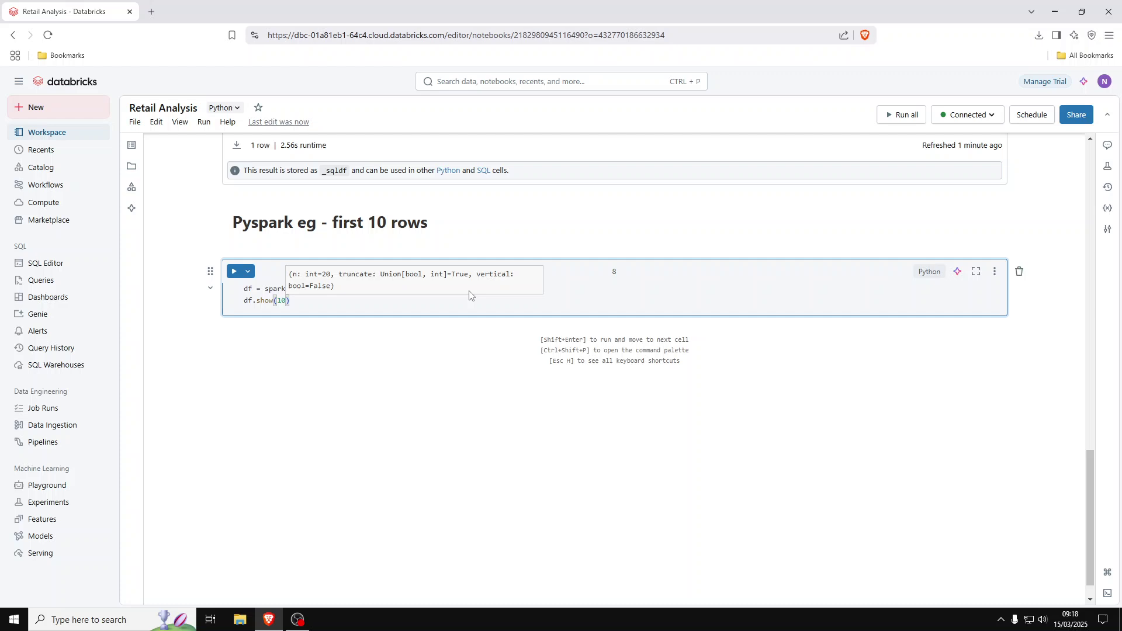
{"action": "left_click", "coordinate": [413, 314]}
{"action": "left_click", "coordinate": [234, 271]}
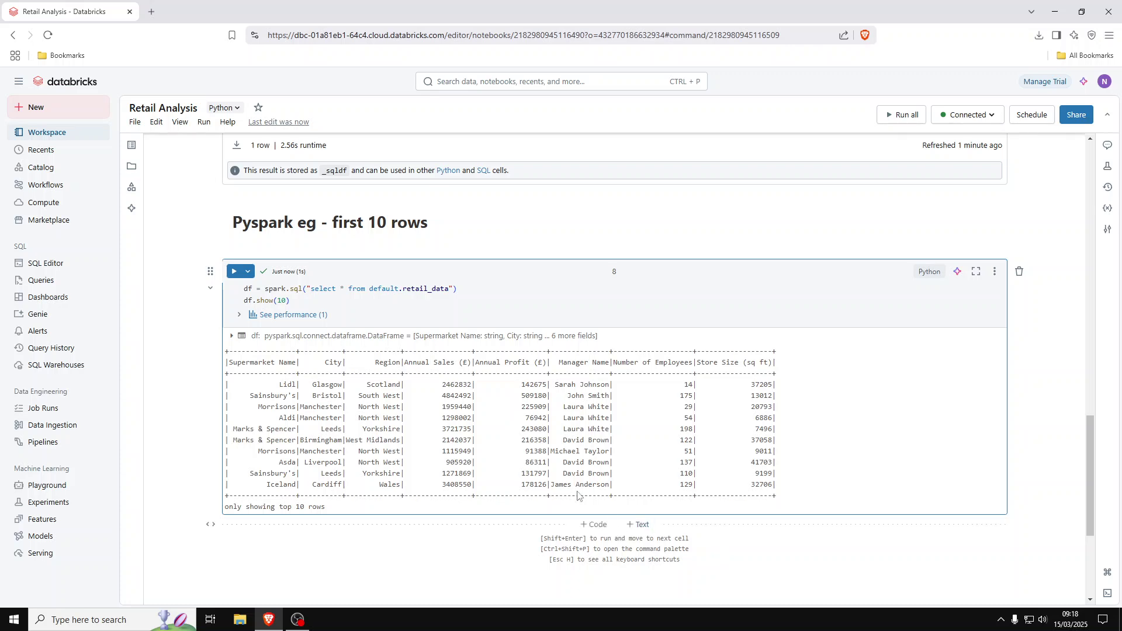
- Add a code cell below the PySpark output and enter "Pyspark eg - Total Count Records" in it
{"action": "scroll", "coordinate": [473, 467], "scroll_direction": "up", "scroll_amount": 15}
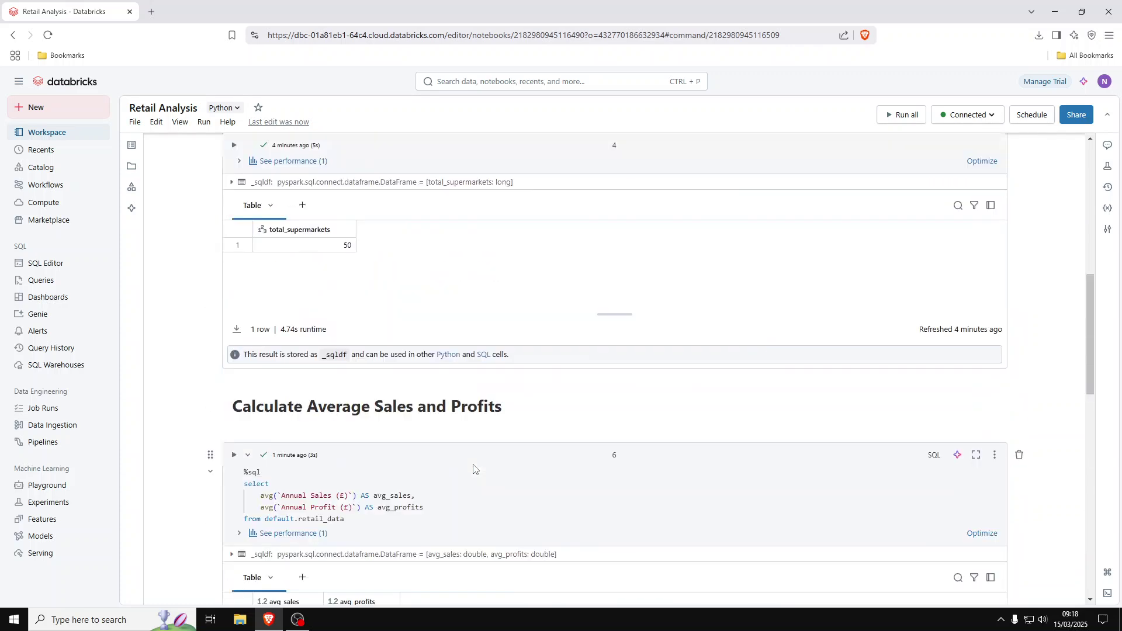
{"action": "scroll", "coordinate": [473, 467], "scroll_direction": "up", "scroll_amount": 1}
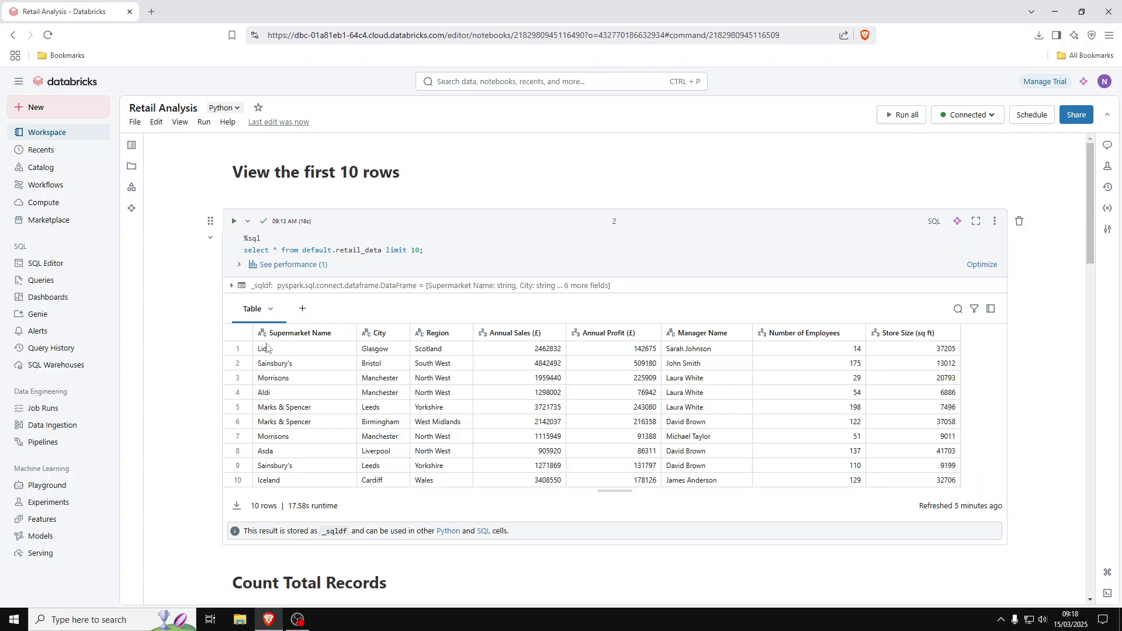
{"action": "scroll", "coordinate": [821, 369], "scroll_direction": "down", "scroll_amount": 15}
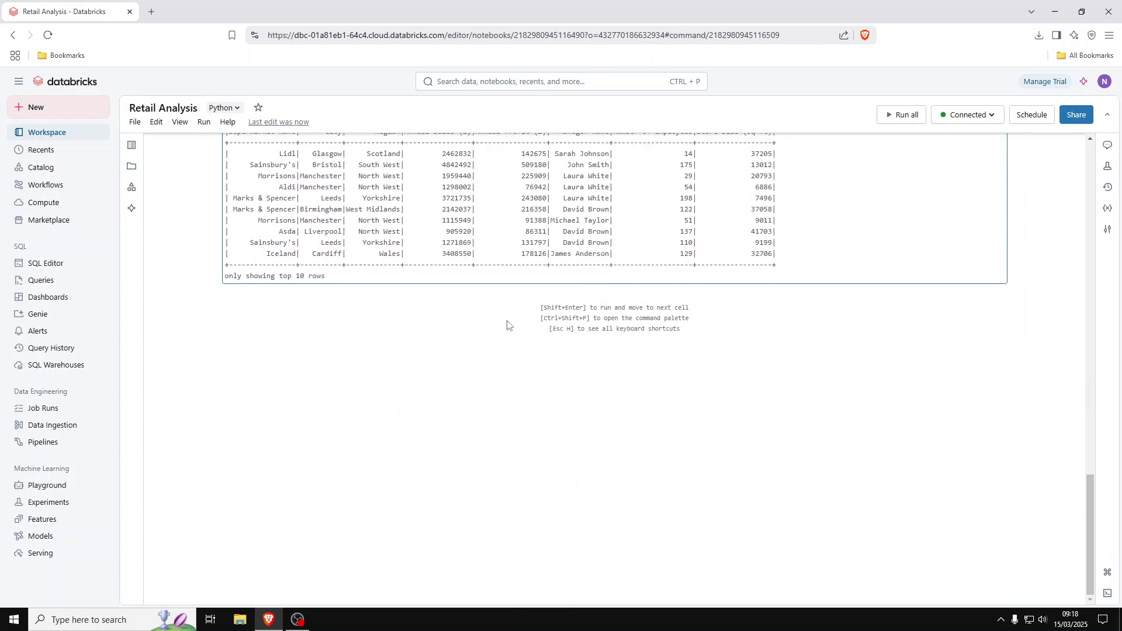
{"action": "scroll", "coordinate": [531, 339], "scroll_direction": "down", "scroll_amount": 2}
{"action": "mouse_move", "coordinate": [592, 358]}
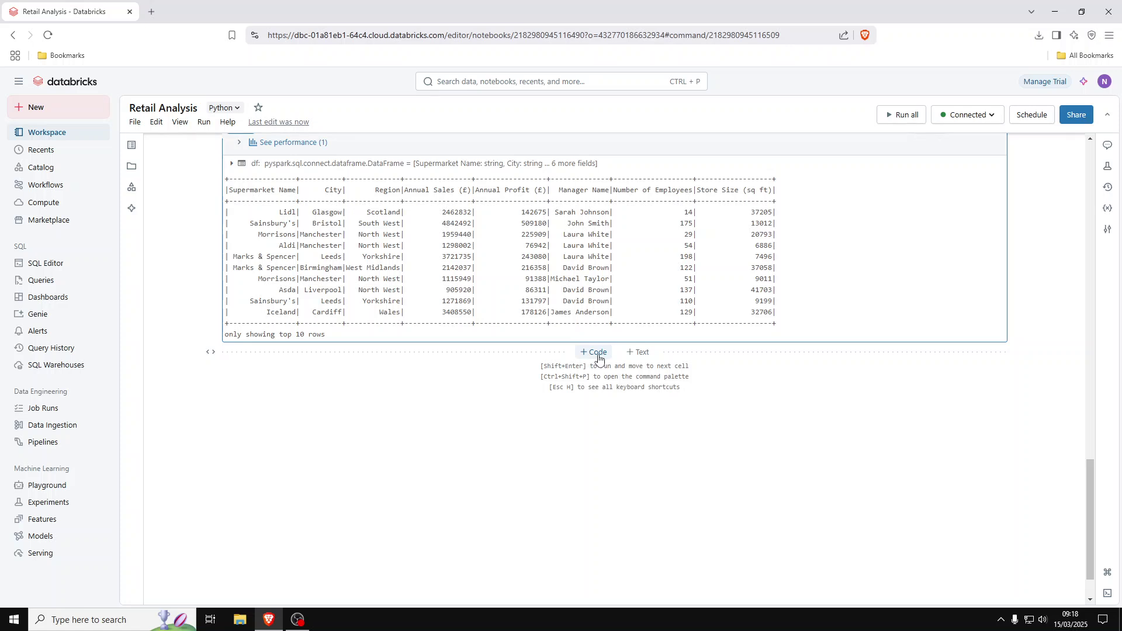
{"action": "left_click", "coordinate": [597, 355]}
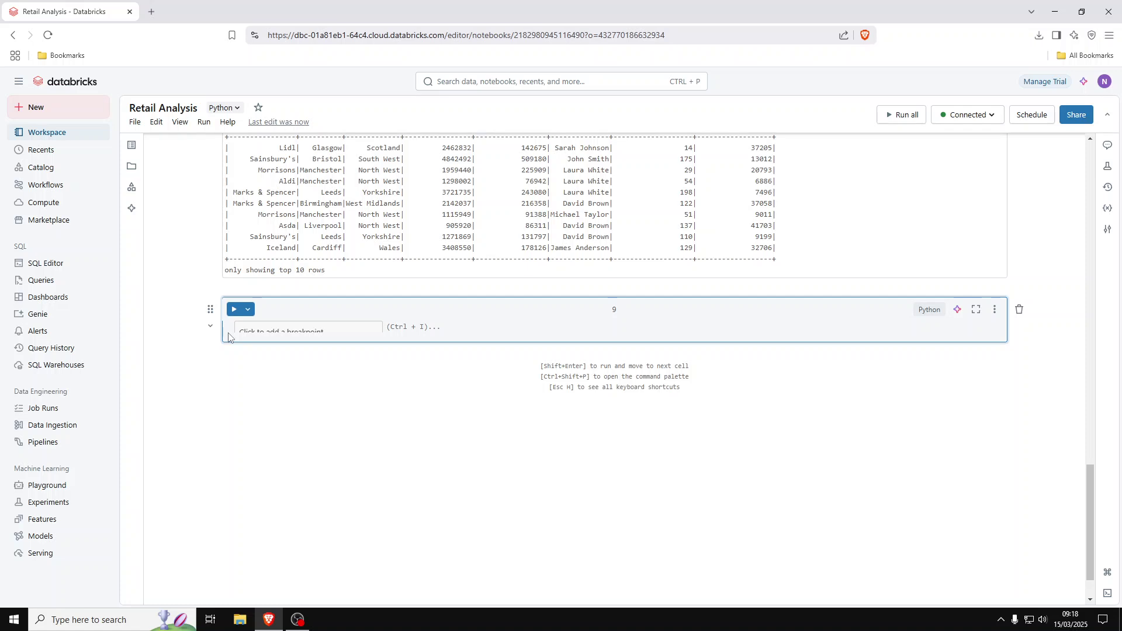
{"action": "type", "text": "Pyspar"}
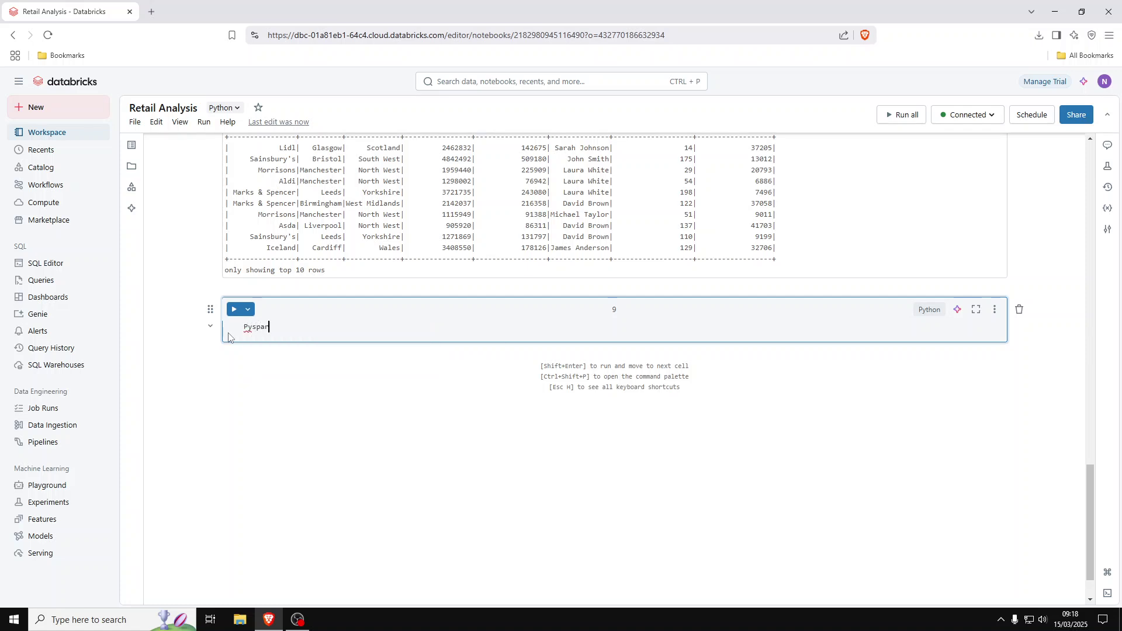
{"action": "type", "text": "k eg - Total Count Recor"}
- Move the line "Pyspark eg - Total Count Records" out of the code cell into a new text cell above it
{"action": "triple_click", "coordinate": [303, 331]}
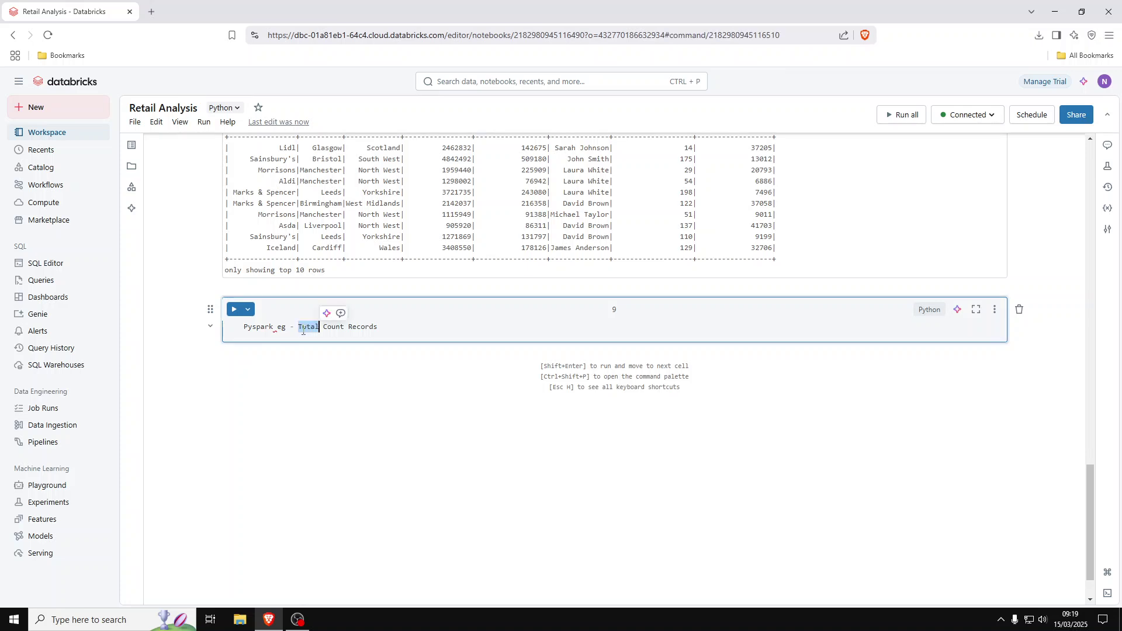
{"action": "left_click", "coordinate": [638, 287]}
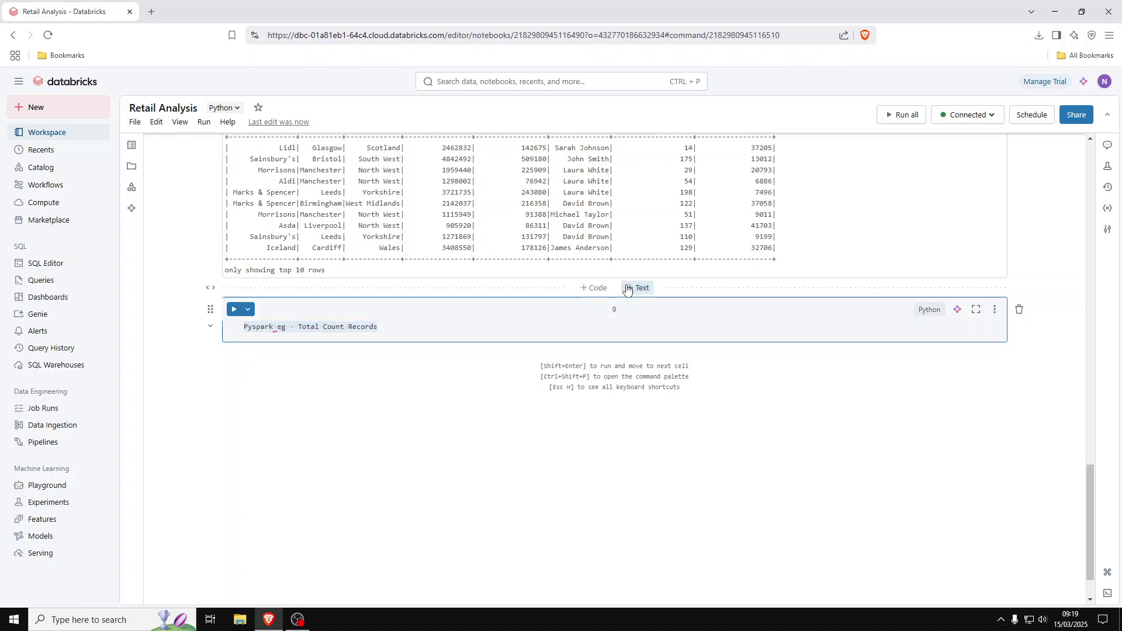
{"action": "triple_click", "coordinate": [348, 346]}
{"action": "key", "text": "ctrl+c"}
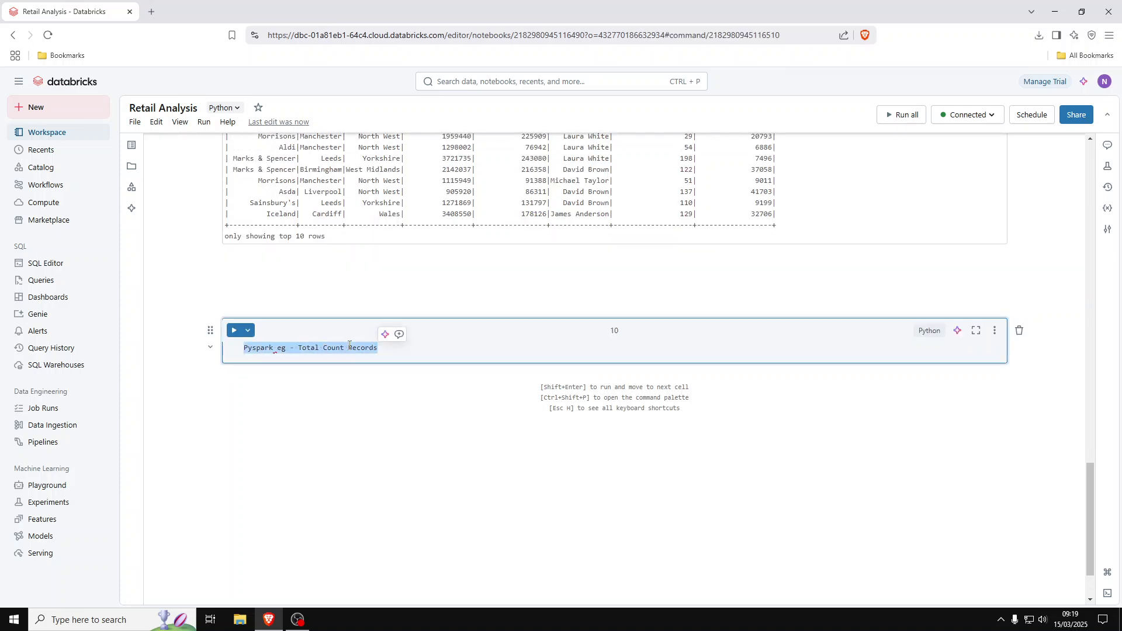
{"action": "key", "text": "BackSpace"}
{"action": "left_click", "coordinate": [641, 261]}
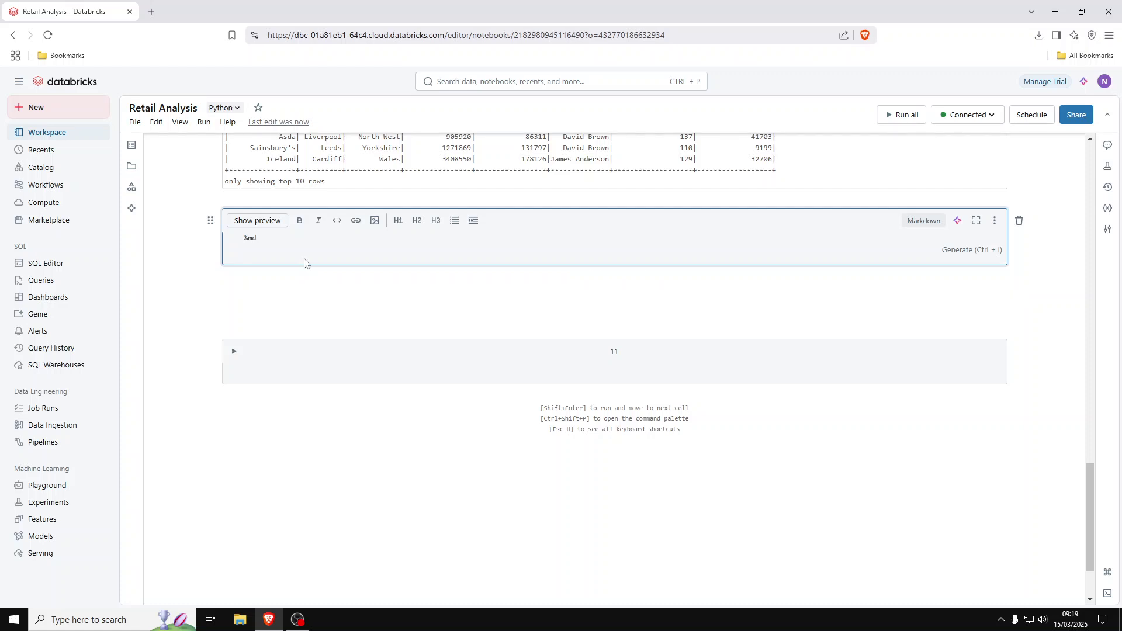
{"action": "key", "text": "ctrl+v"}
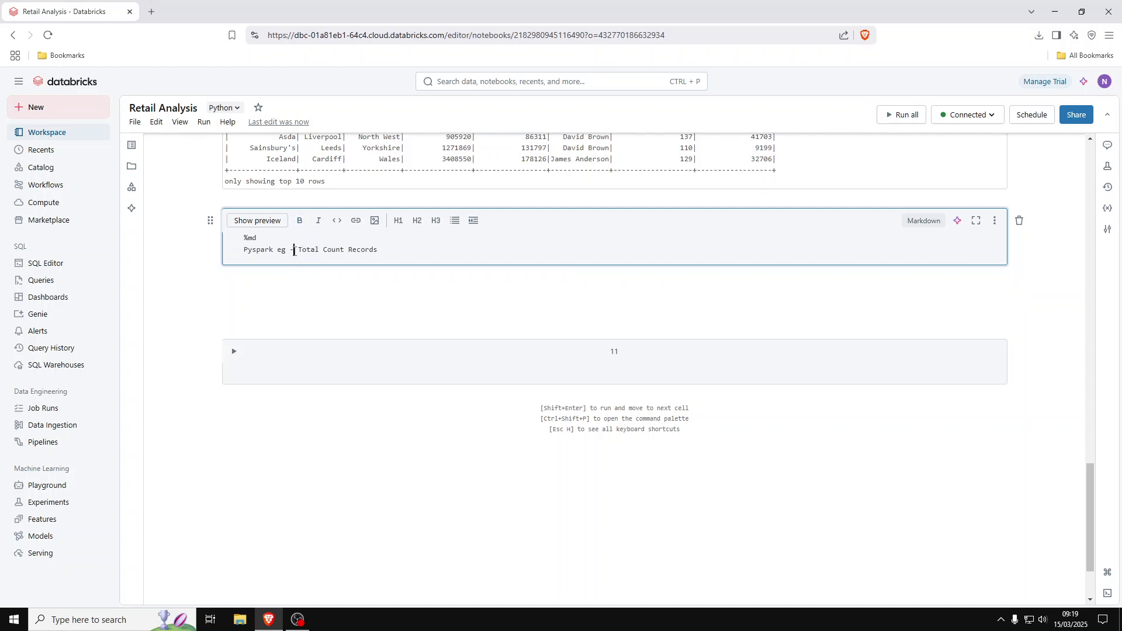
- Format the "Pyspark eg - Total Count Records" line as a bold level-2 heading and delete the surplus empty text cell below it
{"action": "triple_click", "coordinate": [294, 250]}
{"action": "left_click", "coordinate": [300, 220]}
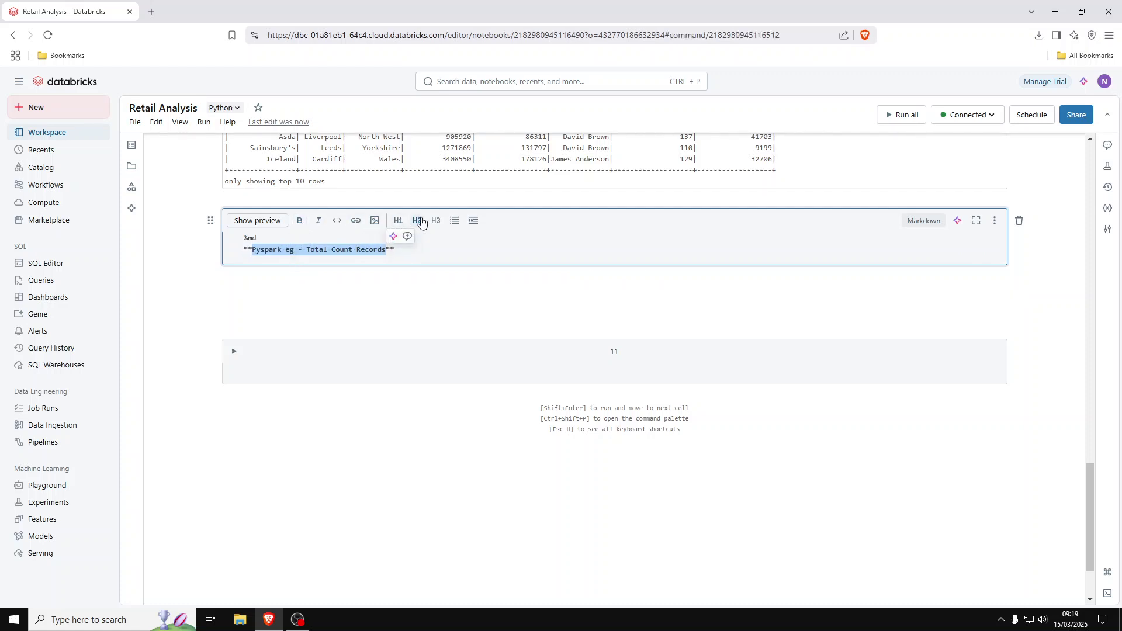
{"action": "left_click", "coordinate": [422, 222]}
{"action": "left_click", "coordinate": [1017, 298]}
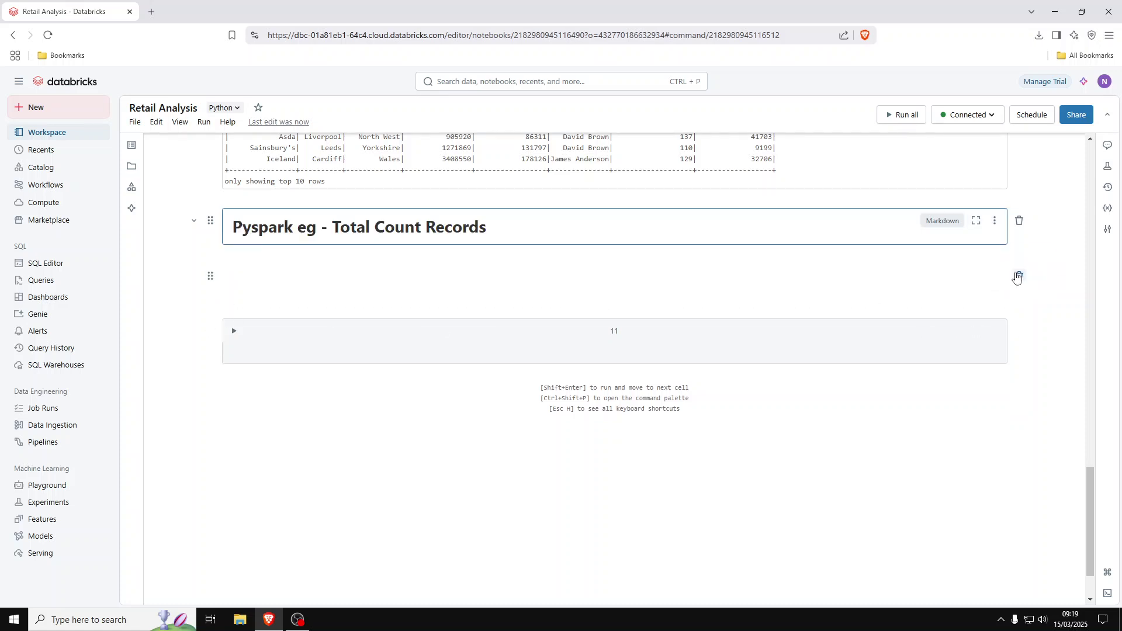
{"action": "left_click", "coordinate": [1017, 276]}
- Enter df.count() in the empty Python cell below the Total Count Records heading and run it
{"action": "left_click", "coordinate": [276, 274]}
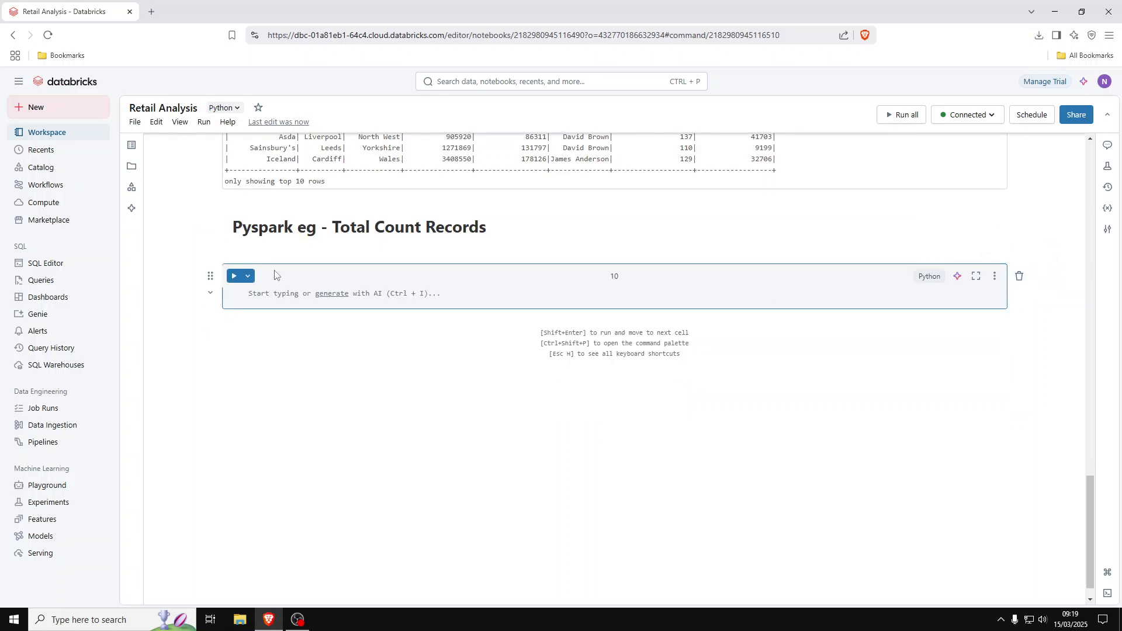
{"action": "left_click", "coordinate": [255, 299]}
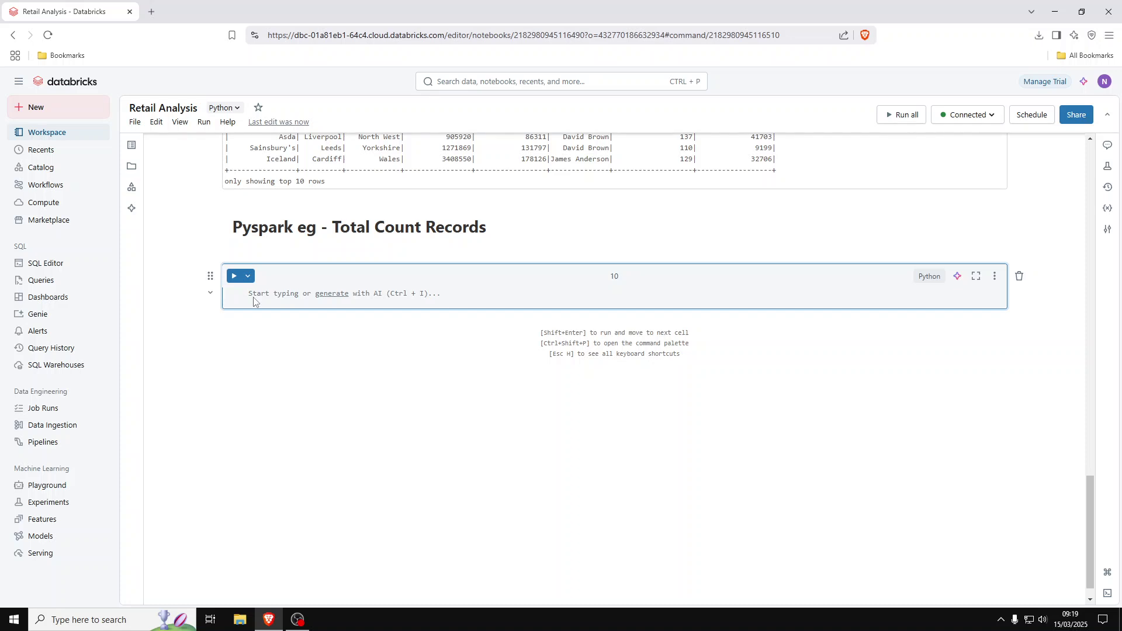
{"action": "type", "text": "df.count"}
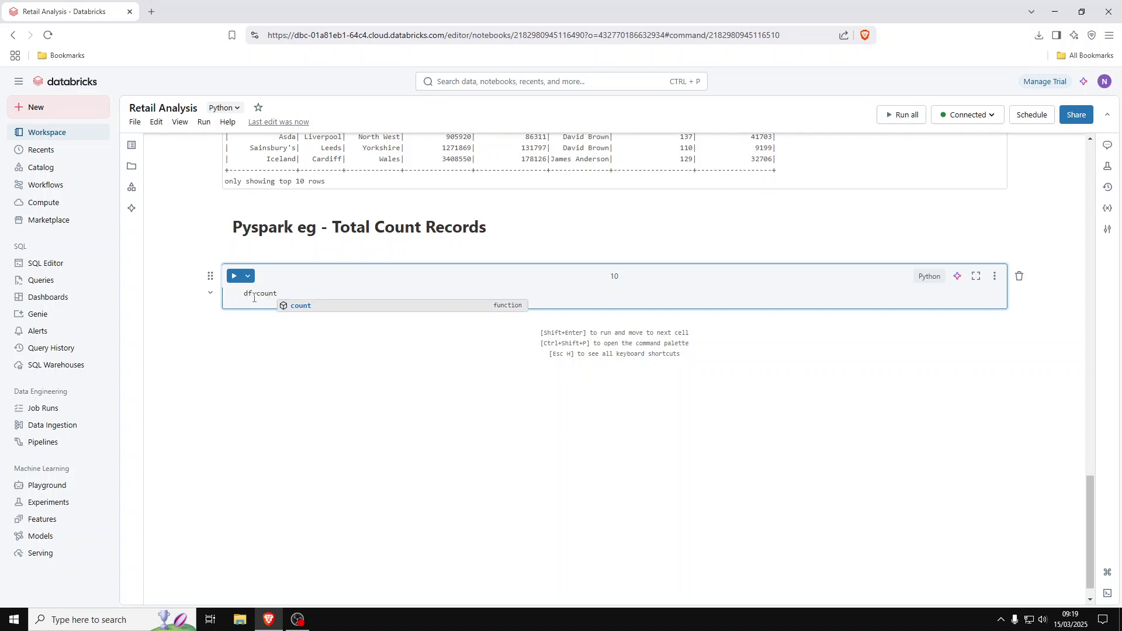
{"action": "type", "text": "()"}
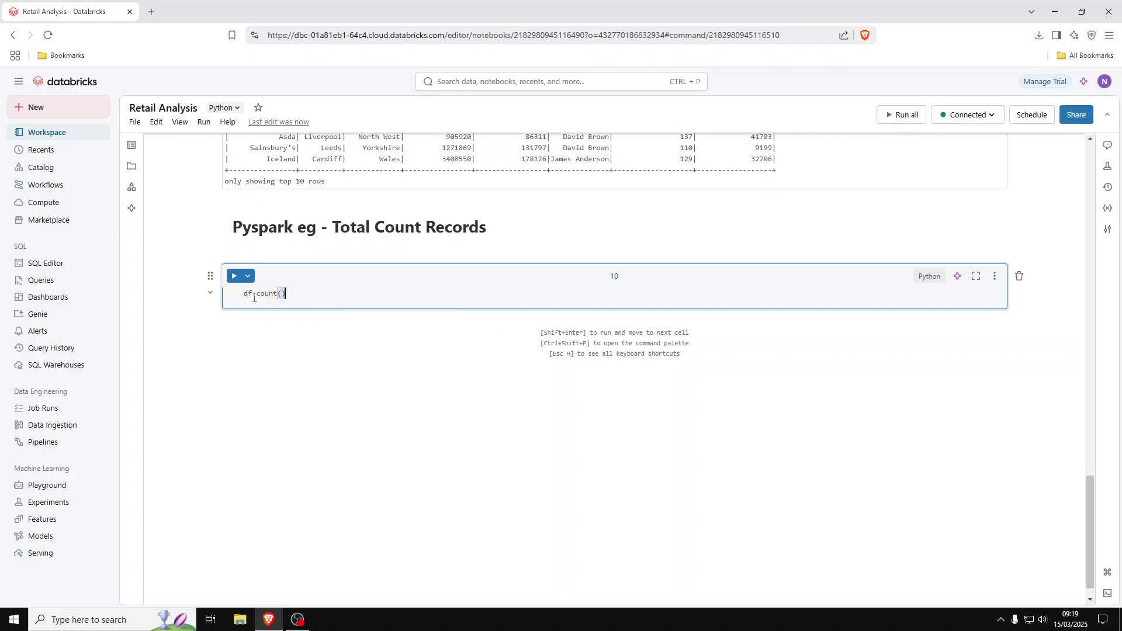
{"action": "left_click", "coordinate": [232, 278]}
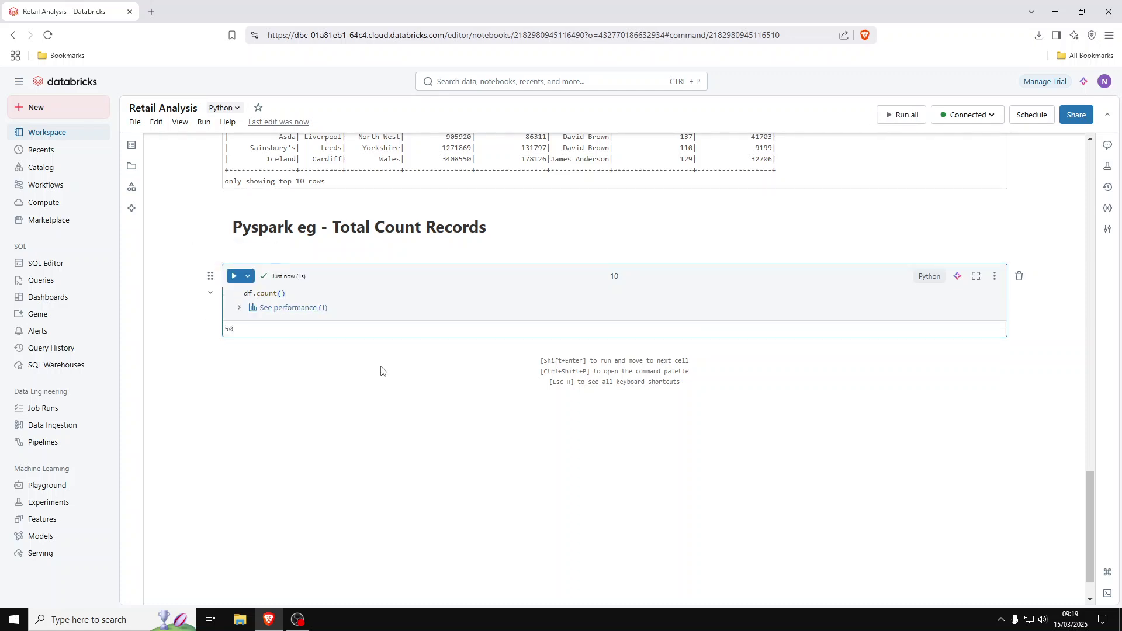
- Look over the PySpark results in the notebook and open the list of SQL warehouses
{"action": "scroll", "coordinate": [402, 397], "scroll_direction": "down", "scroll_amount": 1}
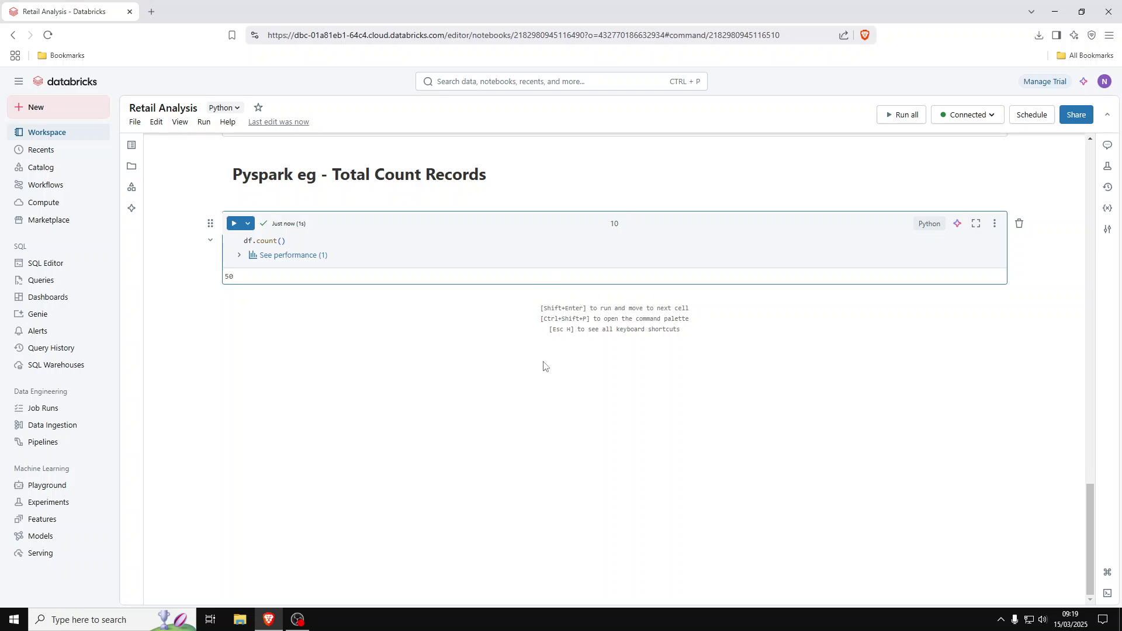
{"action": "scroll", "coordinate": [545, 373], "scroll_direction": "up", "scroll_amount": 1}
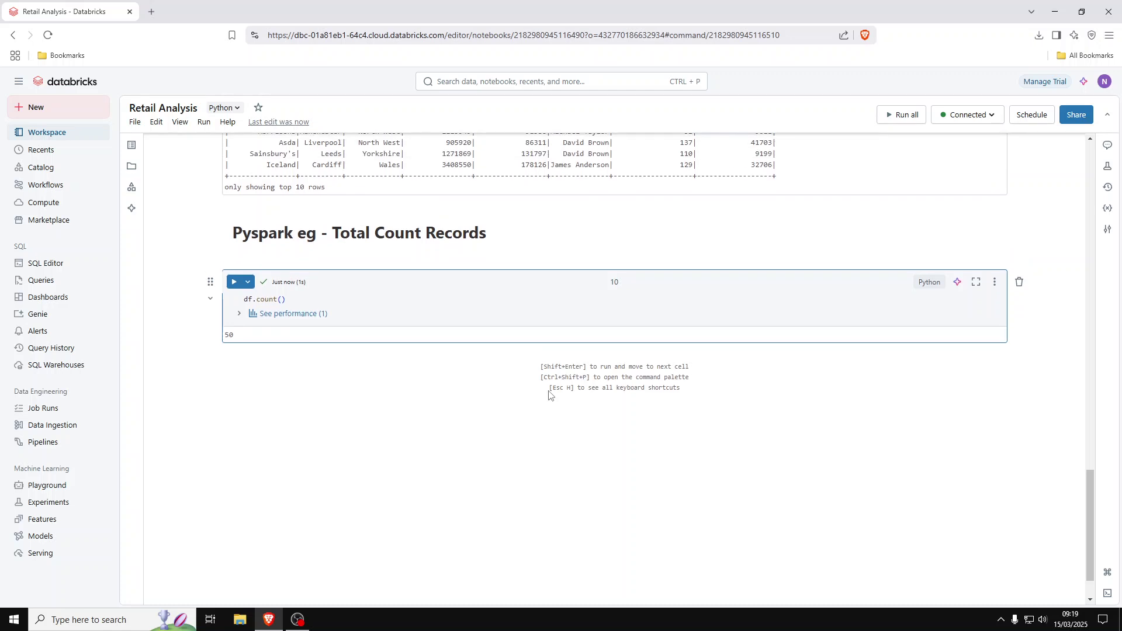
{"action": "scroll", "coordinate": [556, 430], "scroll_direction": "up", "scroll_amount": 1}
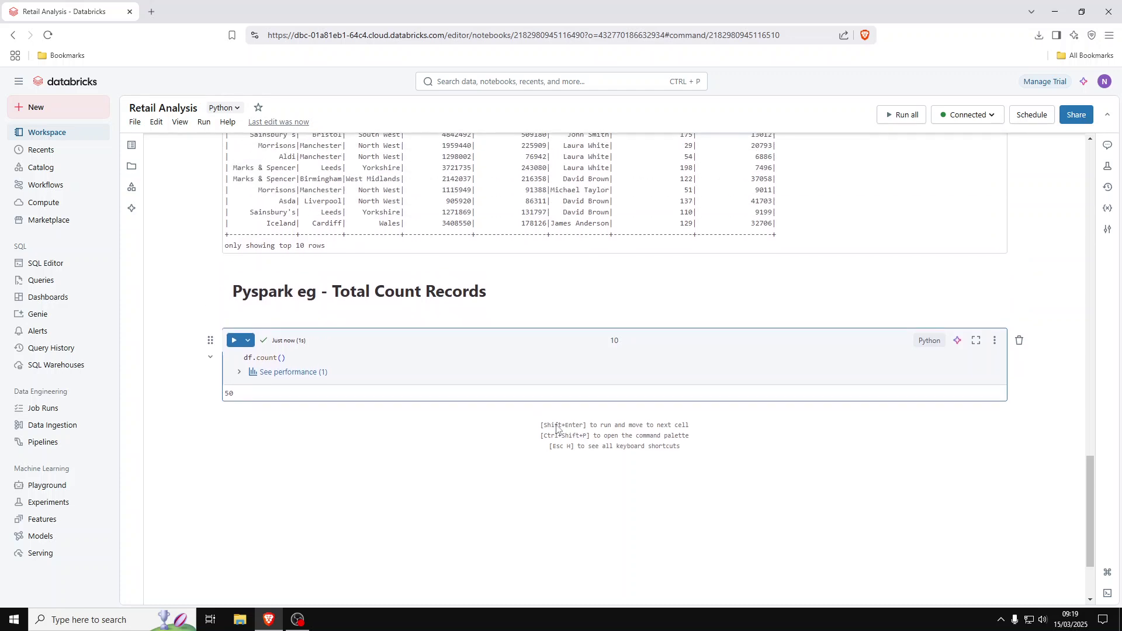
{"action": "scroll", "coordinate": [556, 426], "scroll_direction": "down", "scroll_amount": 2}
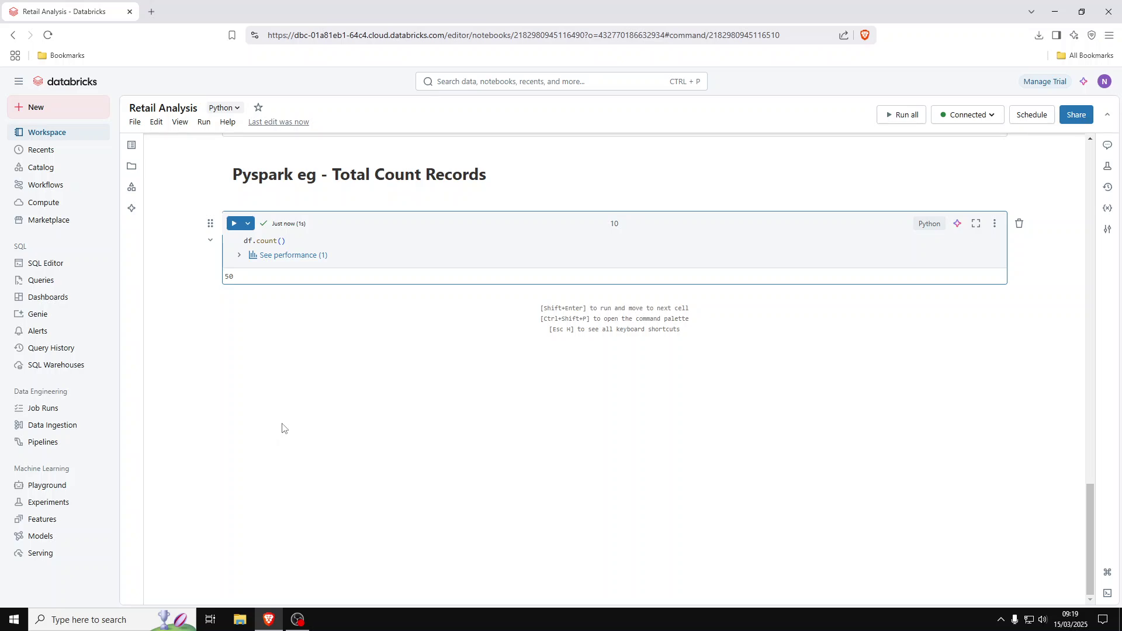
{"action": "scroll", "coordinate": [454, 474], "scroll_direction": "up", "scroll_amount": 6}
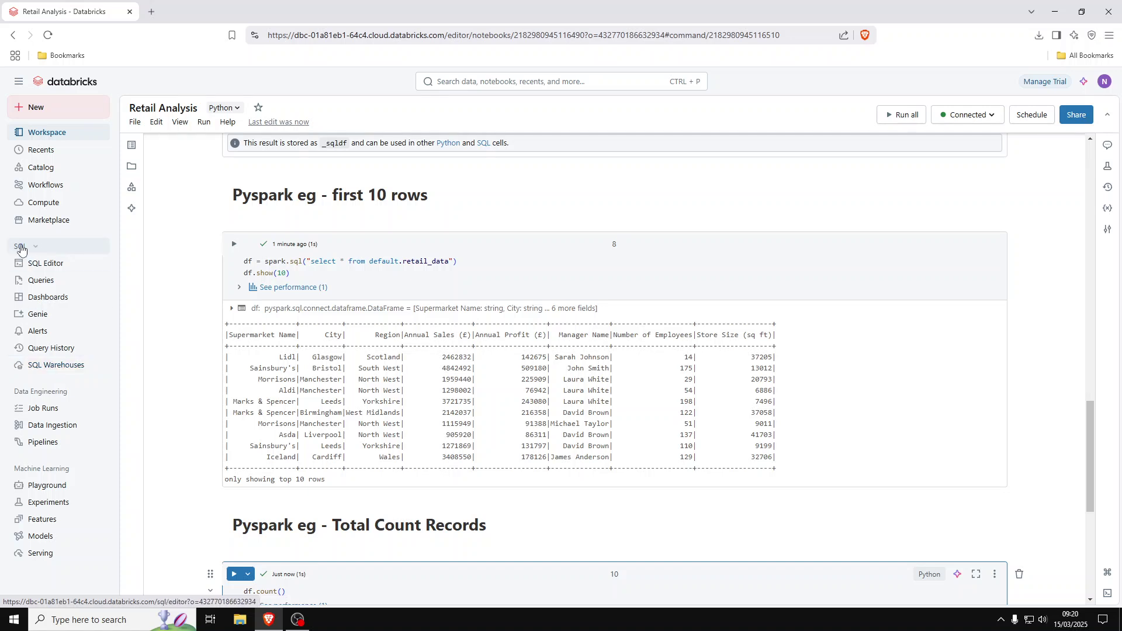
{"action": "left_click", "coordinate": [44, 368]}
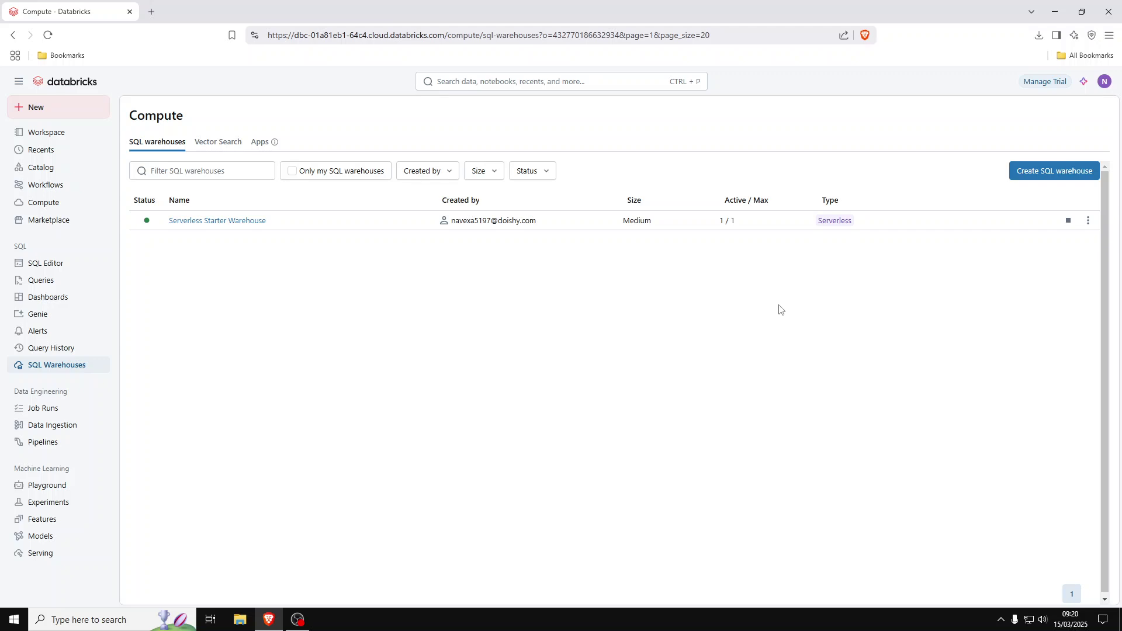
- Open a new blank query in the SQL Editor and close the old DROP TABLE query
{"action": "left_click", "coordinate": [48, 264]}
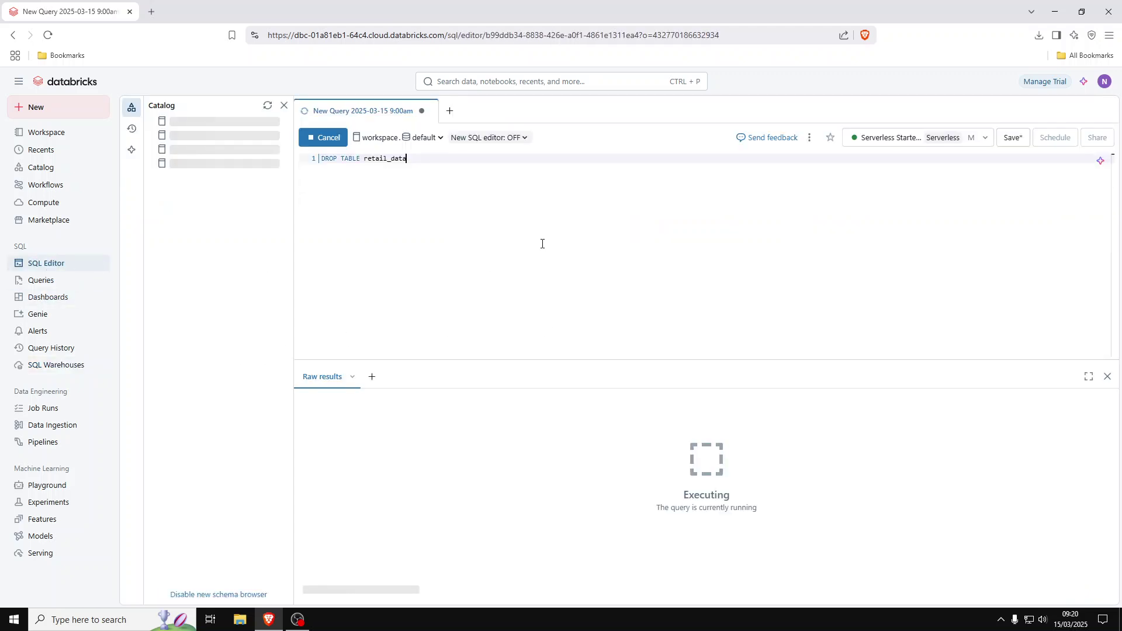
{"action": "key", "text": "ctrl+a"}
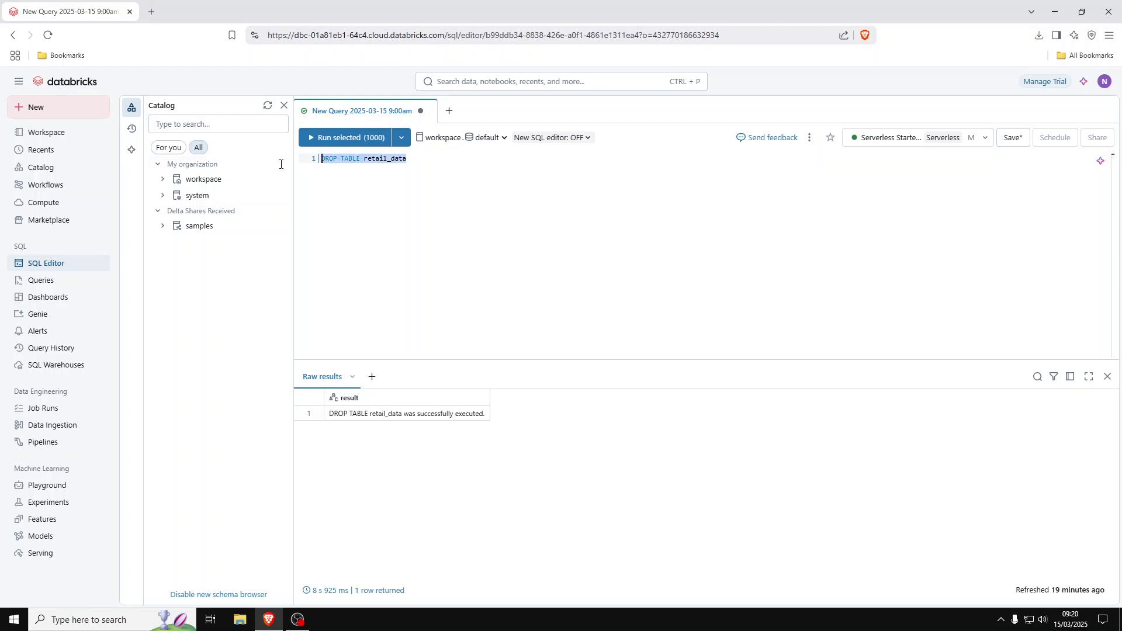
{"action": "key", "text": "BackSpace"}
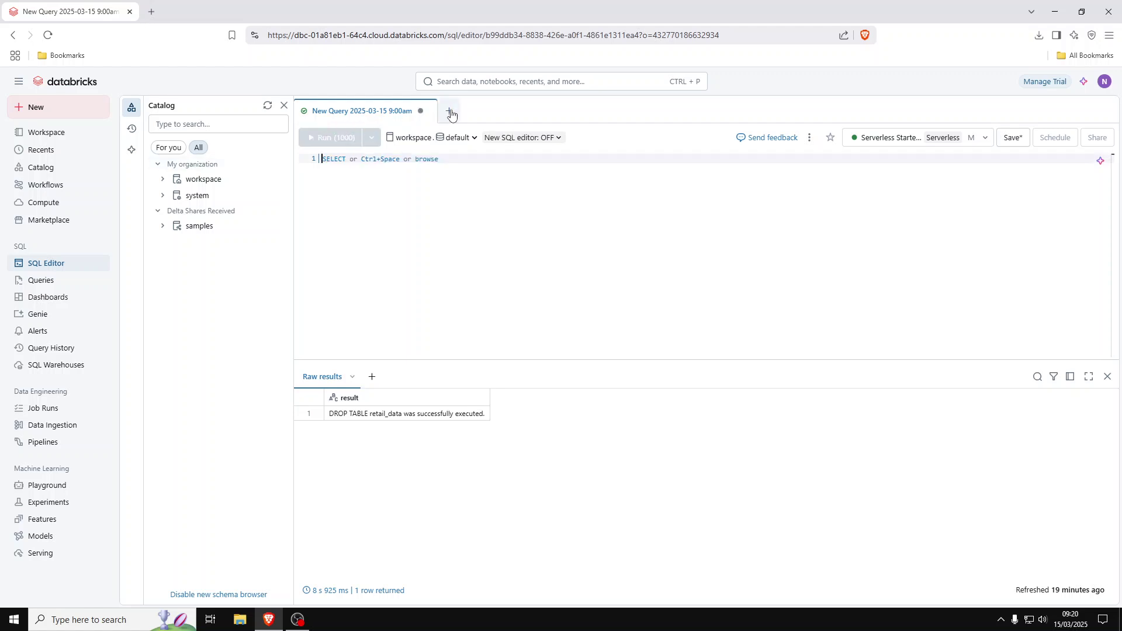
{"action": "left_click", "coordinate": [449, 111]}
{"action": "left_click", "coordinate": [458, 140]}
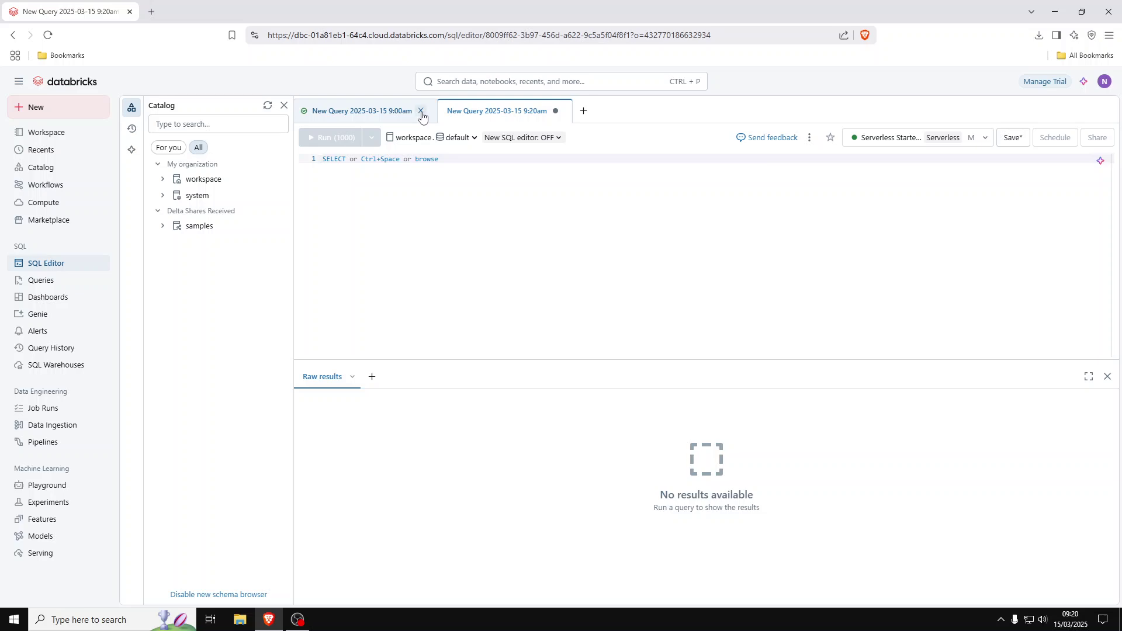
{"action": "left_click", "coordinate": [421, 116]}
{"action": "left_click", "coordinate": [716, 357]}
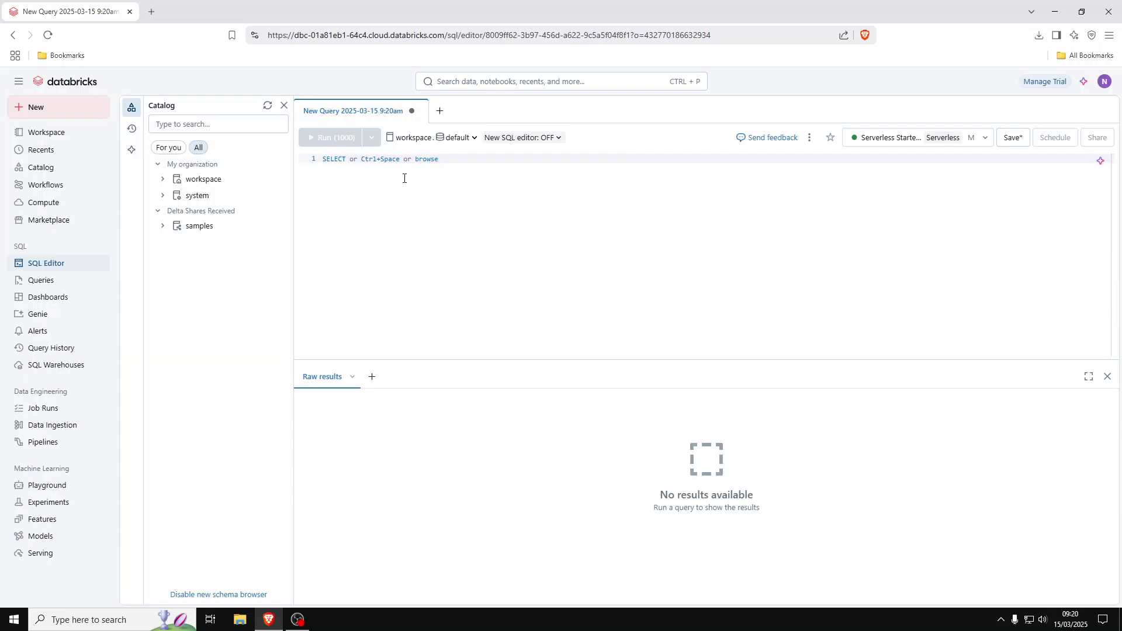
- Write the query select * from default.retail_data limit 10; in the new query and run it
{"action": "left_click", "coordinate": [375, 164]}
{"action": "type", "text": "select ("}
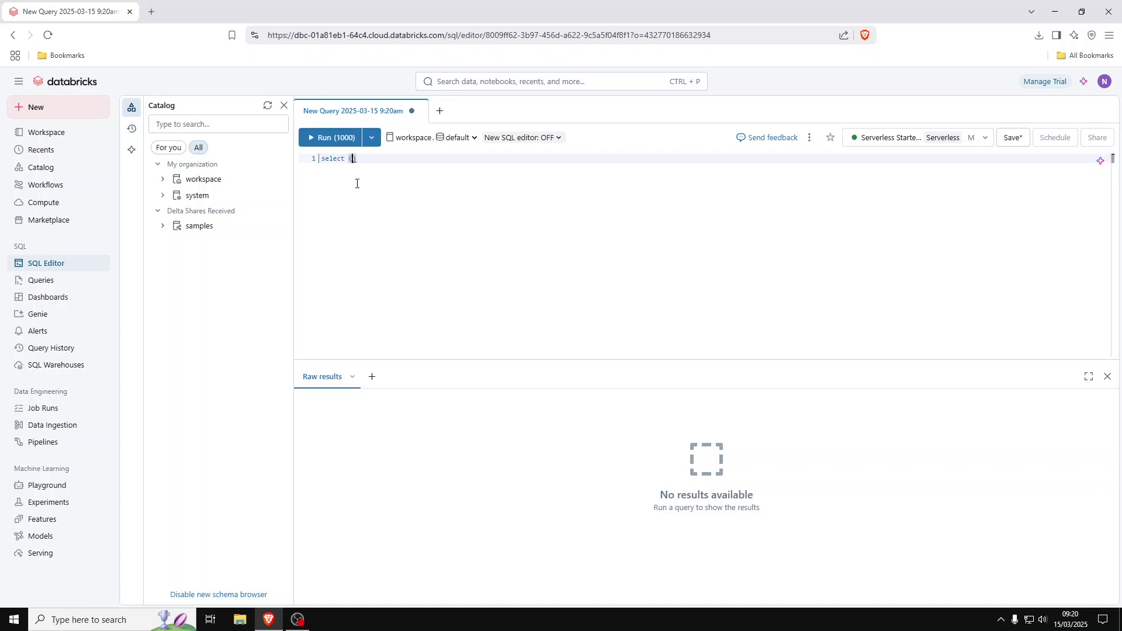
{"action": "key", "text": "BackSpace"}
{"action": "key", "text": "BackSpace"}
{"action": "type", "text": "t."}
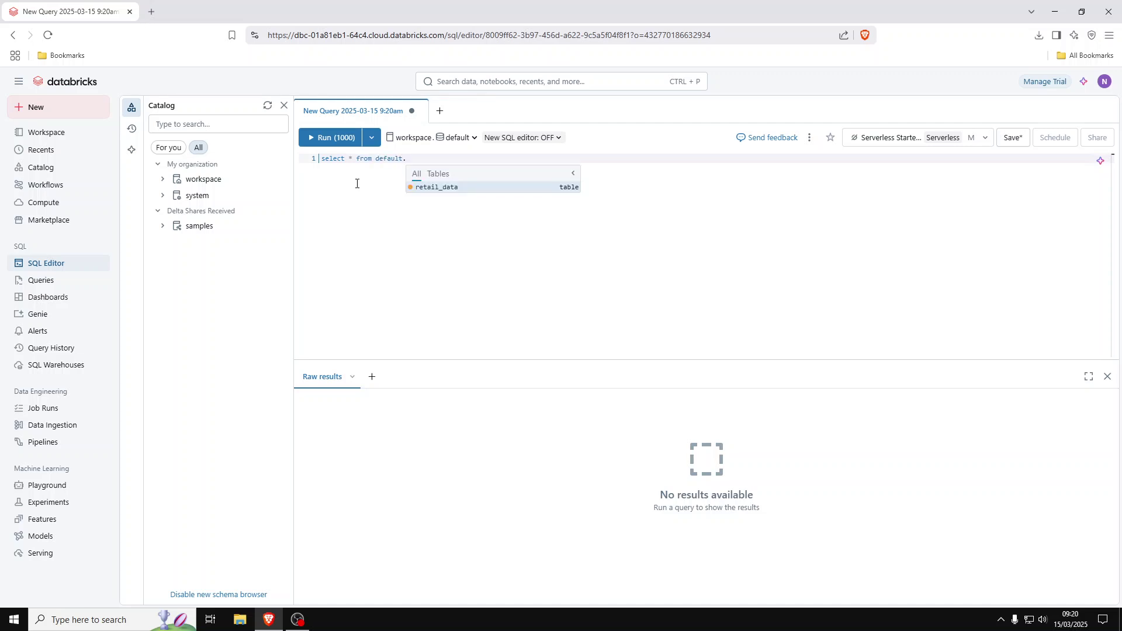
{"action": "key", "text": "Tab"}
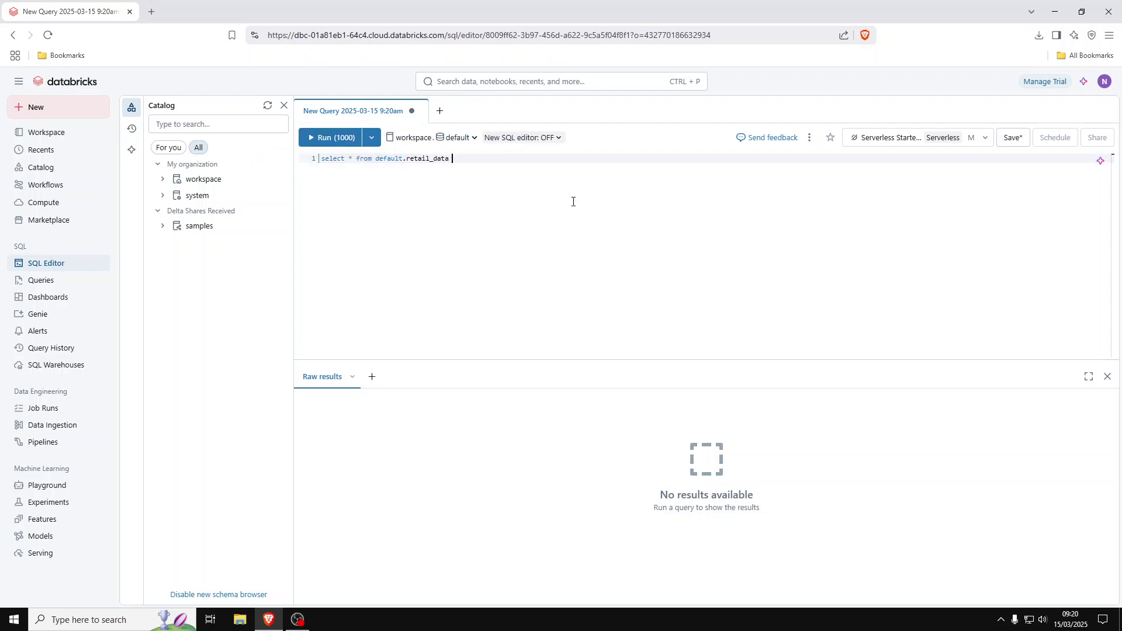
{"action": "type", "text": "limit 10;"}
{"action": "left_click", "coordinate": [332, 139]}
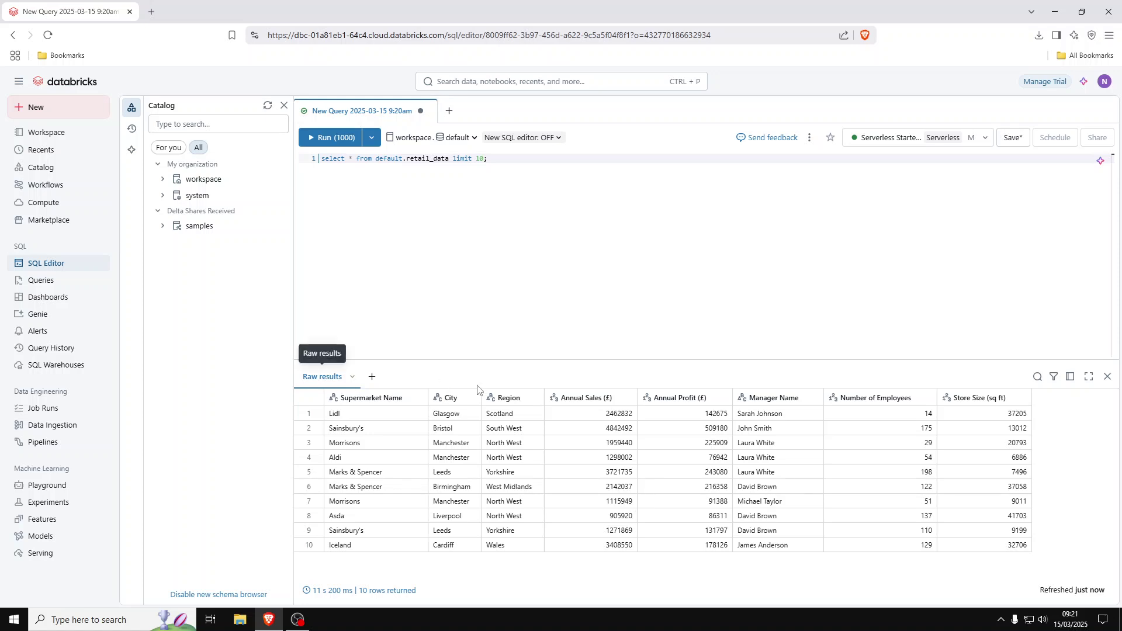
- Add a bar visualization to the query results with Annual Sales (£) as the X column
{"action": "left_click", "coordinate": [372, 381]}
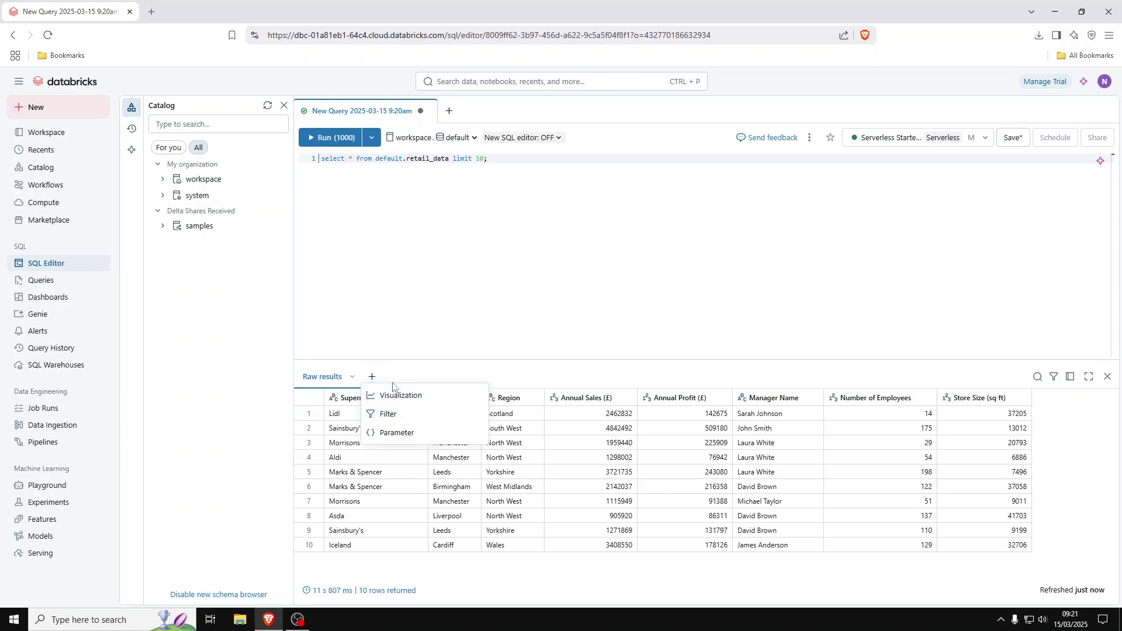
{"action": "left_click", "coordinate": [392, 397]}
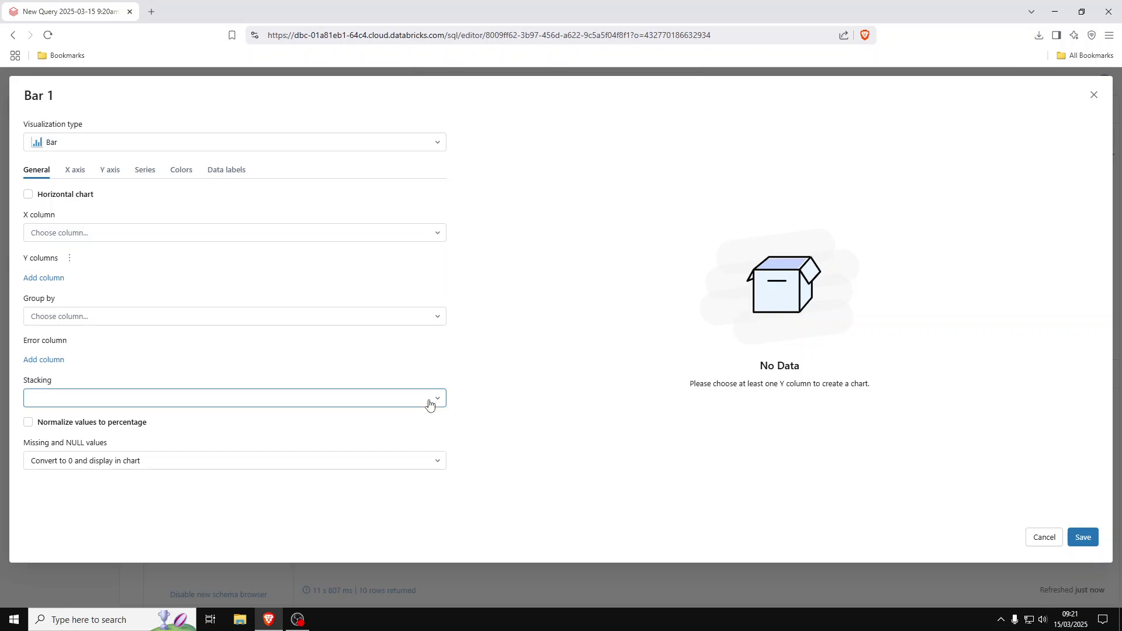
{"action": "left_click", "coordinate": [66, 232]}
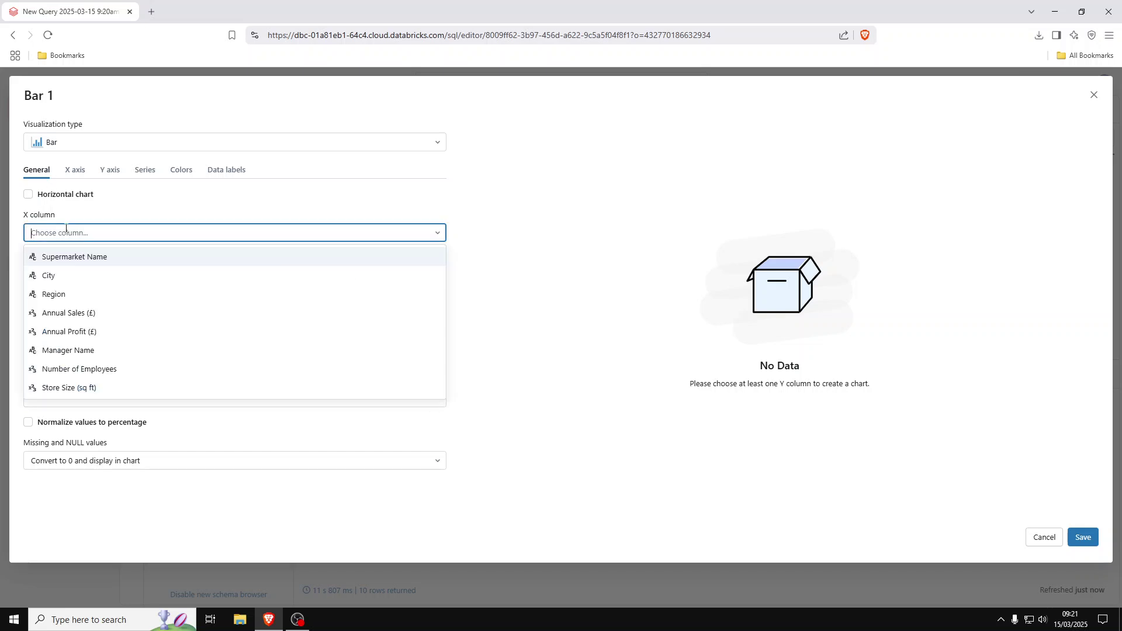
{"action": "left_click", "coordinate": [76, 313]}
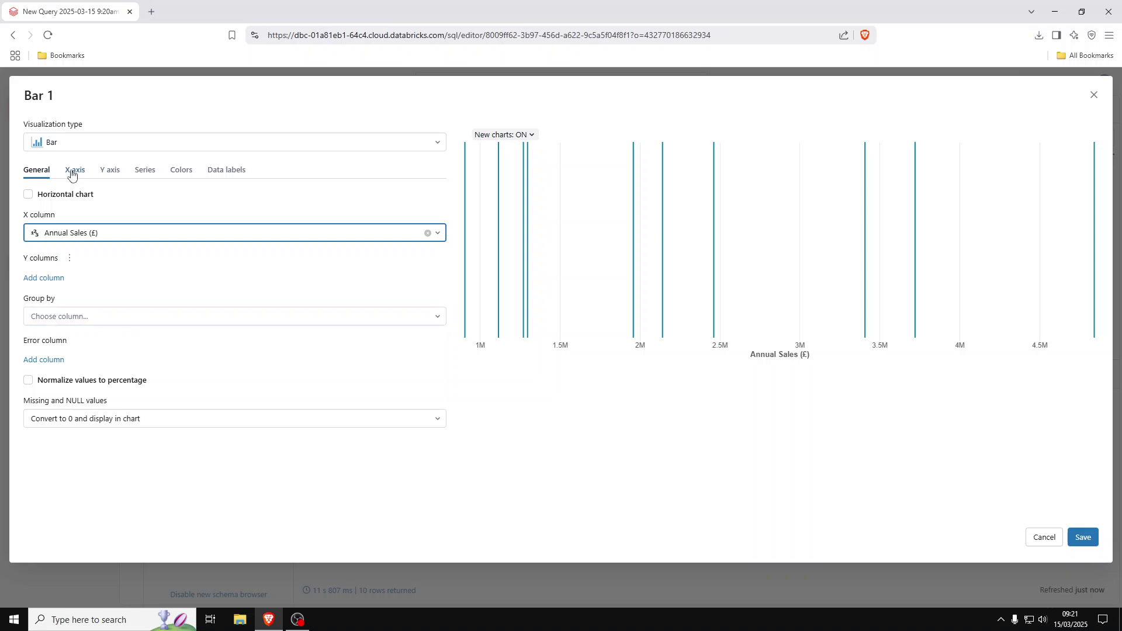
- Try a pie visualization grouped by Annual Profit (£) and switch the visualization type back to Bar
{"action": "left_click", "coordinate": [120, 139]}
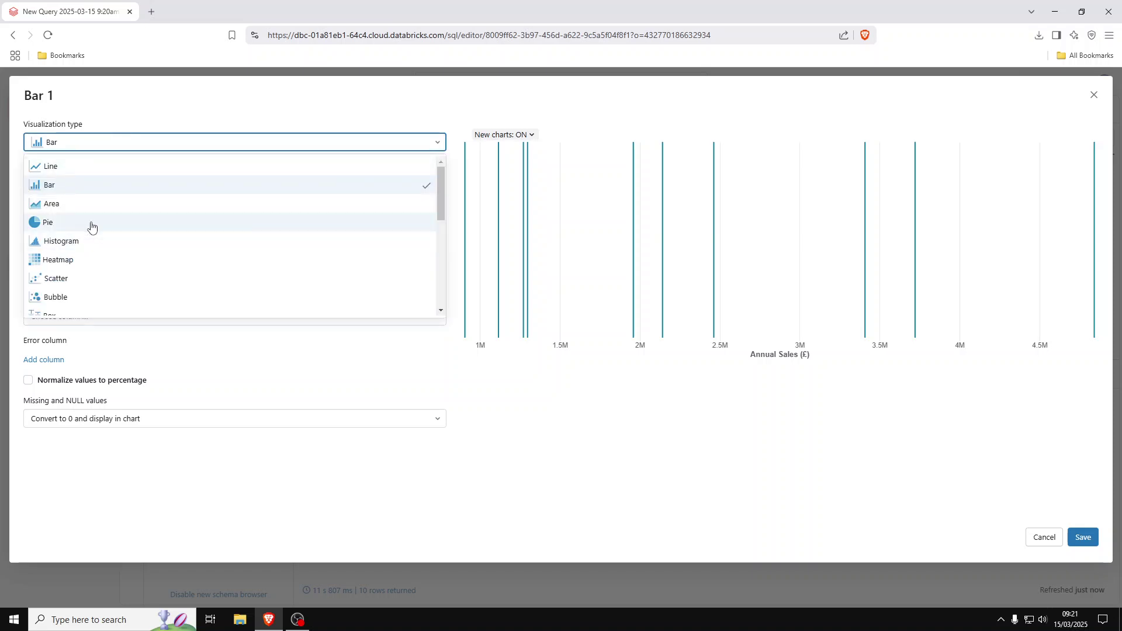
{"action": "scroll", "coordinate": [100, 226], "scroll_direction": "down", "scroll_amount": 2}
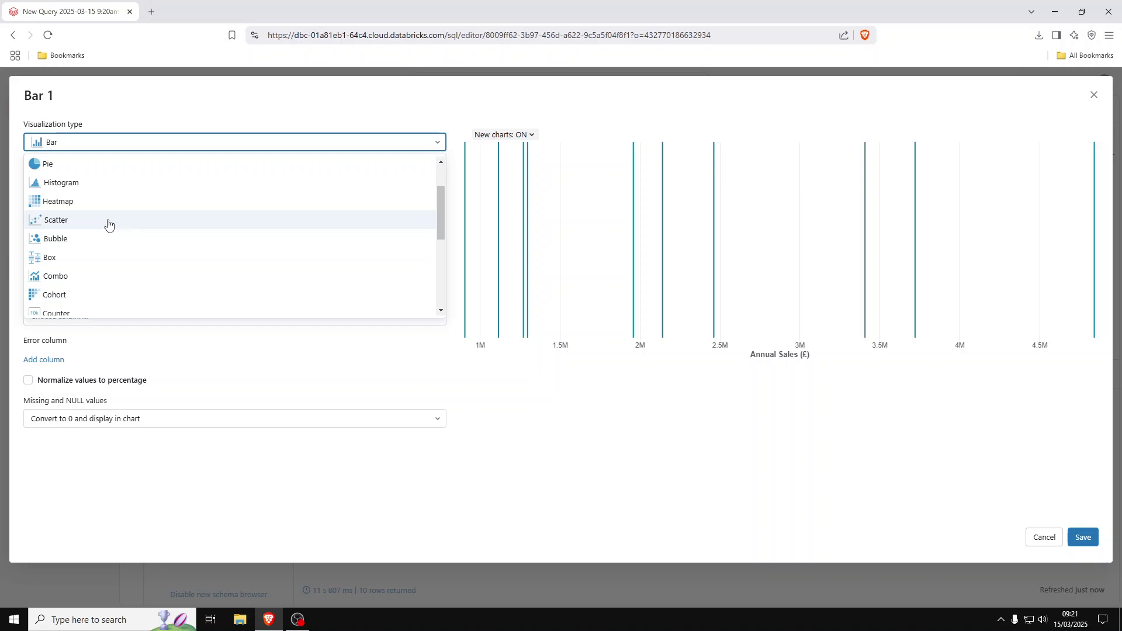
{"action": "scroll", "coordinate": [108, 225], "scroll_direction": "up", "scroll_amount": 2}
{"action": "left_click", "coordinate": [69, 226]}
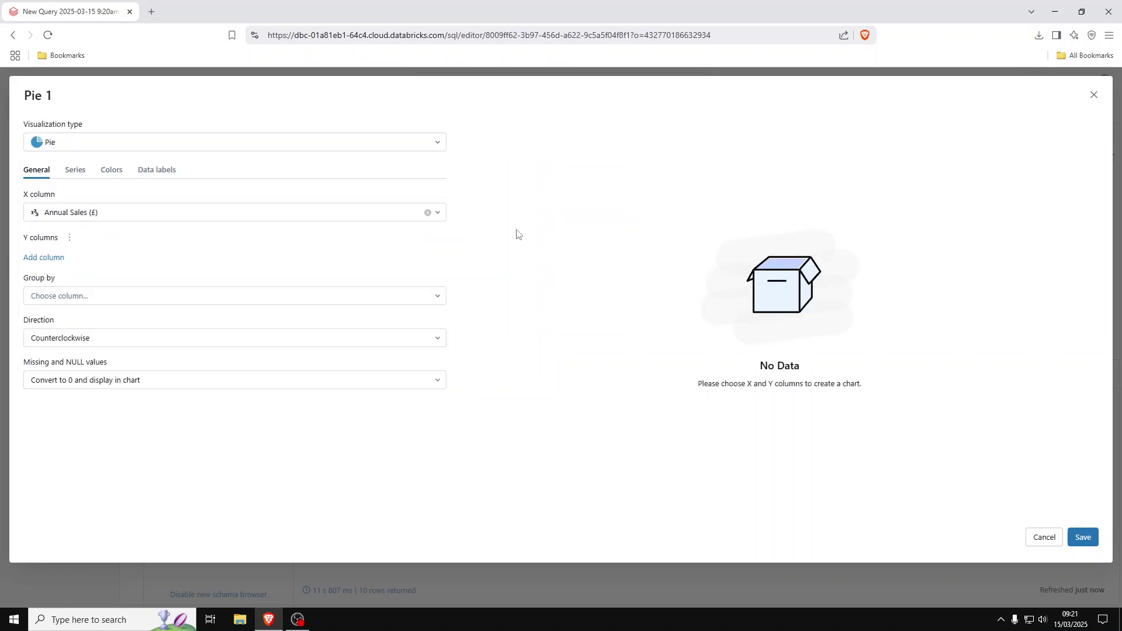
{"action": "left_click", "coordinate": [74, 295]}
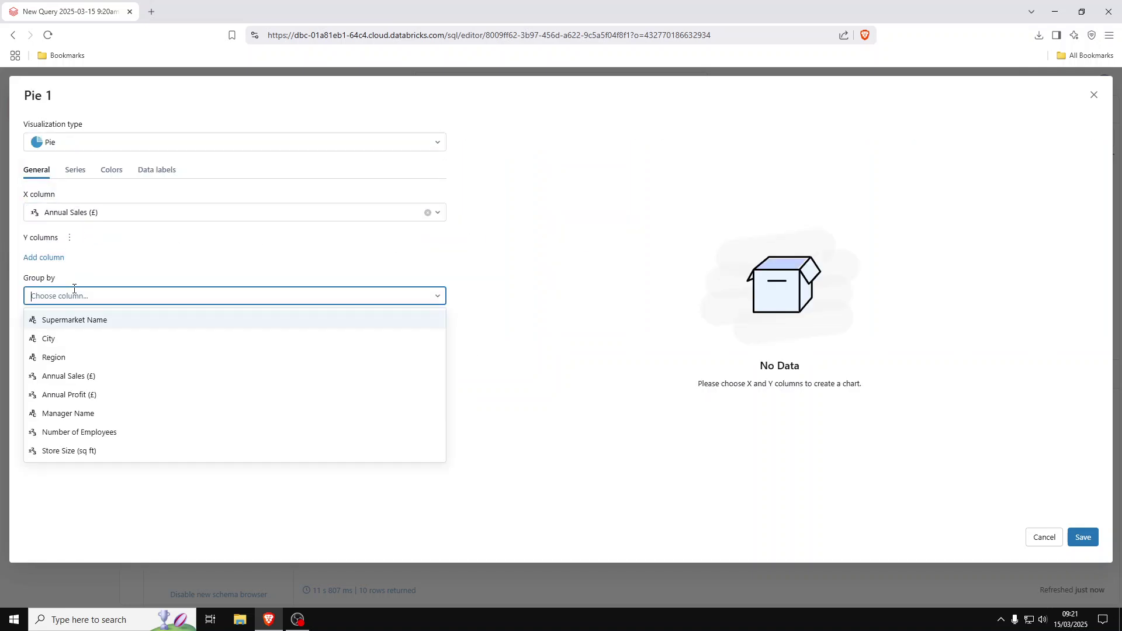
{"action": "left_click", "coordinate": [88, 395]}
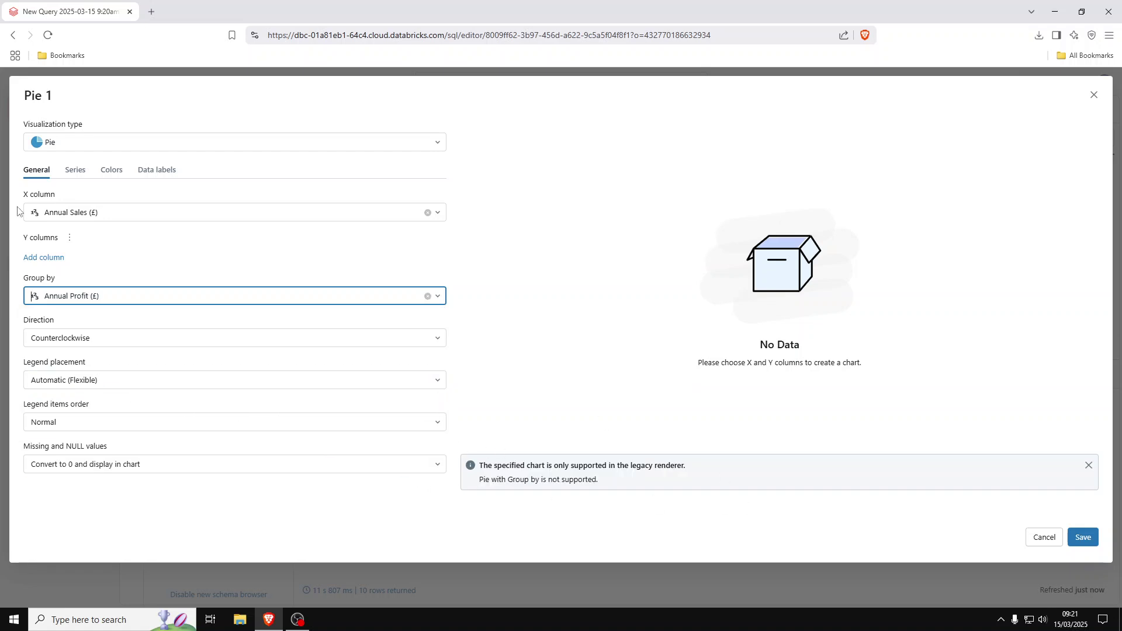
{"action": "left_click", "coordinate": [54, 147]}
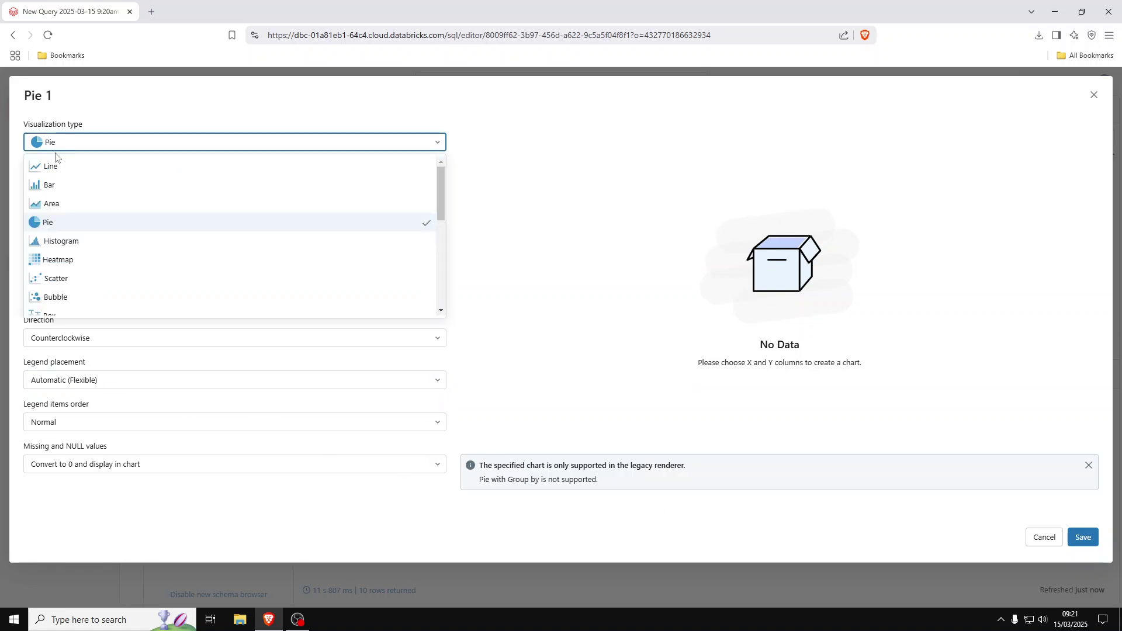
{"action": "left_click", "coordinate": [61, 187]}
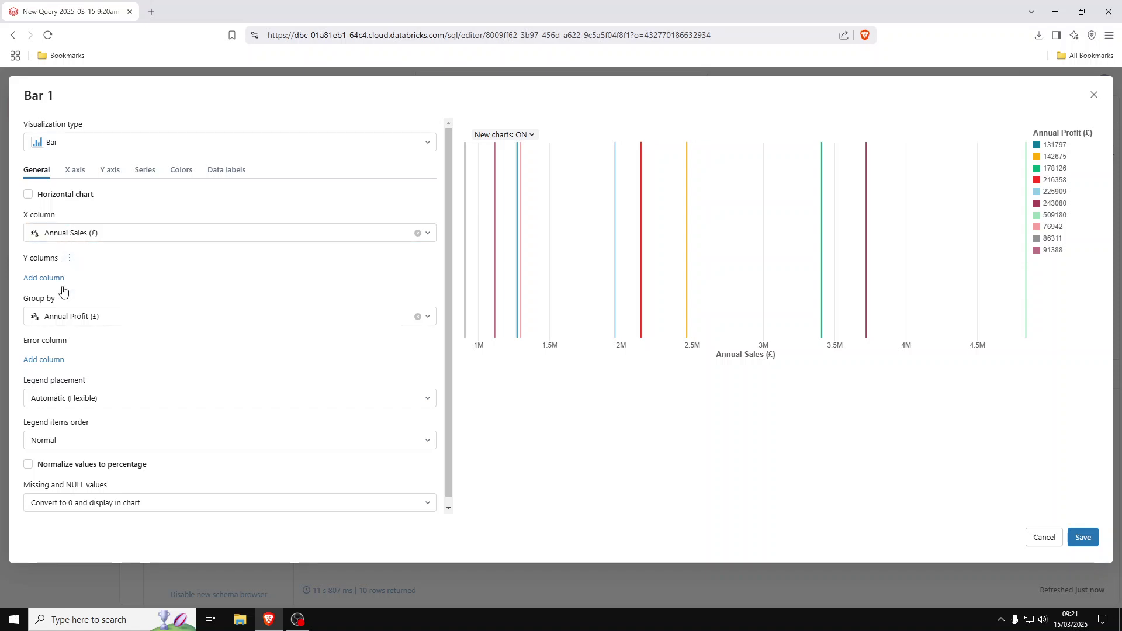
- Examine the bar chart's grouping, Y column, X axis, Y axis, series and color options
{"action": "left_click", "coordinate": [66, 310]}
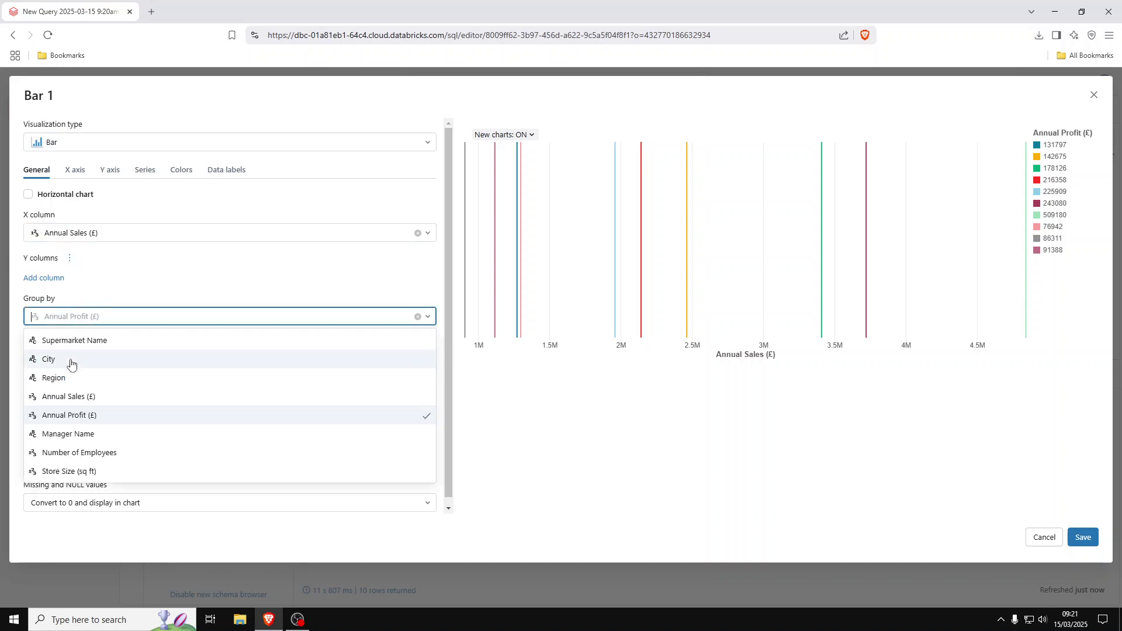
{"action": "left_click", "coordinate": [69, 259]}
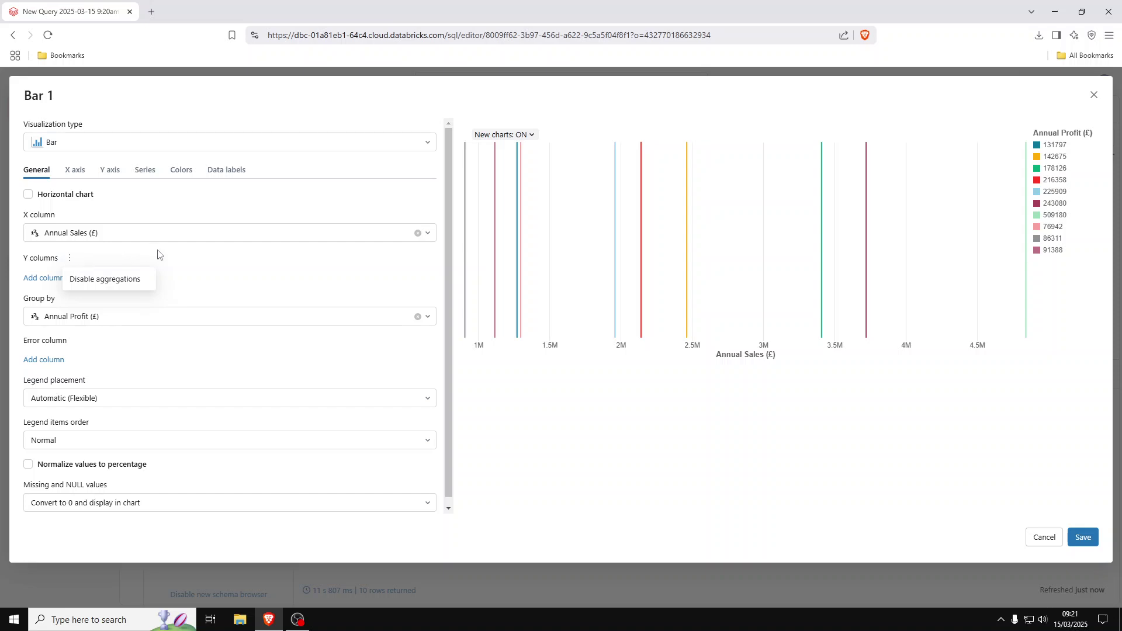
{"action": "left_click", "coordinate": [73, 171]}
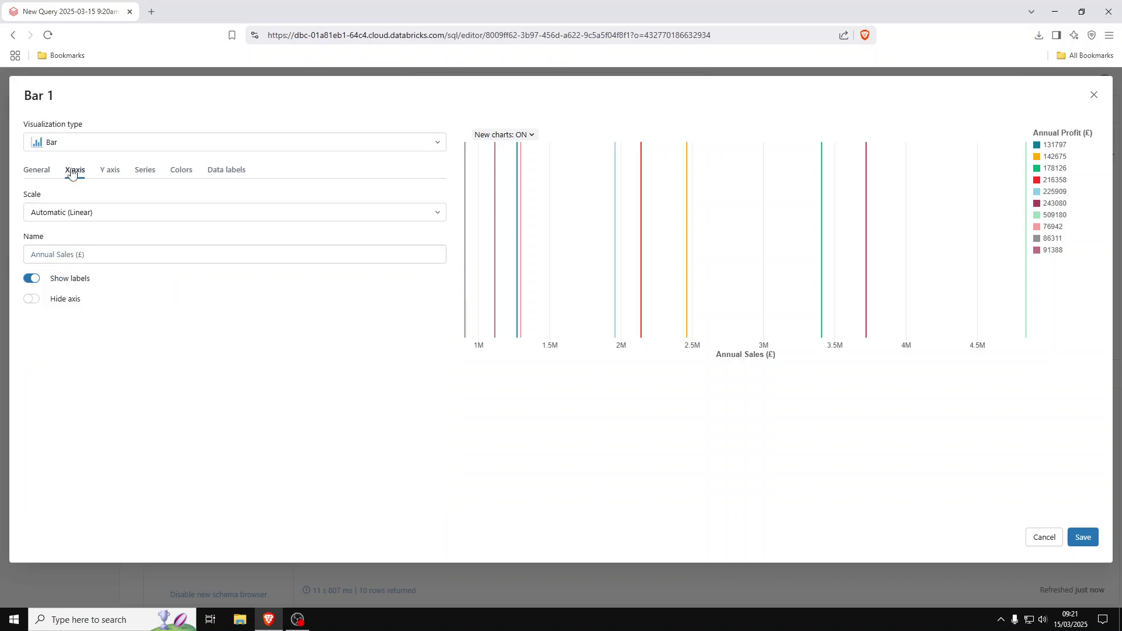
{"action": "left_click", "coordinate": [82, 254]}
{"action": "left_click", "coordinate": [105, 174]}
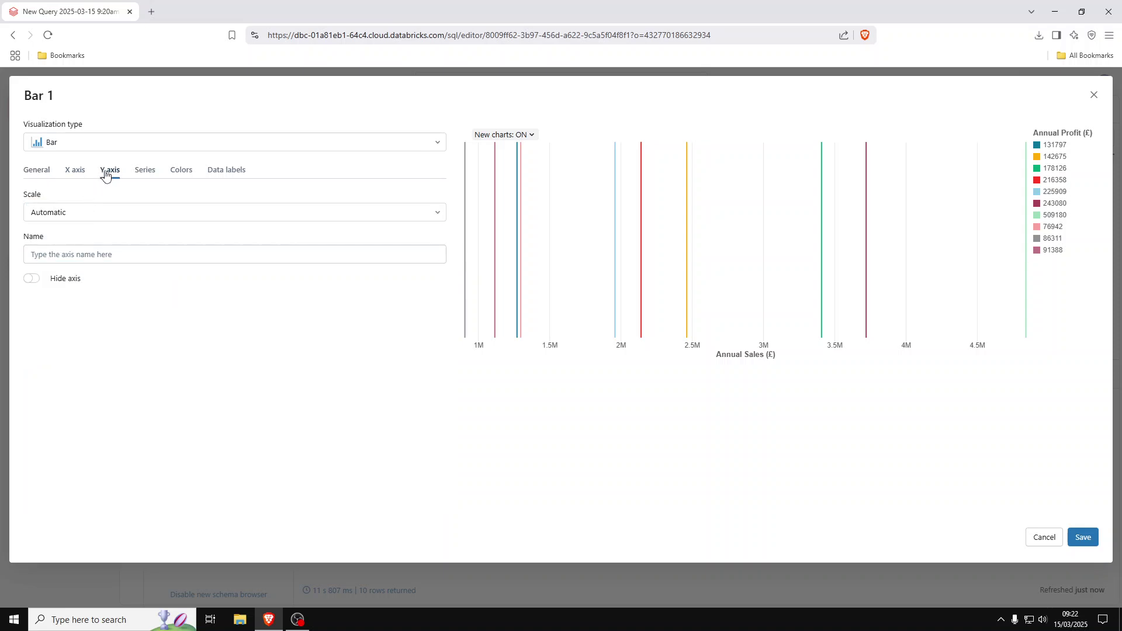
{"action": "left_click", "coordinate": [70, 217]}
{"action": "left_click", "coordinate": [71, 221]}
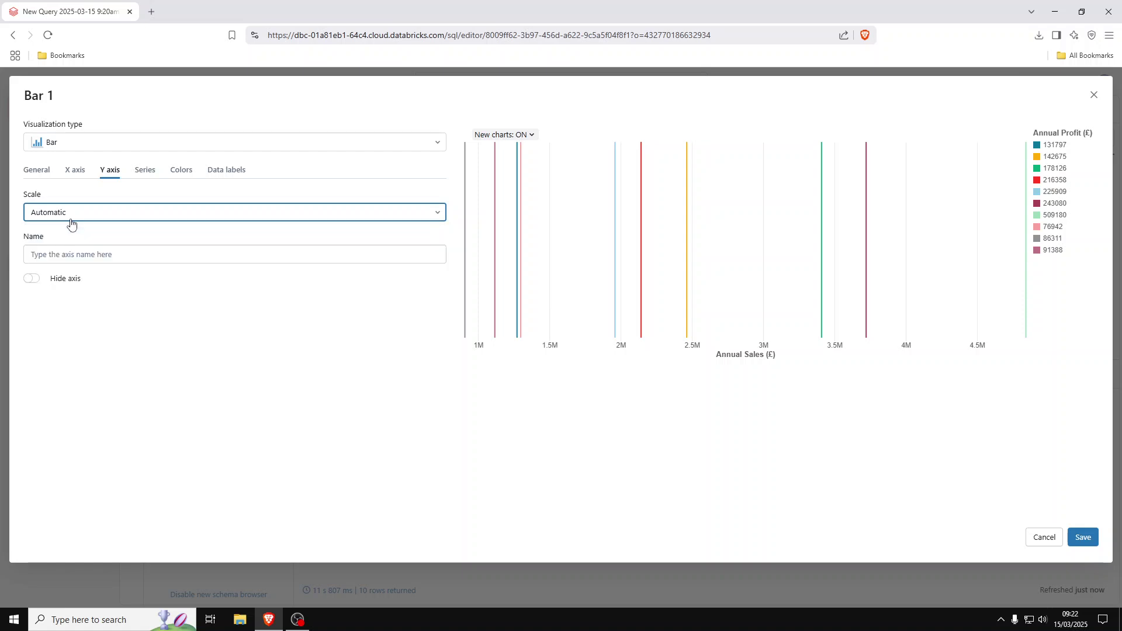
{"action": "left_click", "coordinate": [61, 254]}
{"action": "left_click", "coordinate": [145, 170]}
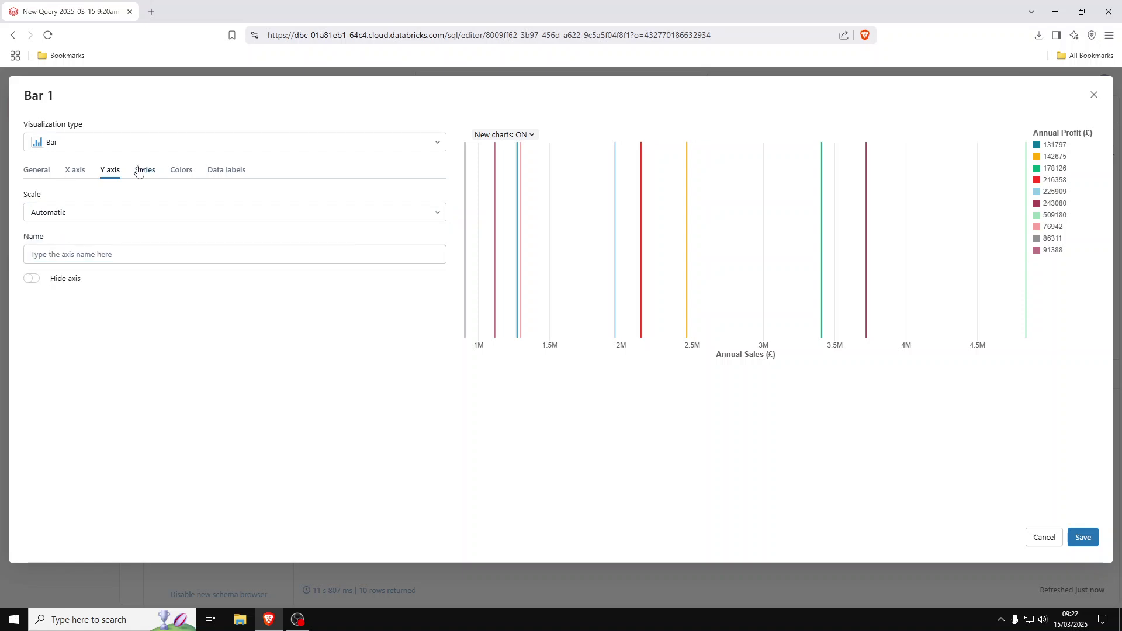
{"action": "left_click", "coordinate": [181, 170]}
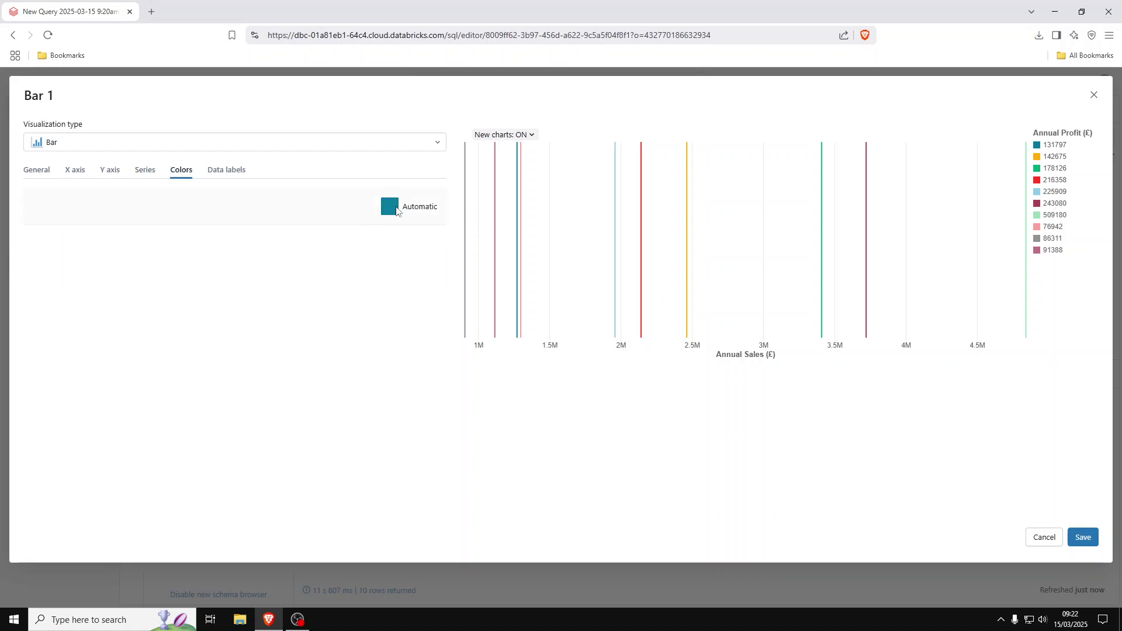
{"action": "left_click", "coordinate": [390, 209]}
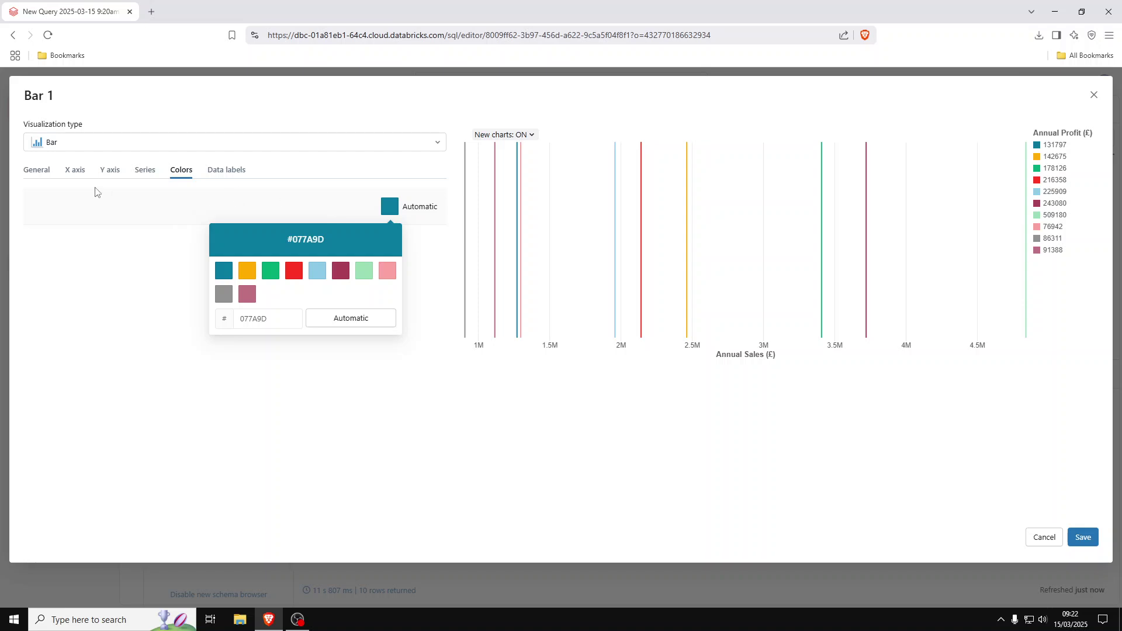
- Change the visualization type to Scatter and set City as the Y column
{"action": "left_click", "coordinate": [37, 170]}
{"action": "left_click", "coordinate": [56, 146]}
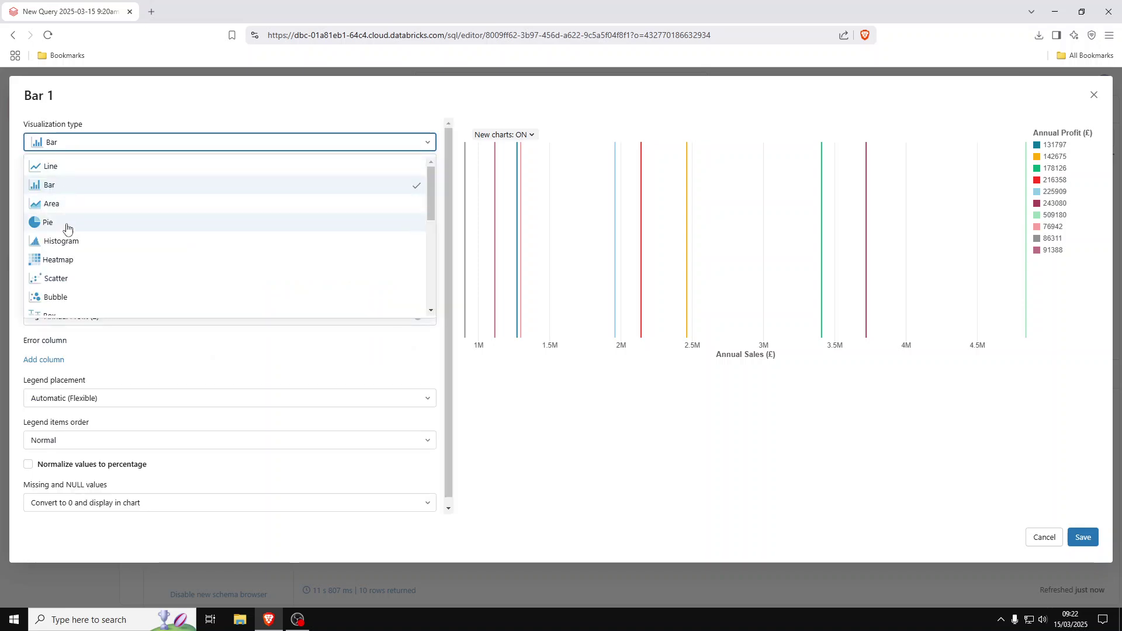
{"action": "left_click", "coordinate": [63, 278]}
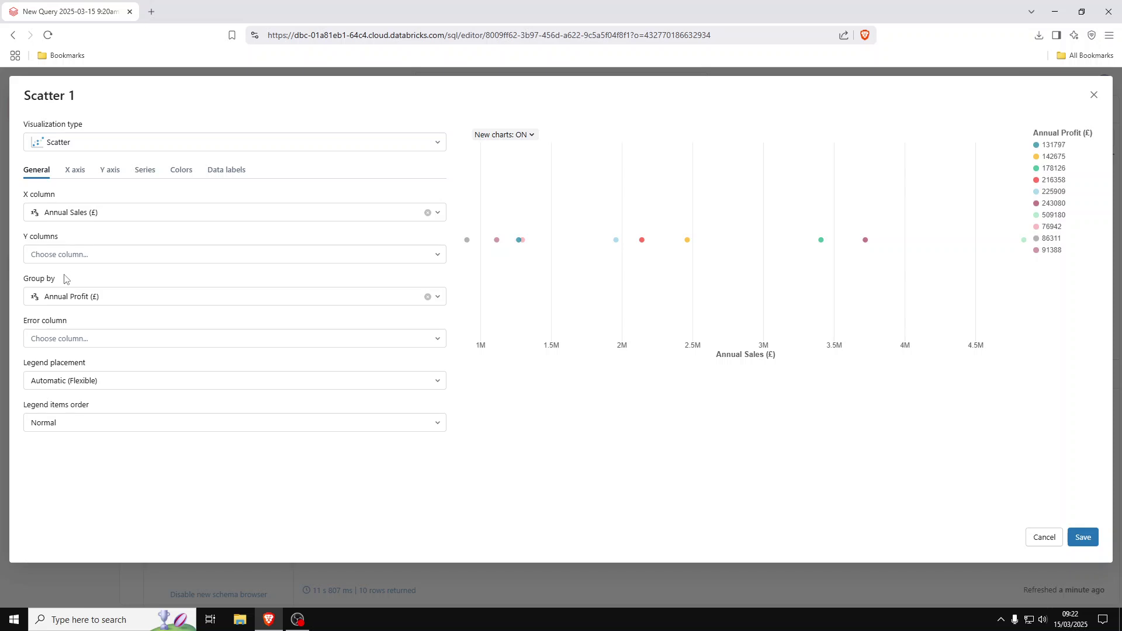
{"action": "left_click", "coordinate": [100, 251]}
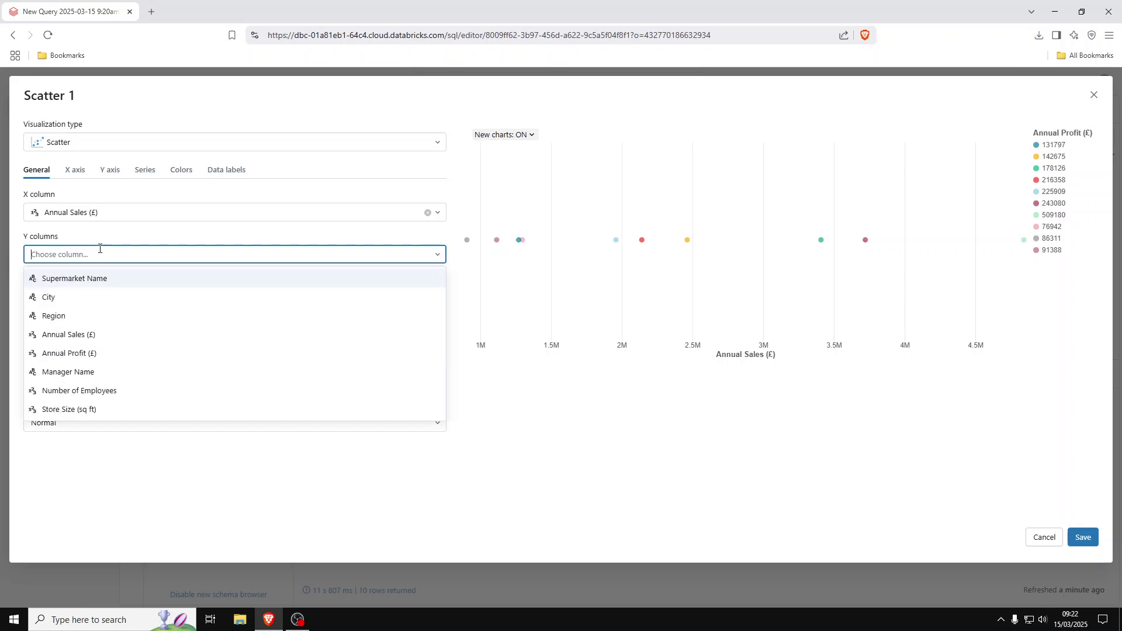
{"action": "left_click", "coordinate": [53, 302]}
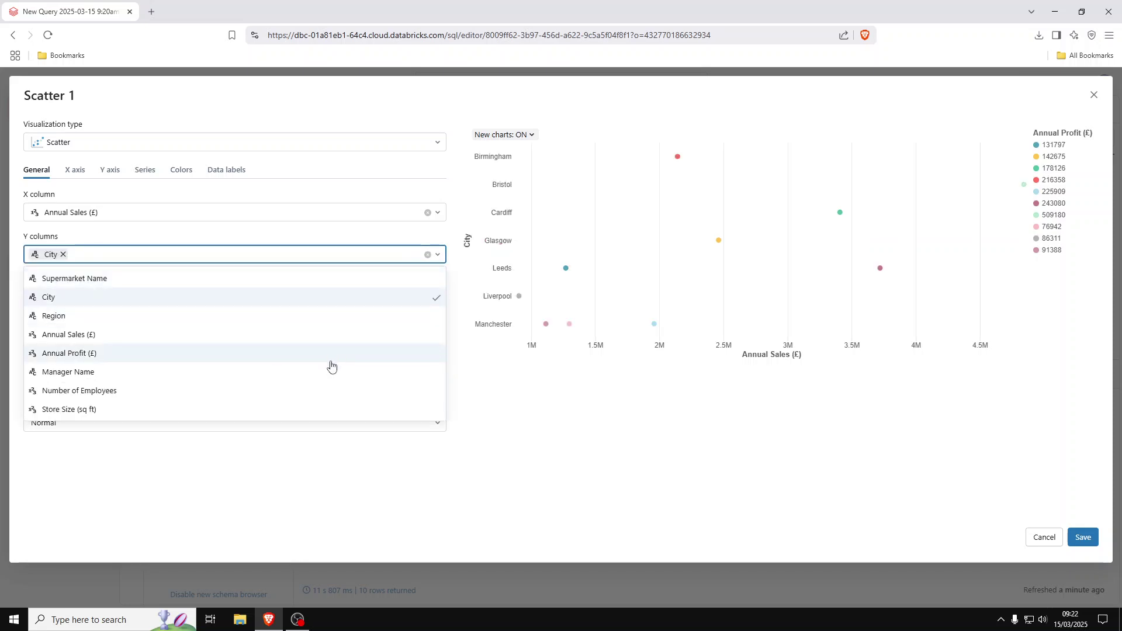
{"action": "left_click", "coordinate": [531, 384]}
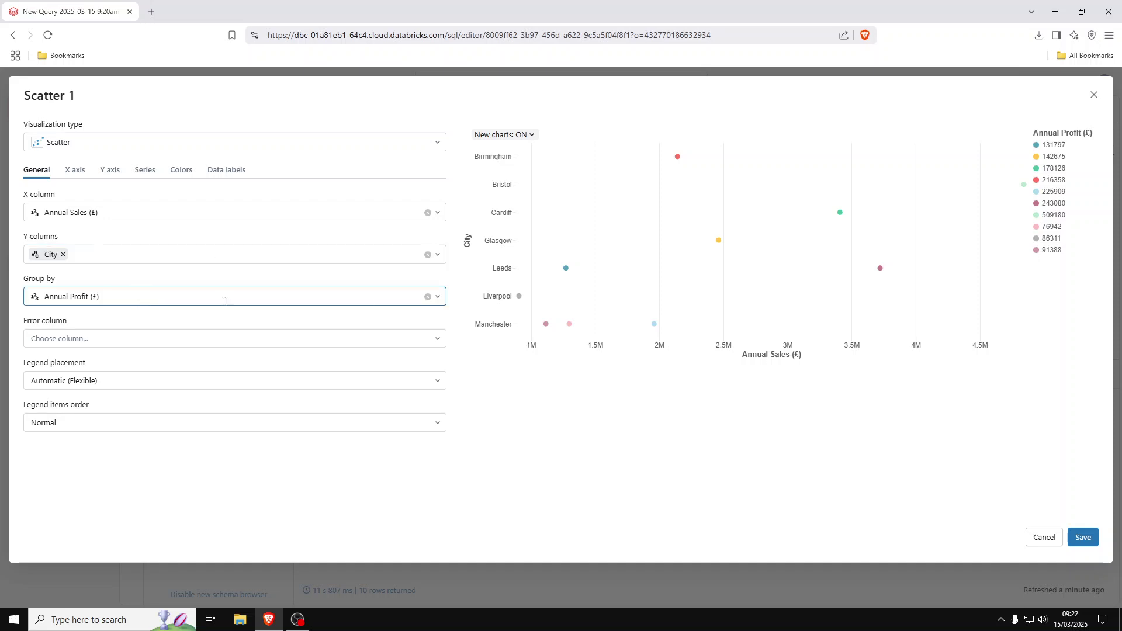
- Replace the scatter chart's grouping with Manager Name and save the visualization
{"action": "left_click", "coordinate": [427, 297]}
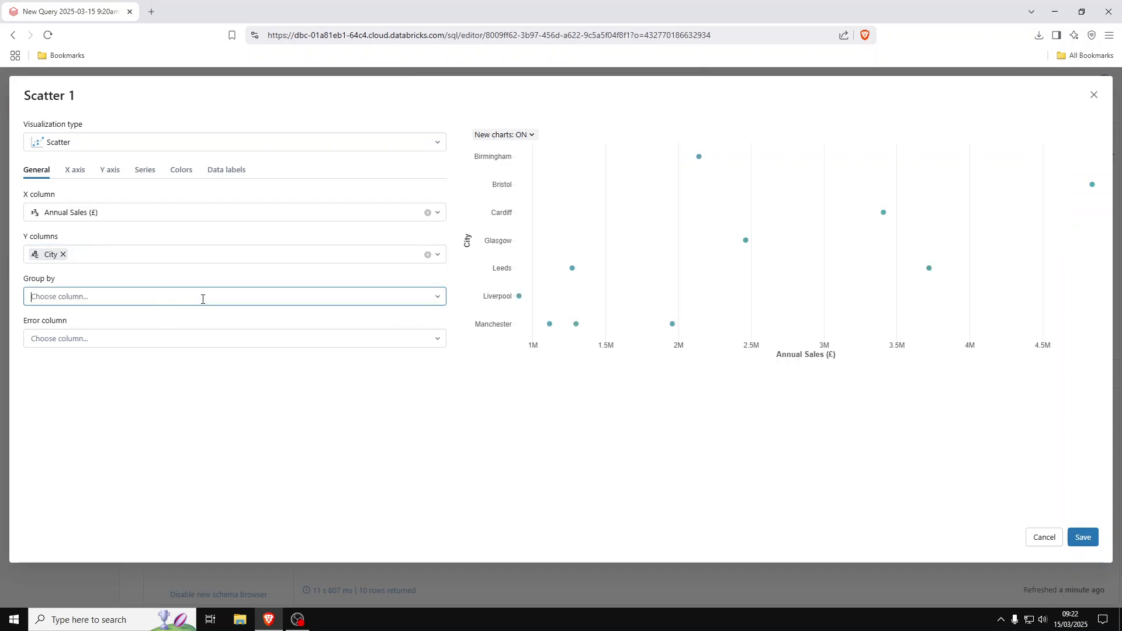
{"action": "left_click", "coordinate": [203, 299]}
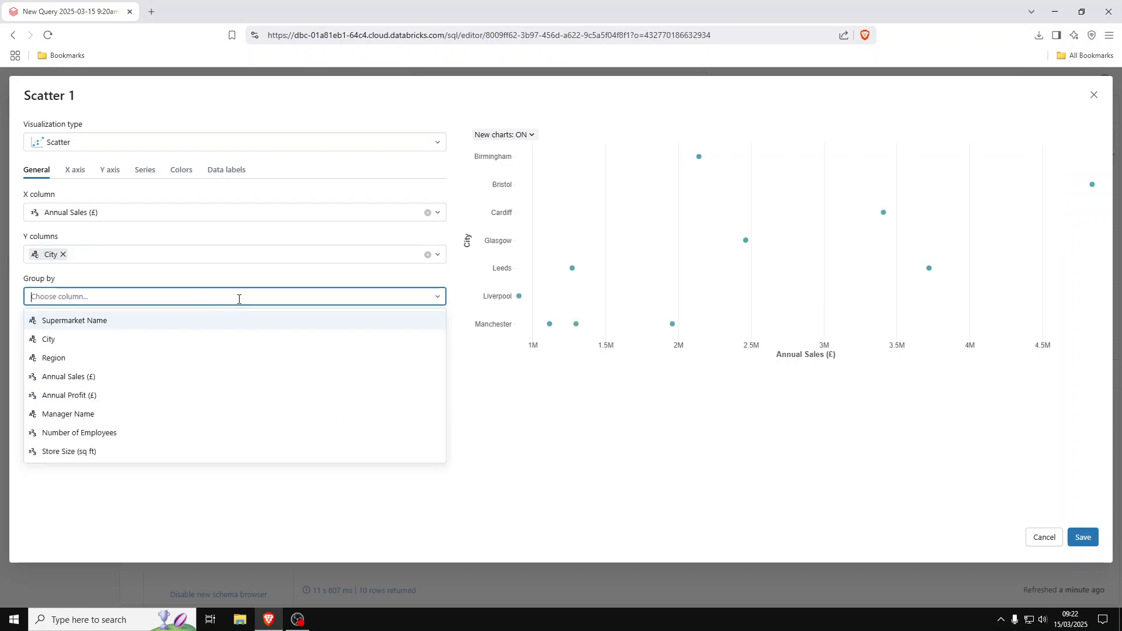
{"action": "left_click", "coordinate": [92, 415]}
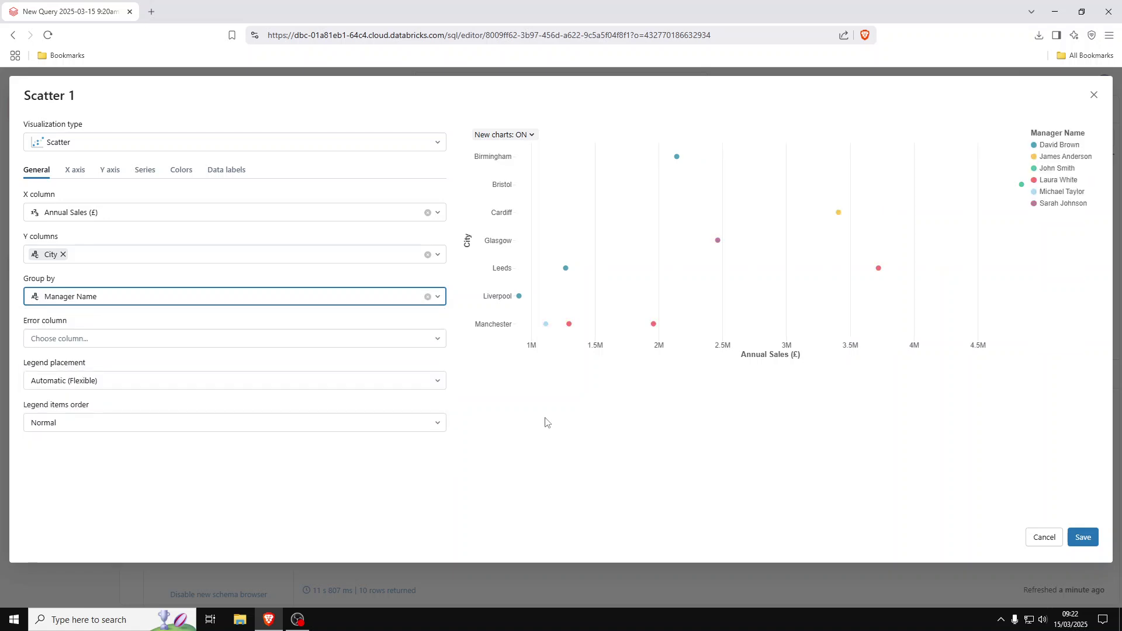
{"action": "left_click", "coordinate": [1071, 540]}
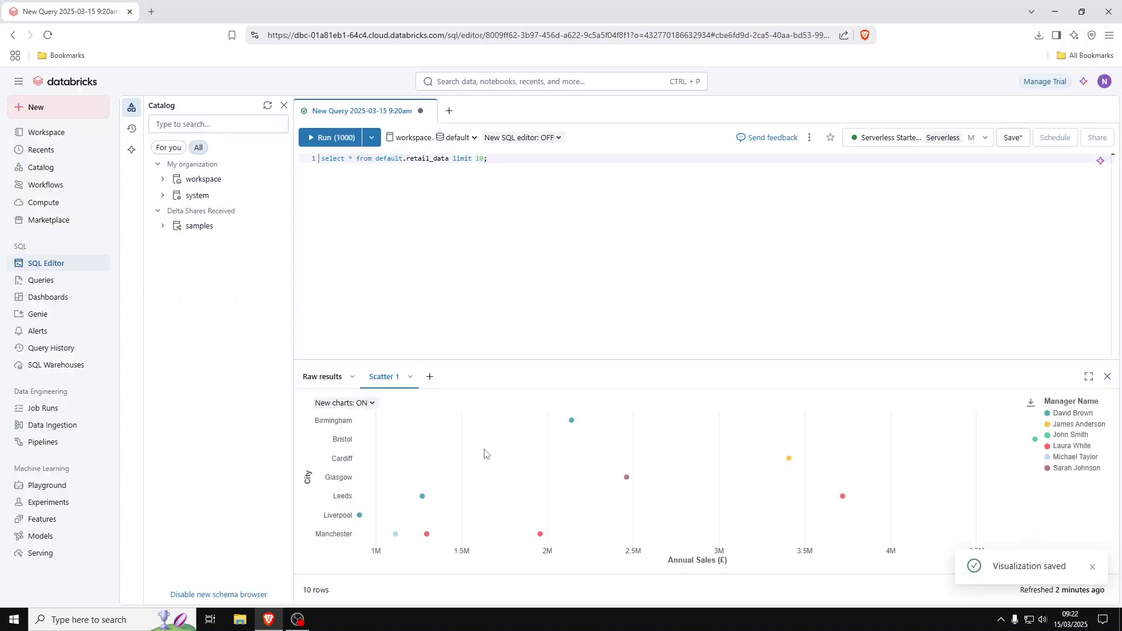
{"action": "left_click", "coordinate": [1090, 570]}
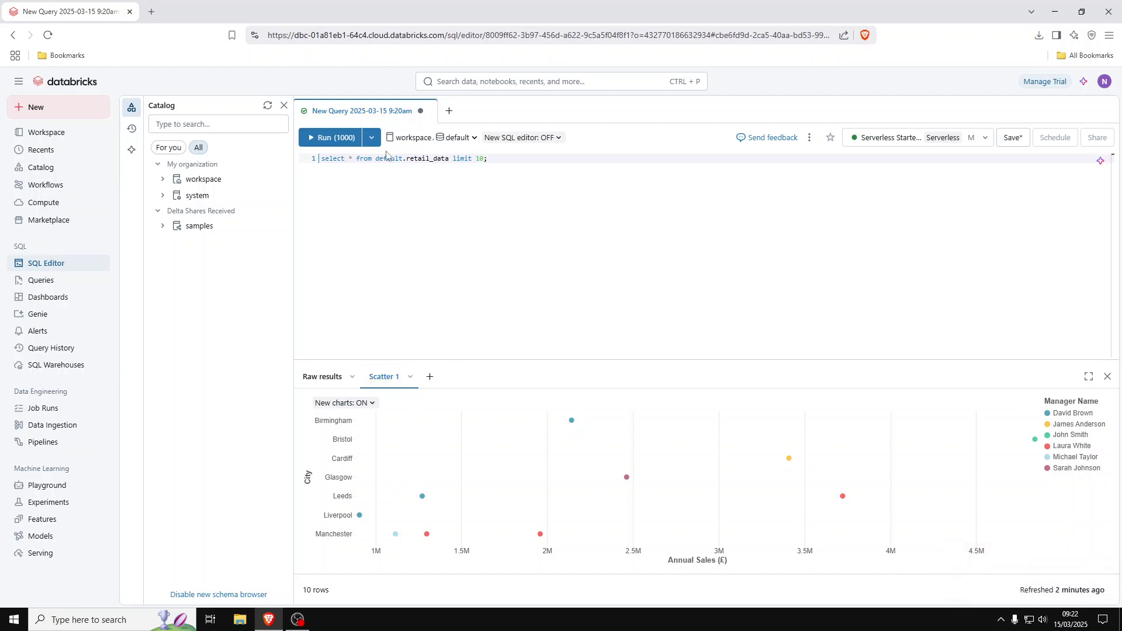
- Rename the scatter visualization as Annual Sales by City
{"action": "double_click", "coordinate": [381, 376]}
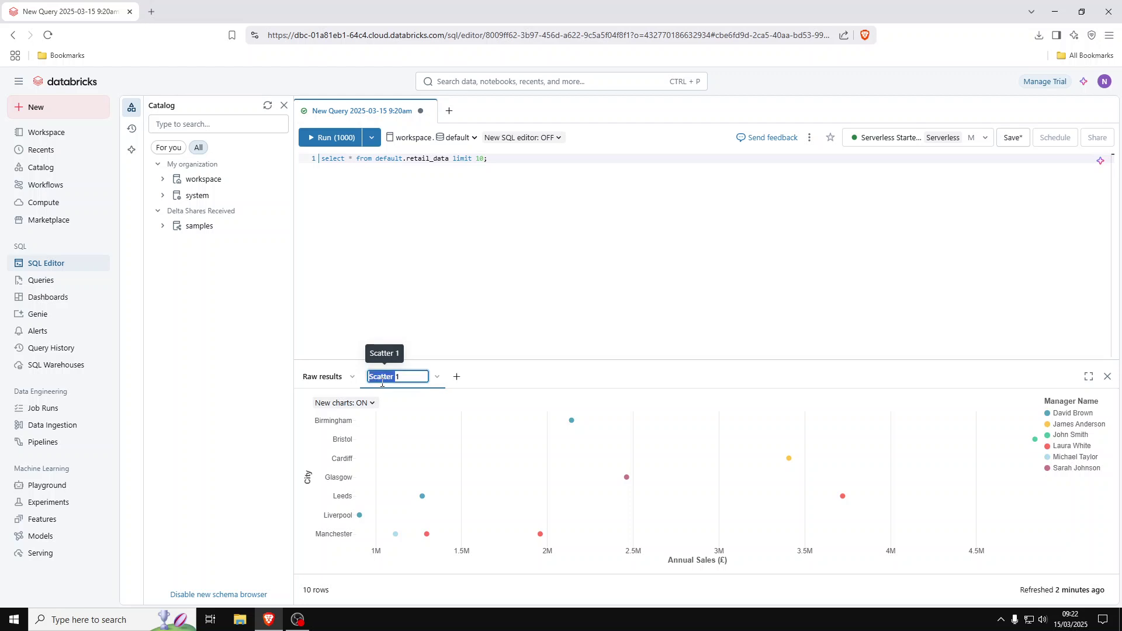
{"action": "key", "text": "ctrl+a"}
{"action": "key", "text": "BackSpace"}
{"action": "type", "text": "Annual "}
{"action": "type", "text": "Sales by"}
{"action": "type", "text": " City"}
{"action": "left_click", "coordinate": [433, 269]}
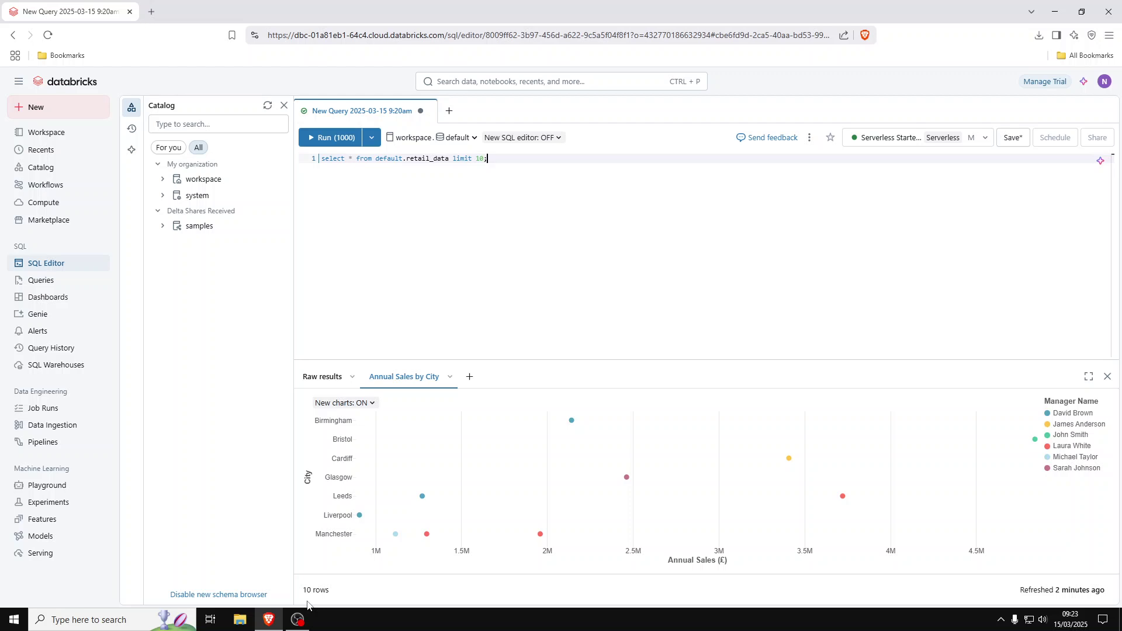
{"action": "mouse_move", "coordinate": [299, 620]}
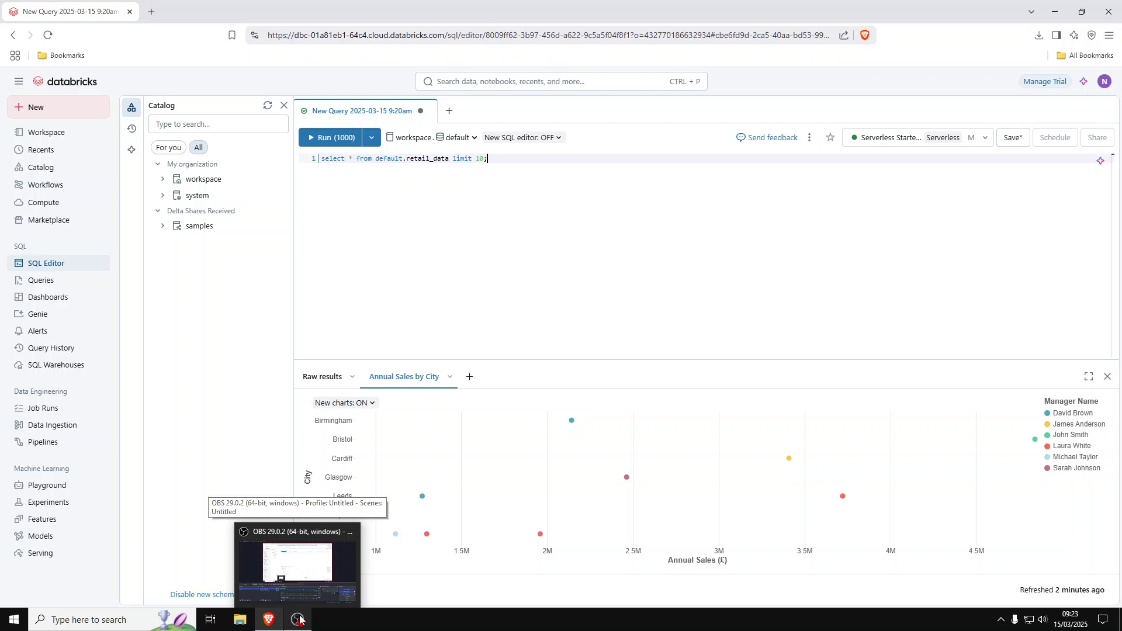
{"action": "left_click", "coordinate": [299, 619]}
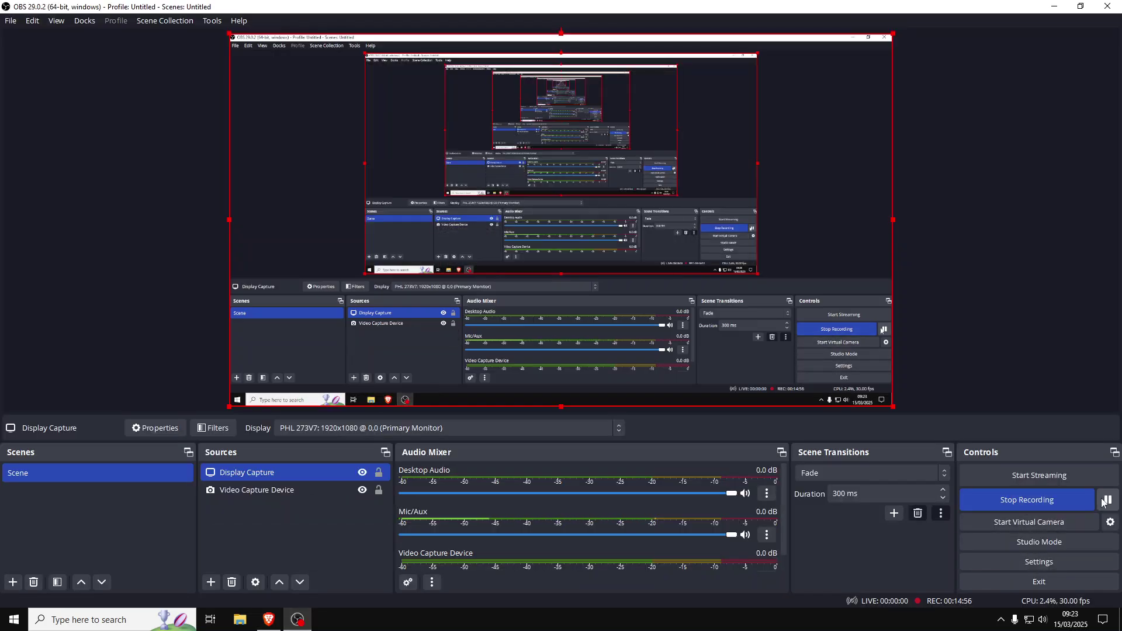
{"action": "left_click", "coordinate": [266, 622]}
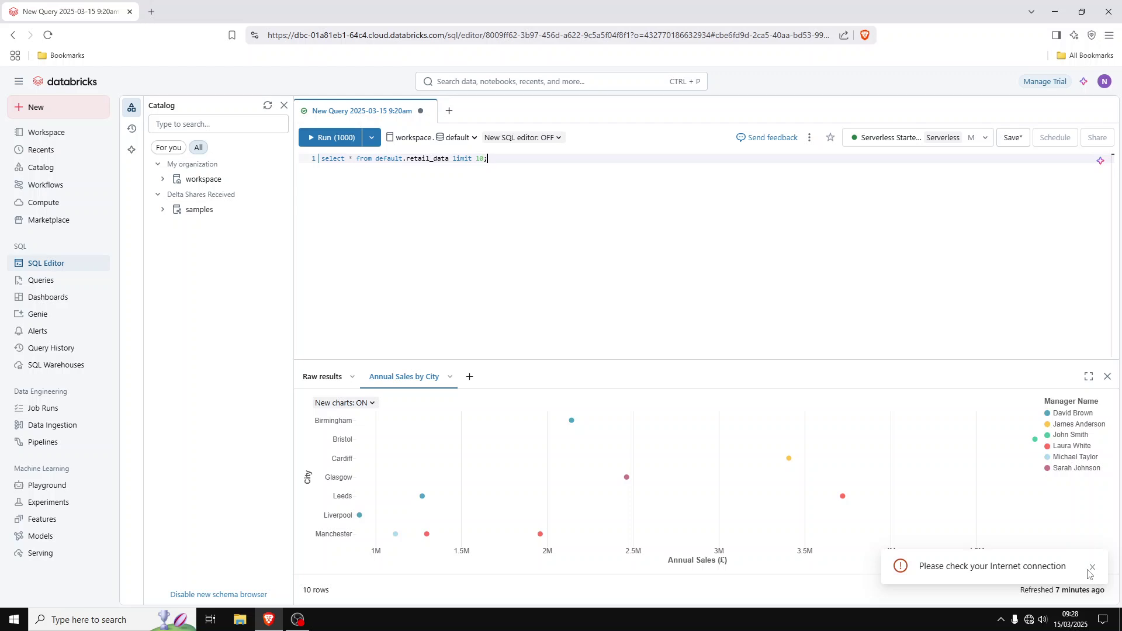
- Dismiss the connection notice, try to log back in to the expired session, and return to the query page
{"action": "left_click", "coordinate": [1091, 569]}
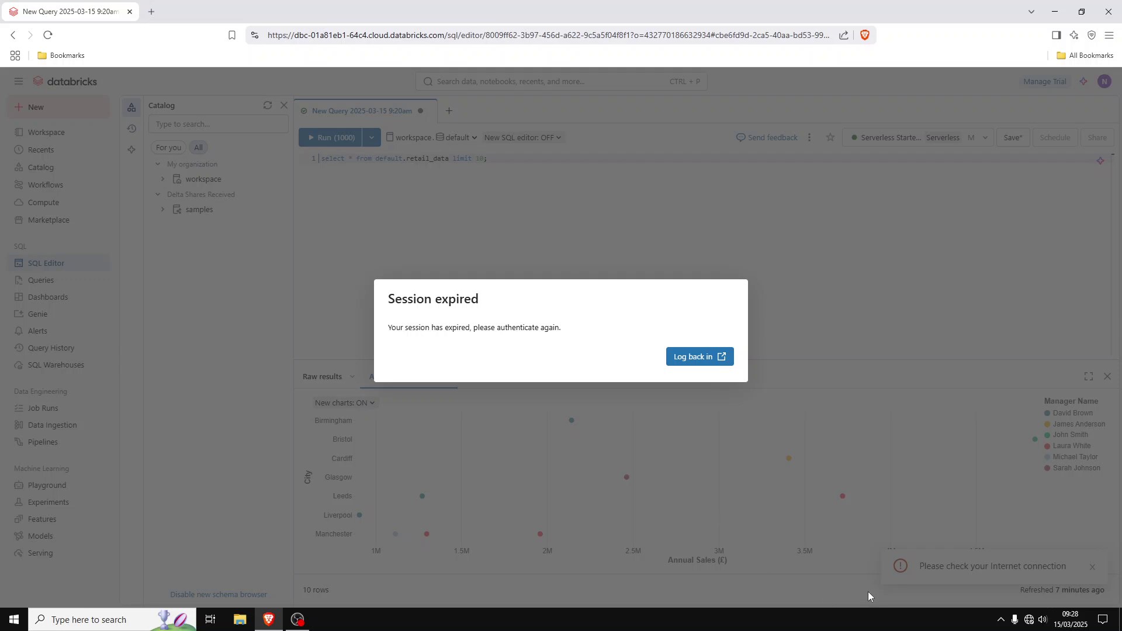
{"action": "left_click", "coordinate": [672, 362]}
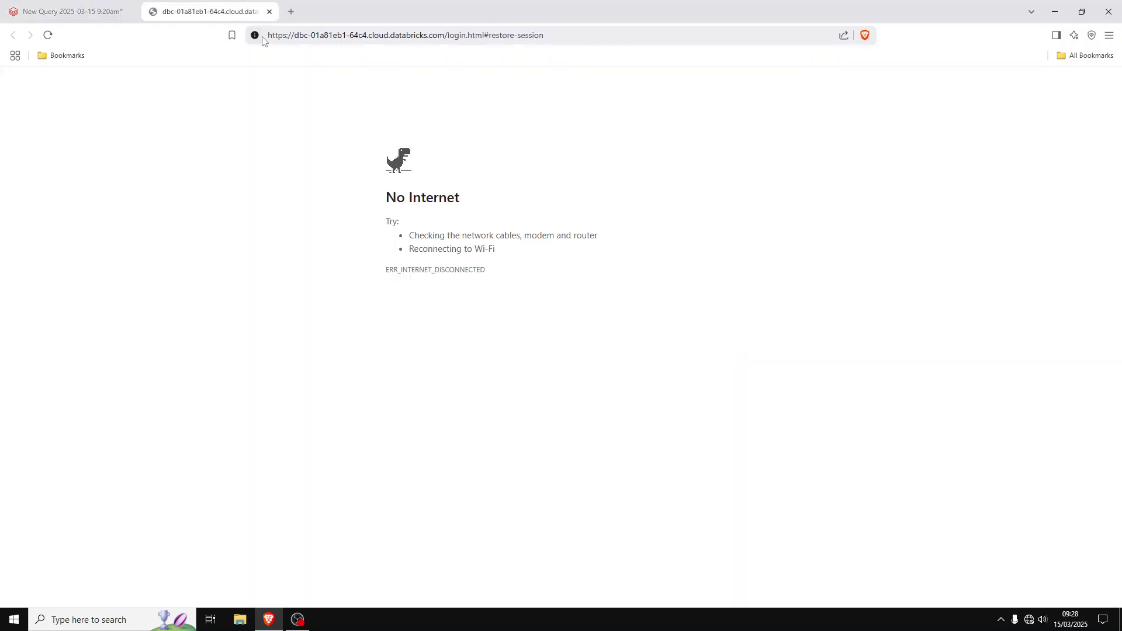
{"action": "left_click", "coordinate": [74, 16]}
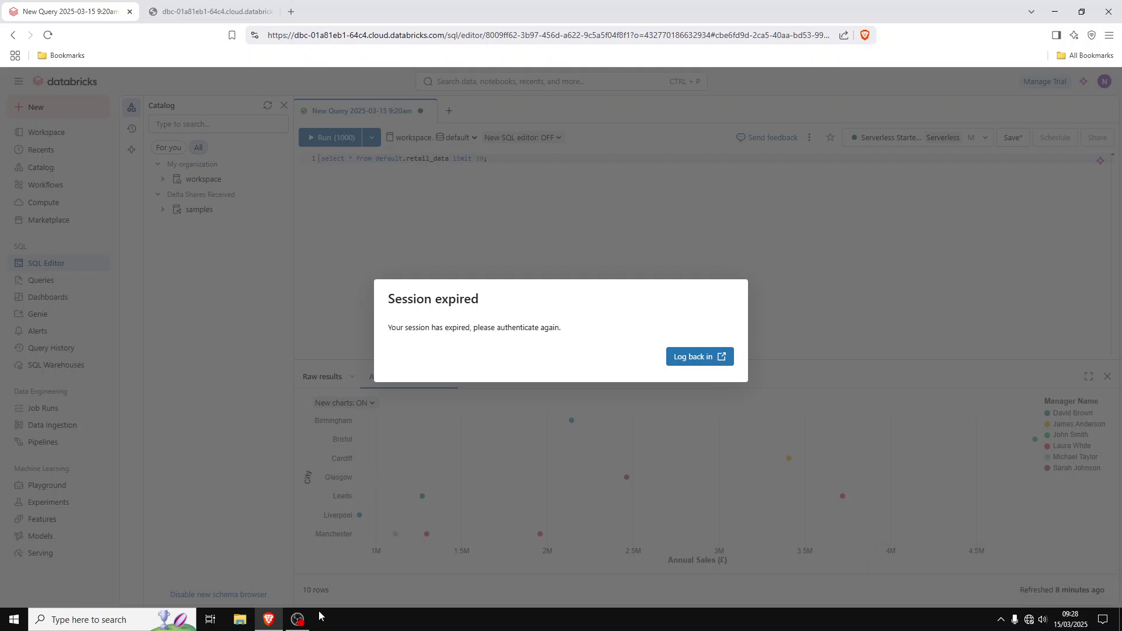
{"action": "left_click", "coordinate": [305, 623]}
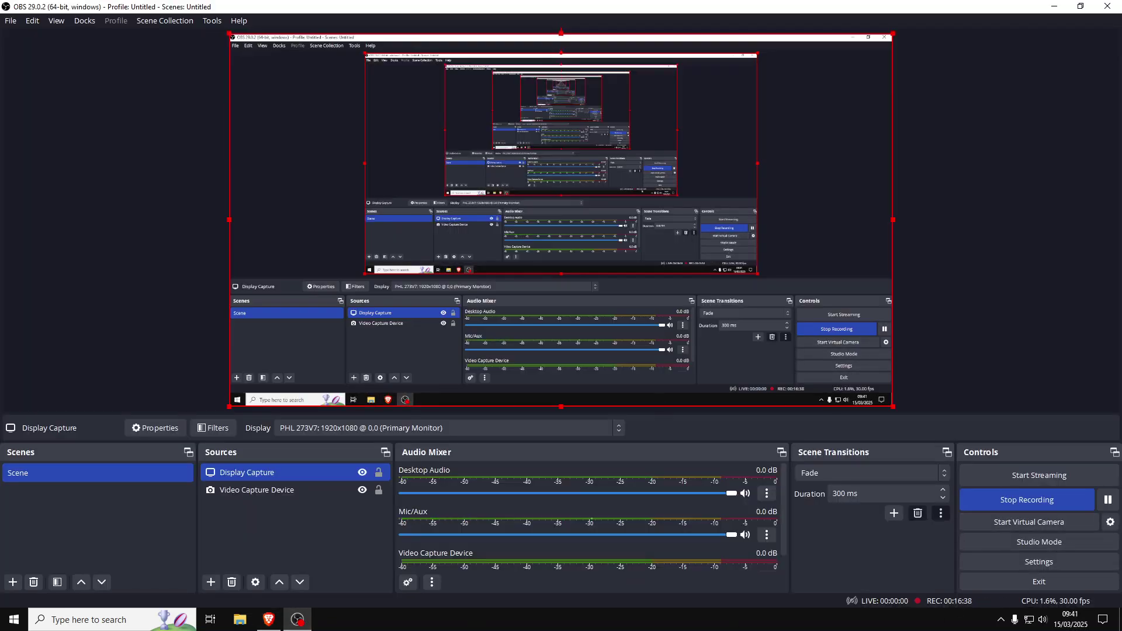
{"action": "left_click", "coordinate": [272, 623]}
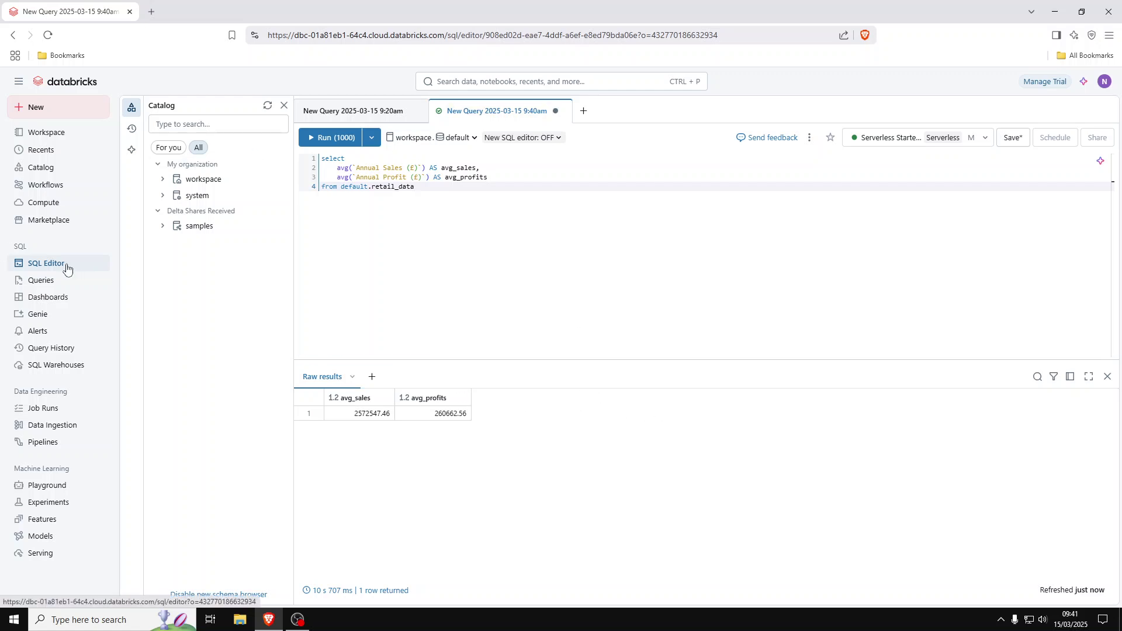
- Create a new blank dashboard from the Dashboards page
{"action": "left_click", "coordinate": [50, 300]}
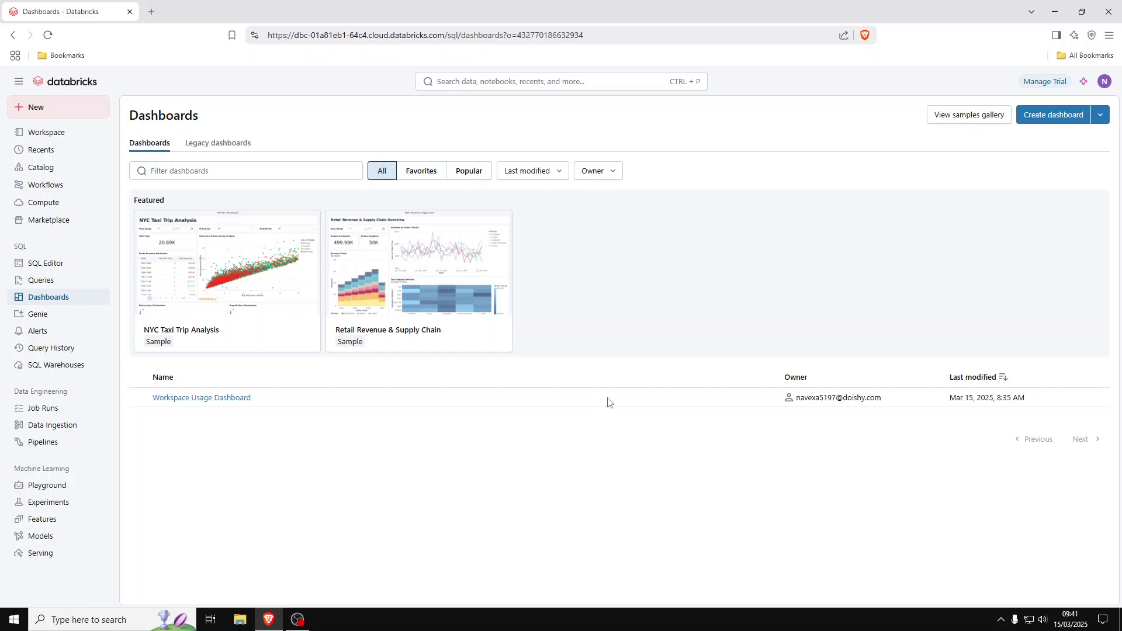
{"action": "left_click", "coordinate": [1094, 116]}
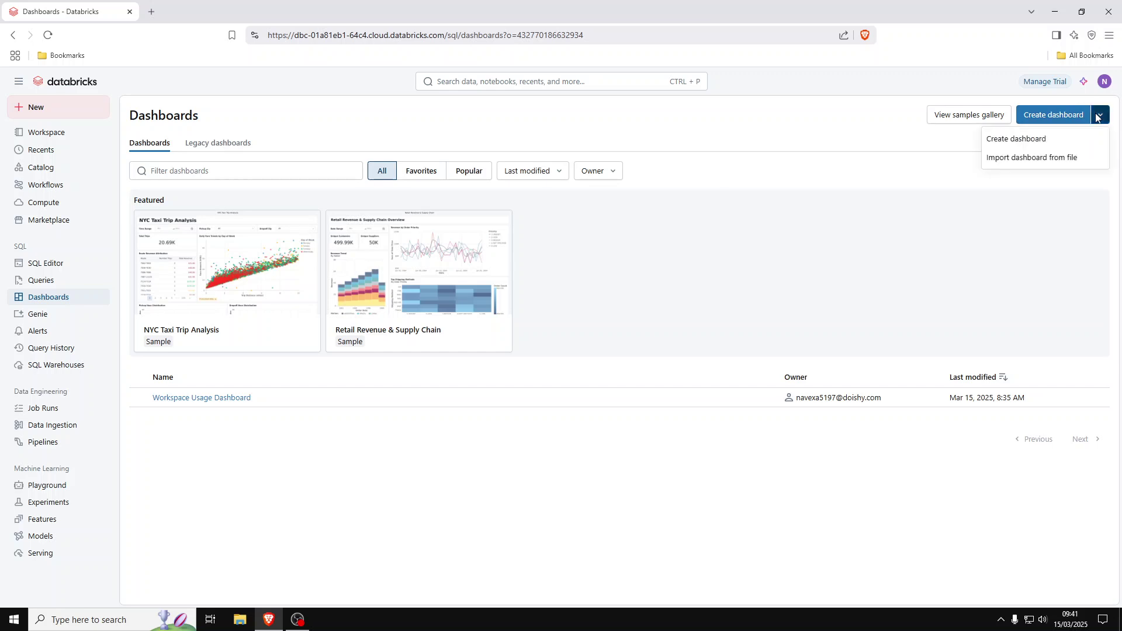
{"action": "left_click", "coordinate": [1045, 120]}
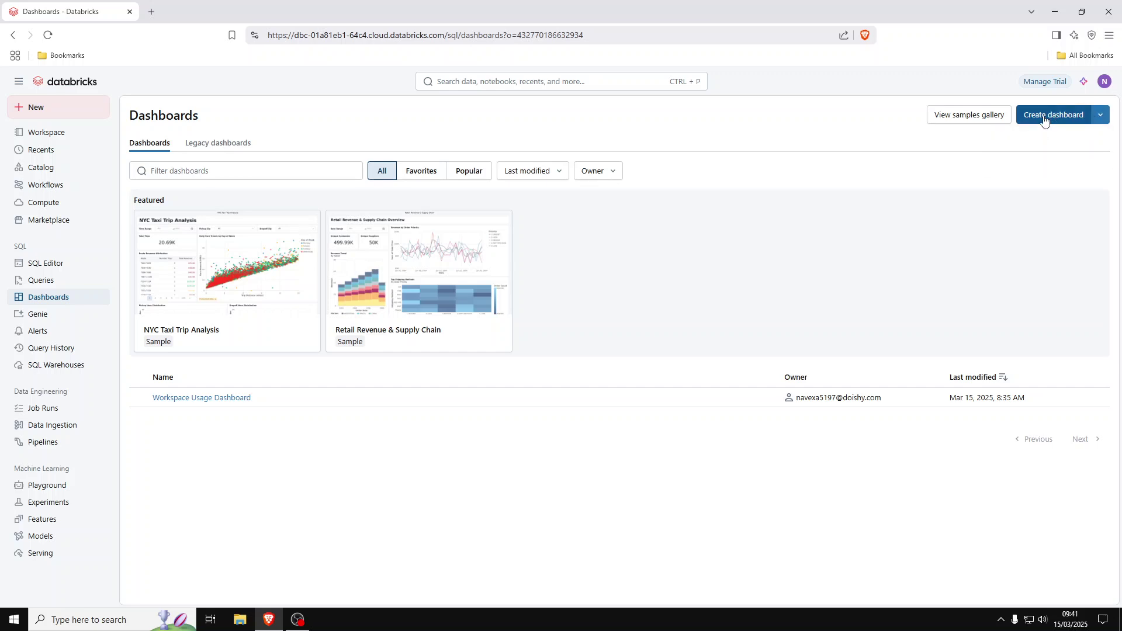
{"action": "left_click", "coordinate": [1045, 120]}
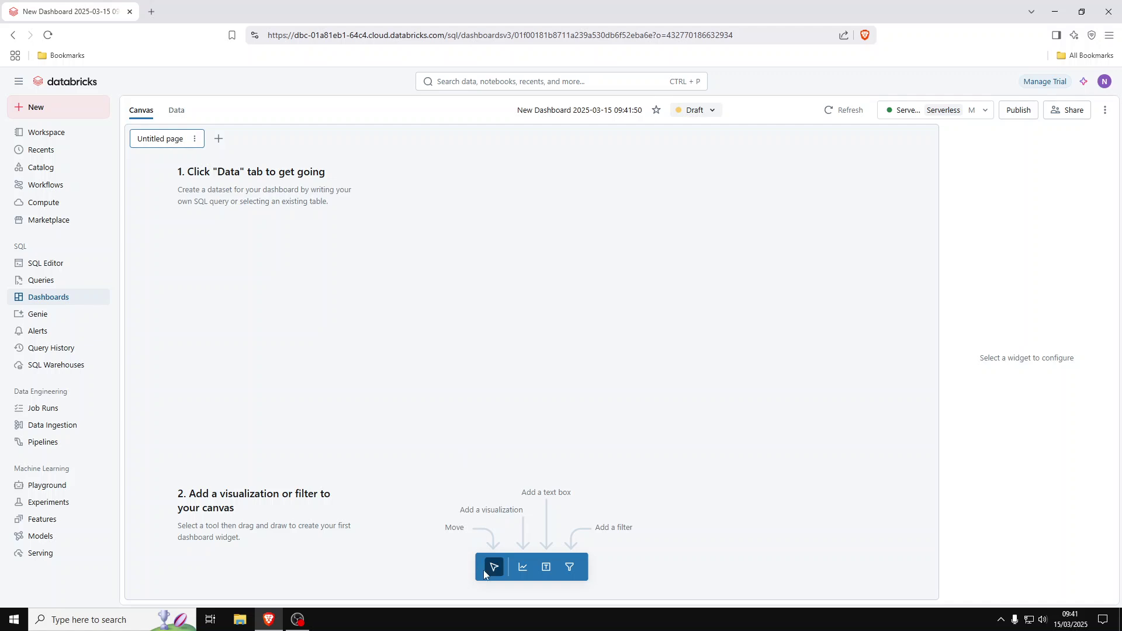
{"action": "left_click", "coordinate": [151, 143]}
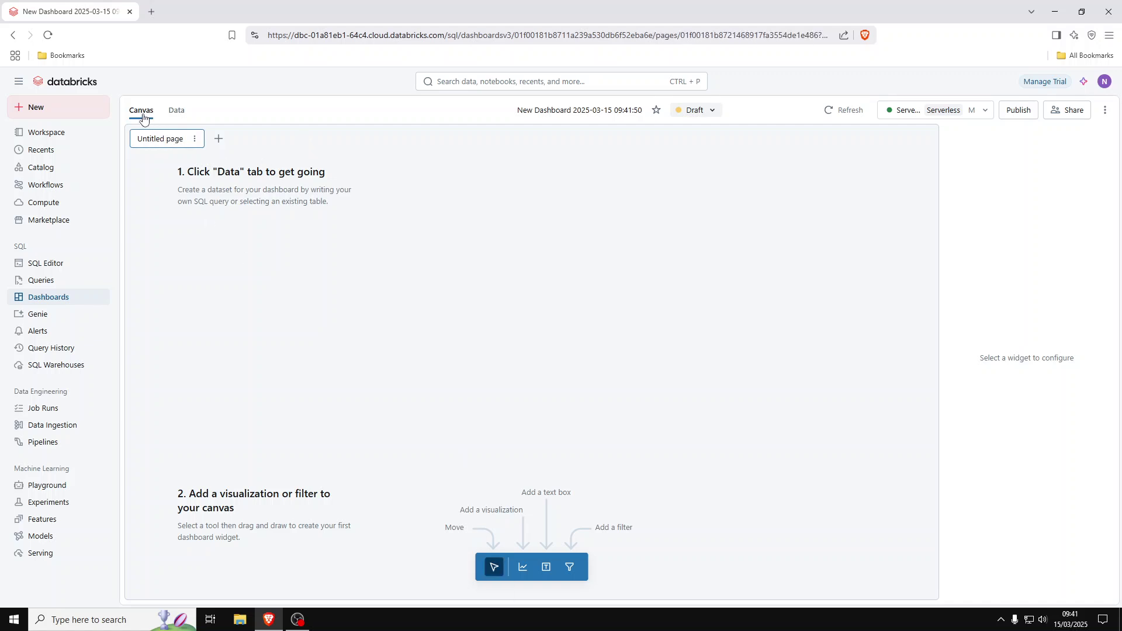
- Add the retail_data table from workspace.default as the dashboard's dataset and look over its rows
{"action": "left_click", "coordinate": [184, 115]}
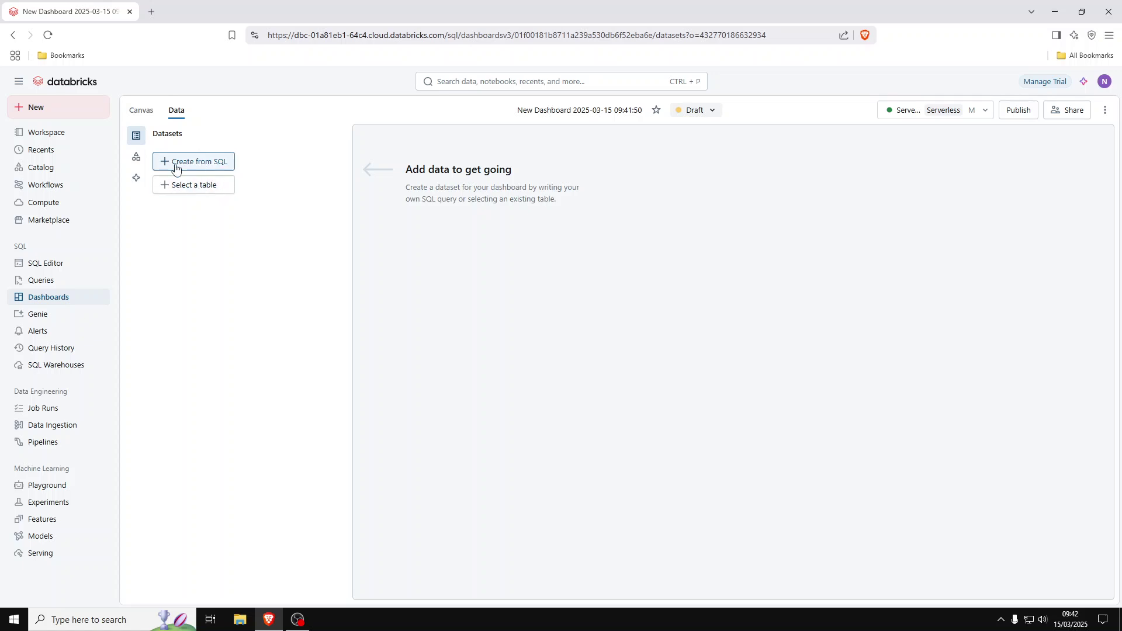
{"action": "left_click", "coordinate": [193, 185]}
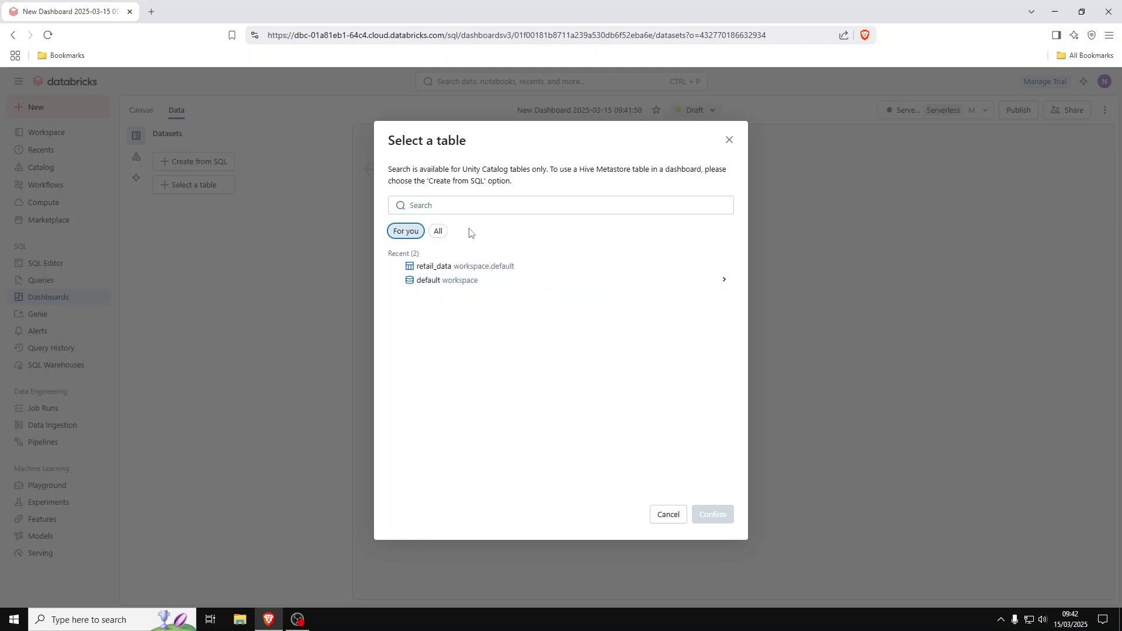
{"action": "left_click", "coordinate": [466, 268]}
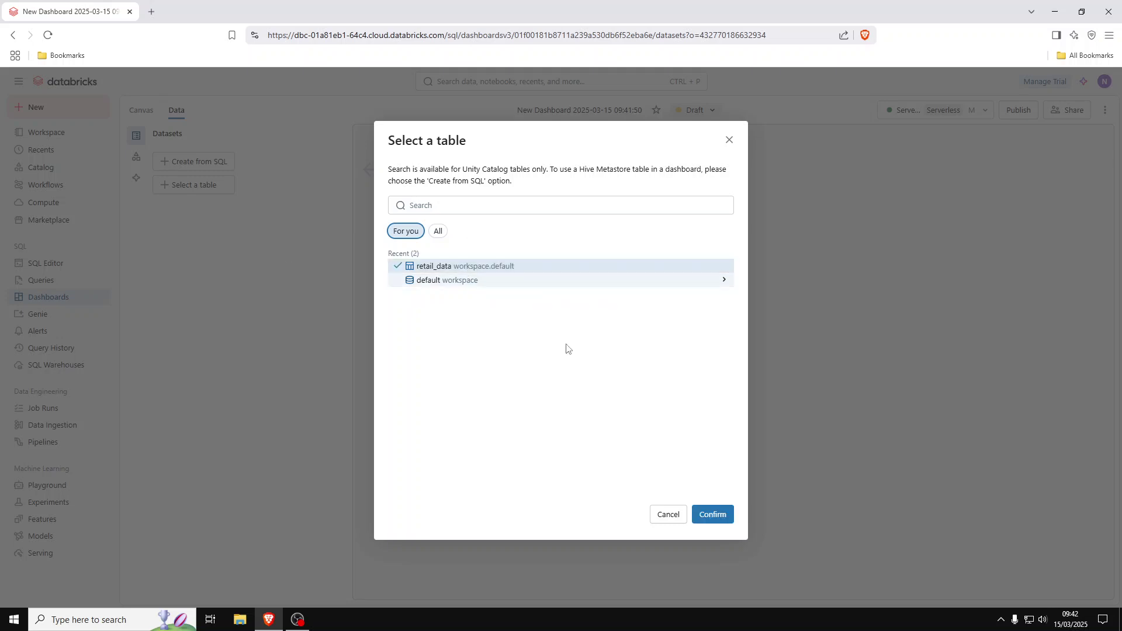
{"action": "left_click", "coordinate": [714, 516]}
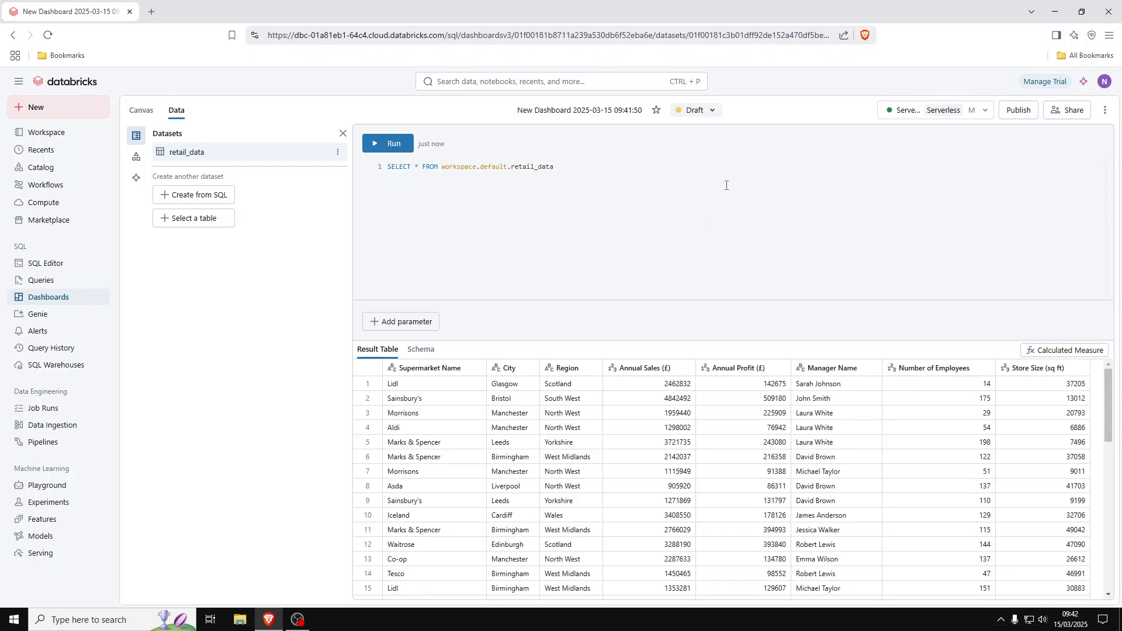
{"action": "scroll", "coordinate": [697, 526], "scroll_direction": "down", "scroll_amount": 3}
{"action": "scroll", "coordinate": [697, 537], "scroll_direction": "up", "scroll_amount": 3}
- Place a bar chart at the start of the dashboard canvas with Annual Profit (£) on the X axis and City on the Y axis
{"action": "left_click", "coordinate": [135, 119]}
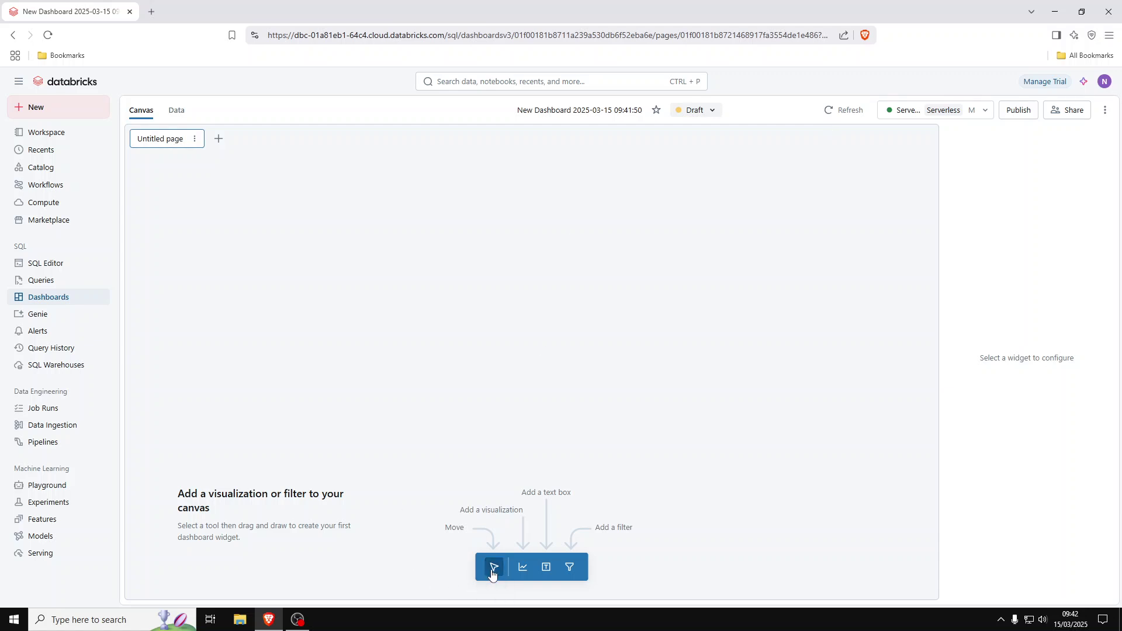
{"action": "left_click", "coordinate": [522, 568]}
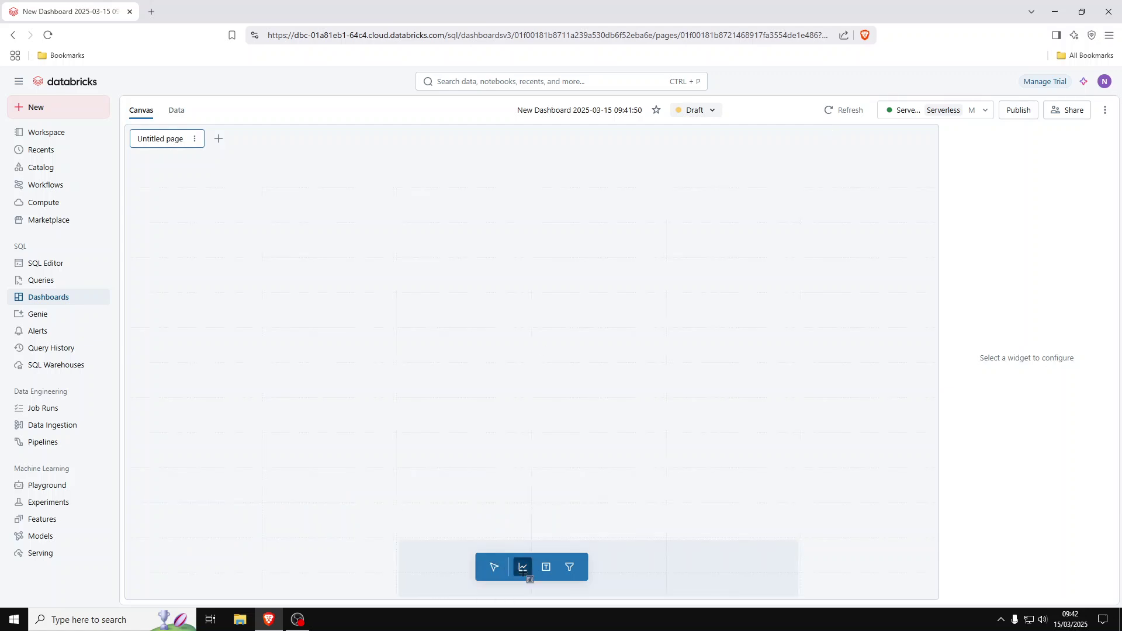
{"action": "left_click", "coordinate": [150, 170]}
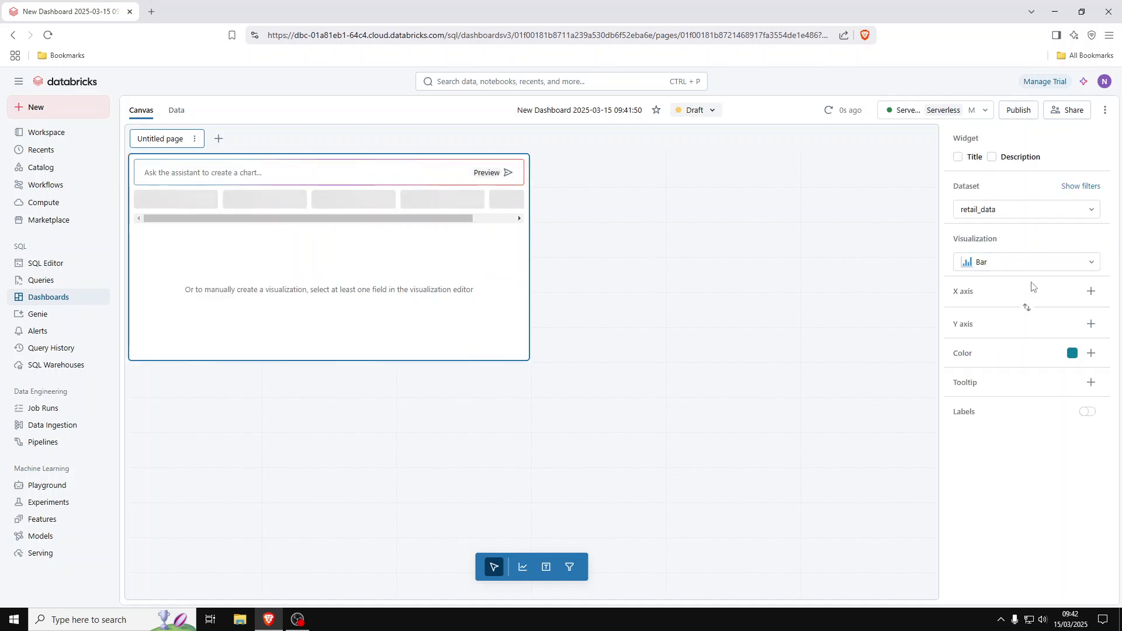
{"action": "left_click", "coordinate": [1090, 291]}
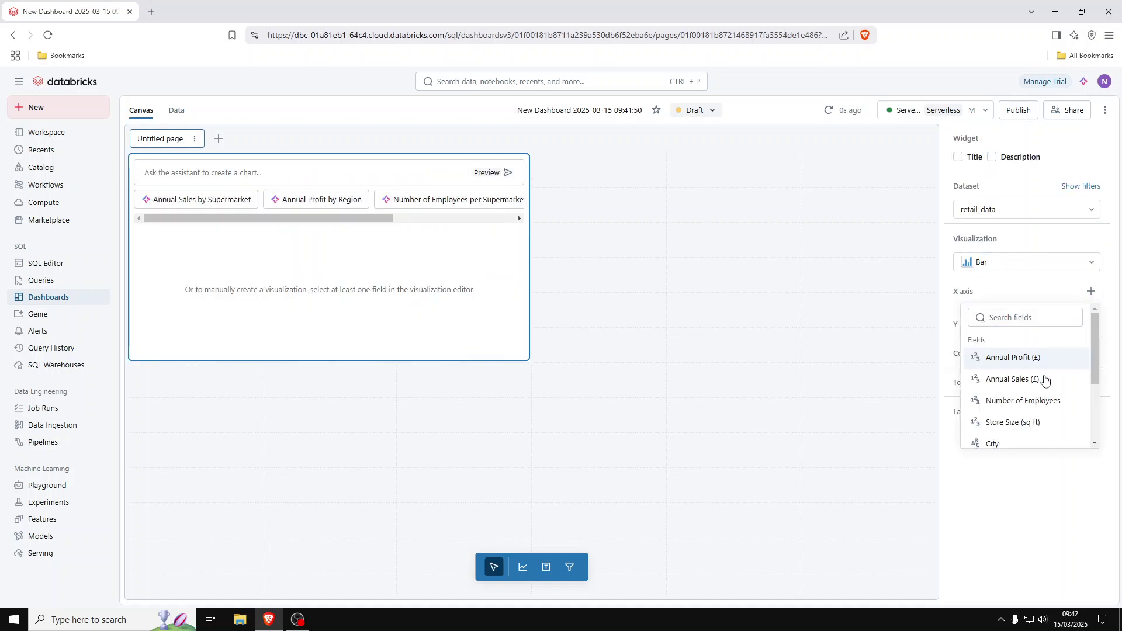
{"action": "left_click", "coordinate": [1004, 357]}
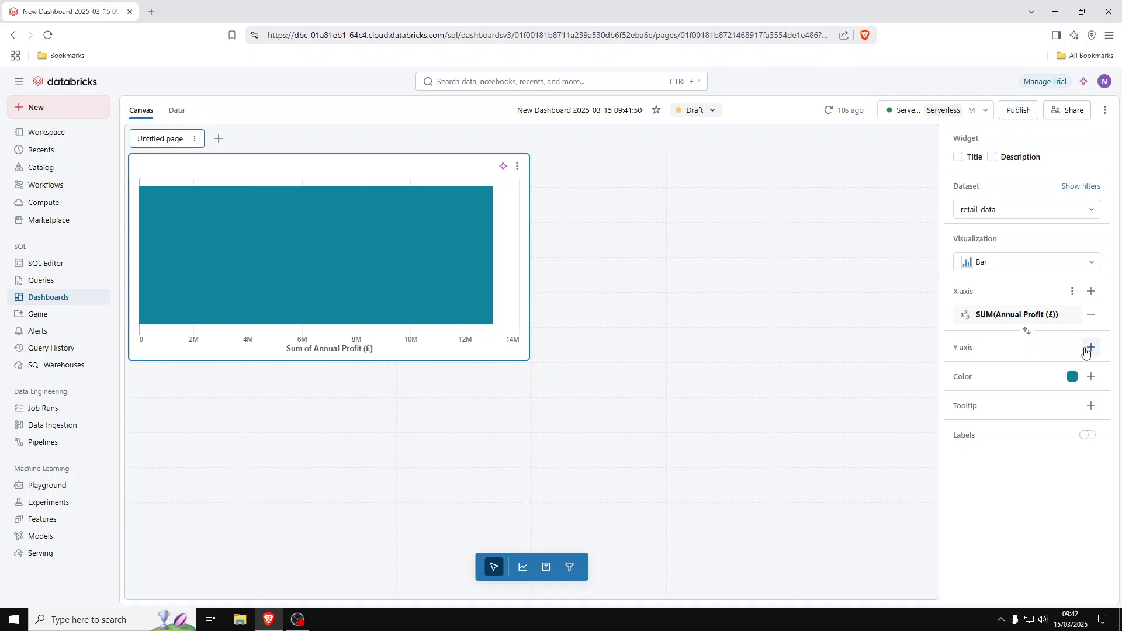
{"action": "left_click", "coordinate": [1087, 351]}
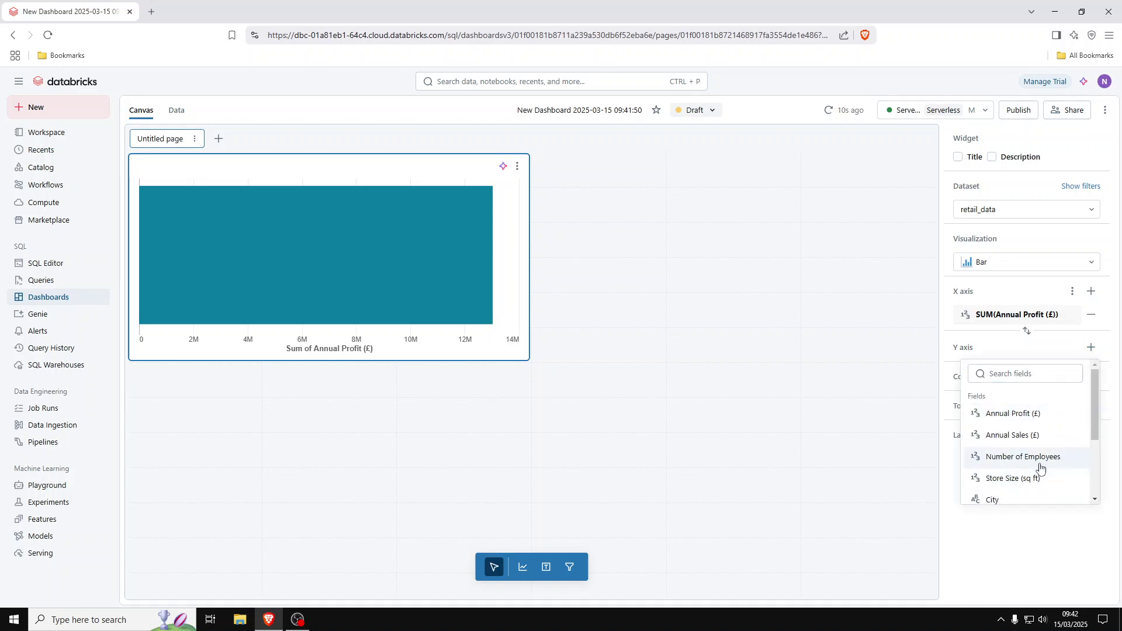
{"action": "left_click", "coordinate": [1023, 500]}
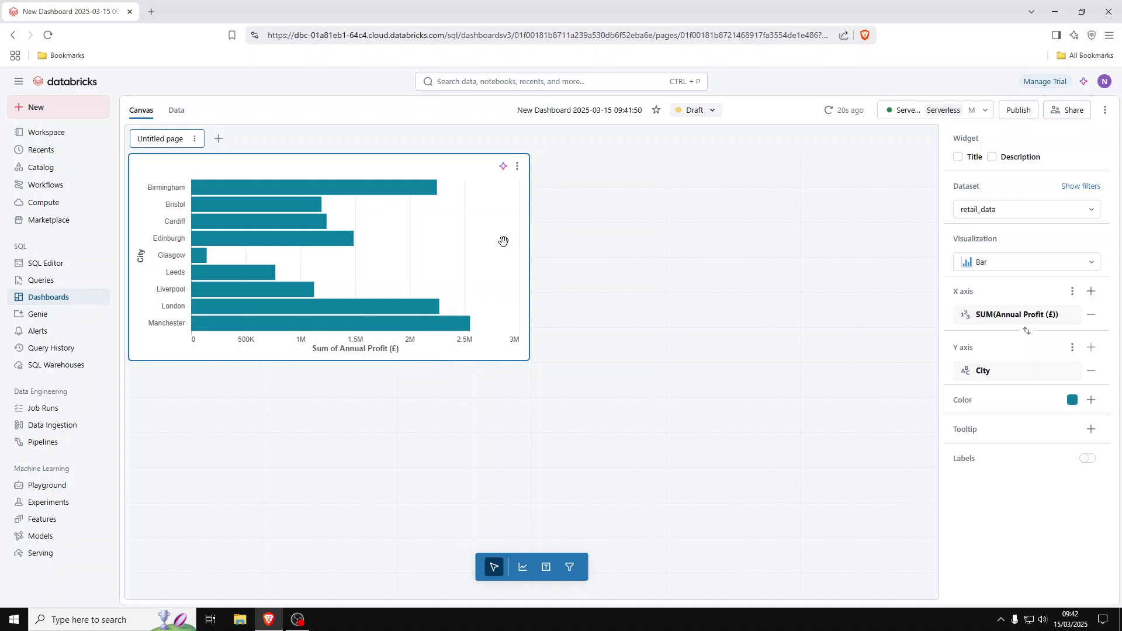
{"action": "left_click", "coordinate": [607, 367]}
- Place a second visualization beside the bar chart and set its type to Pie
{"action": "left_click", "coordinate": [522, 566]}
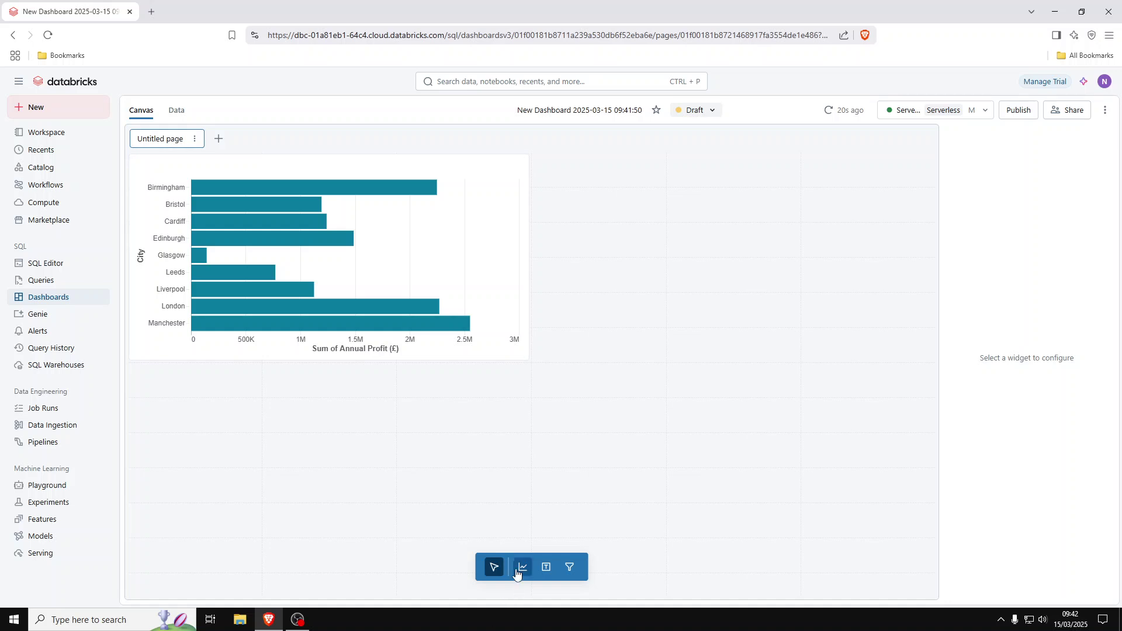
{"action": "left_click", "coordinate": [673, 171]}
{"action": "left_click", "coordinate": [1035, 259]}
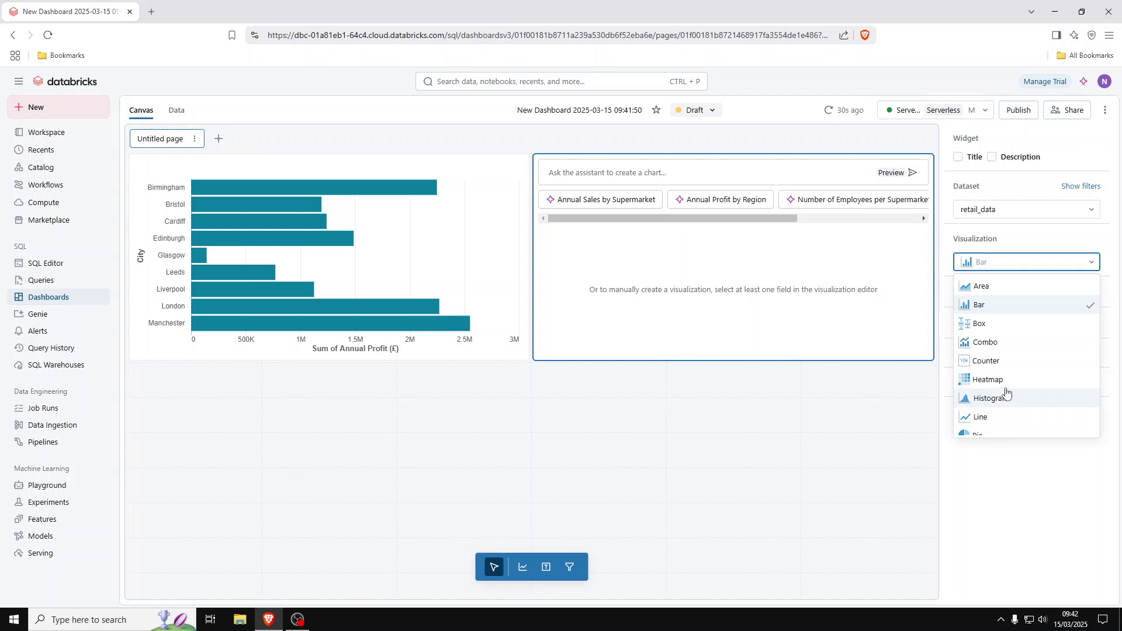
{"action": "scroll", "coordinate": [1009, 381], "scroll_direction": "down", "scroll_amount": 1}
{"action": "left_click", "coordinate": [987, 380]}
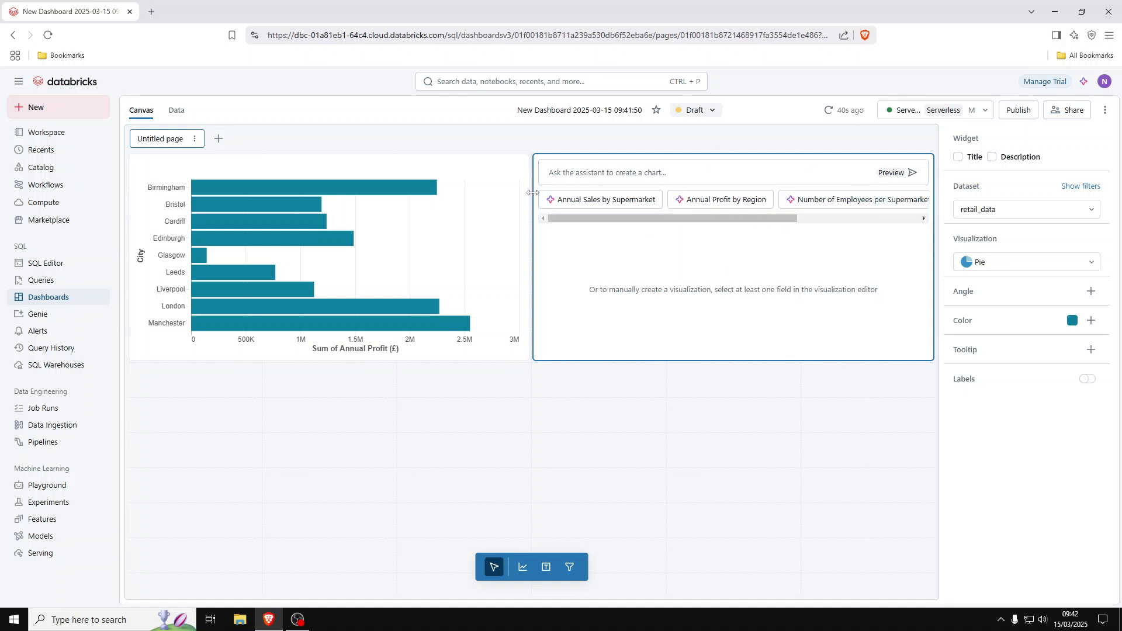
- Generate the assistant's suggested Number of Employees per Supermarket chart in the second widget and change its visualization type to Pie
{"action": "left_click_drag", "start_coordinate": [590, 220], "coordinate": [546, 229]}
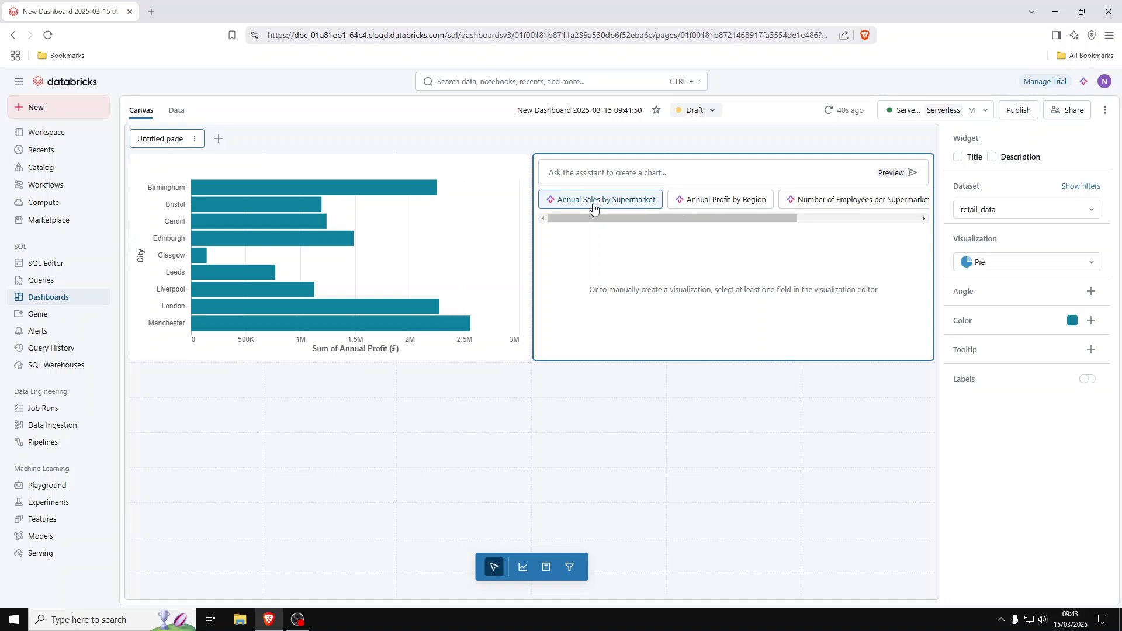
{"action": "left_click", "coordinate": [829, 206]}
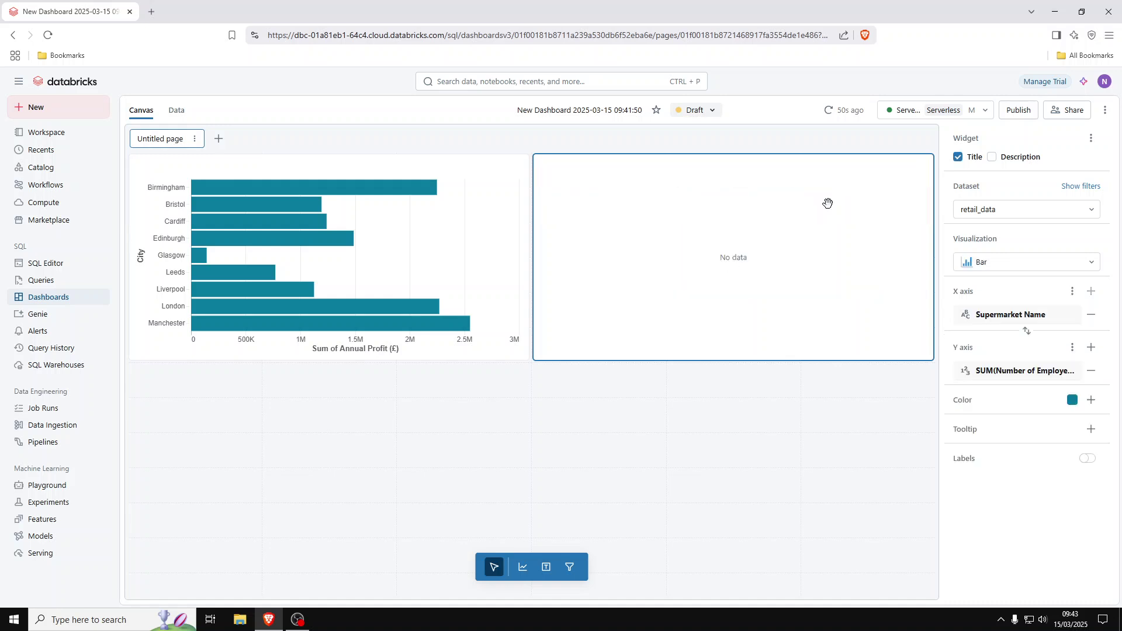
{"action": "left_click", "coordinate": [1006, 263]}
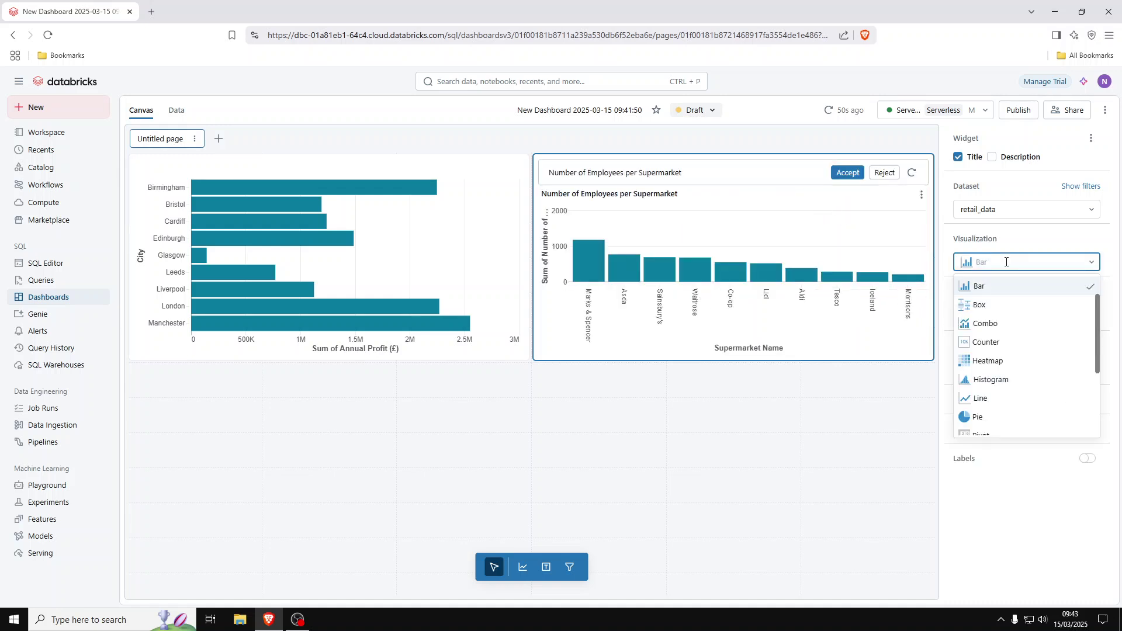
{"action": "left_click", "coordinate": [987, 416]}
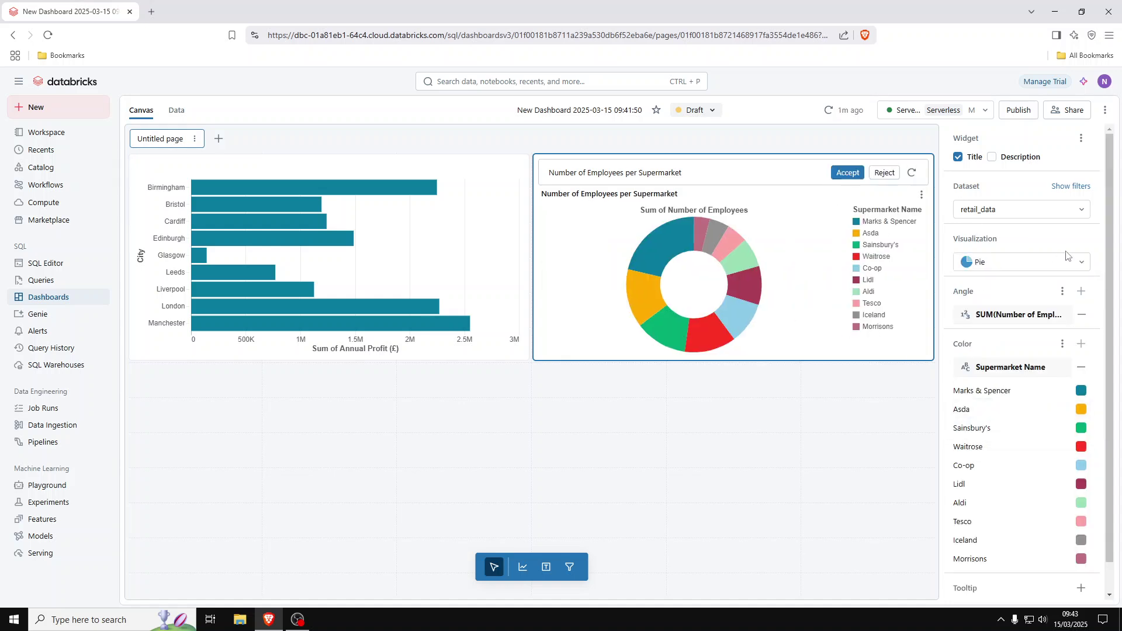
{"action": "scroll", "coordinate": [1080, 409], "scroll_direction": "down", "scroll_amount": 1}
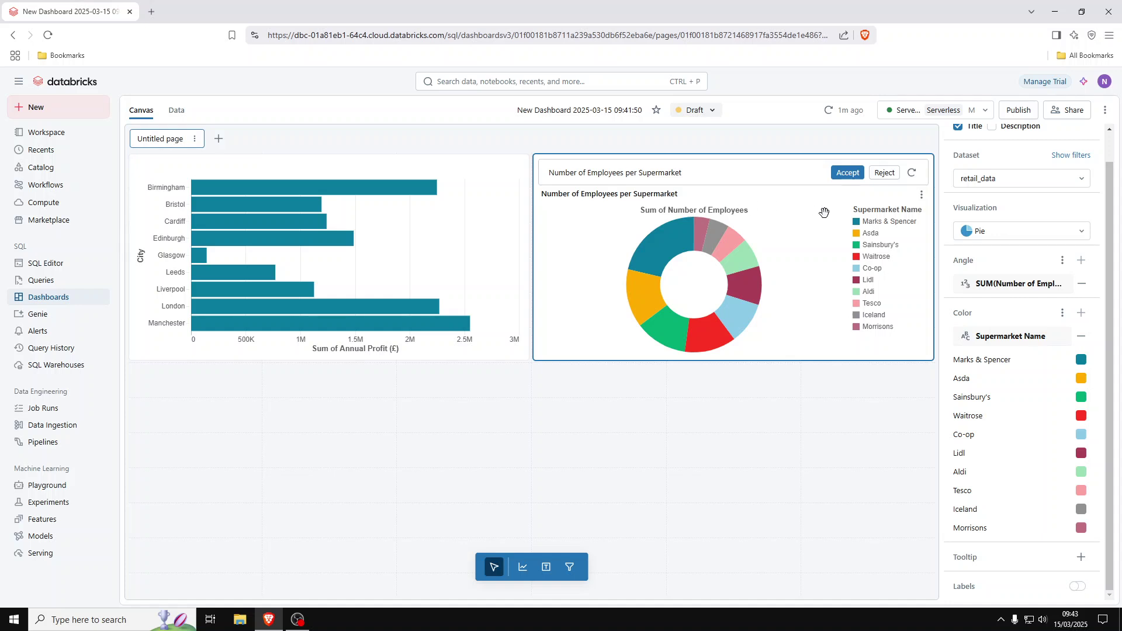
- Add a heatmap below the bar chart with Annual Sales (£) on the X axis and Annual Profit (£) on the Y axis
{"action": "left_click", "coordinate": [522, 566]}
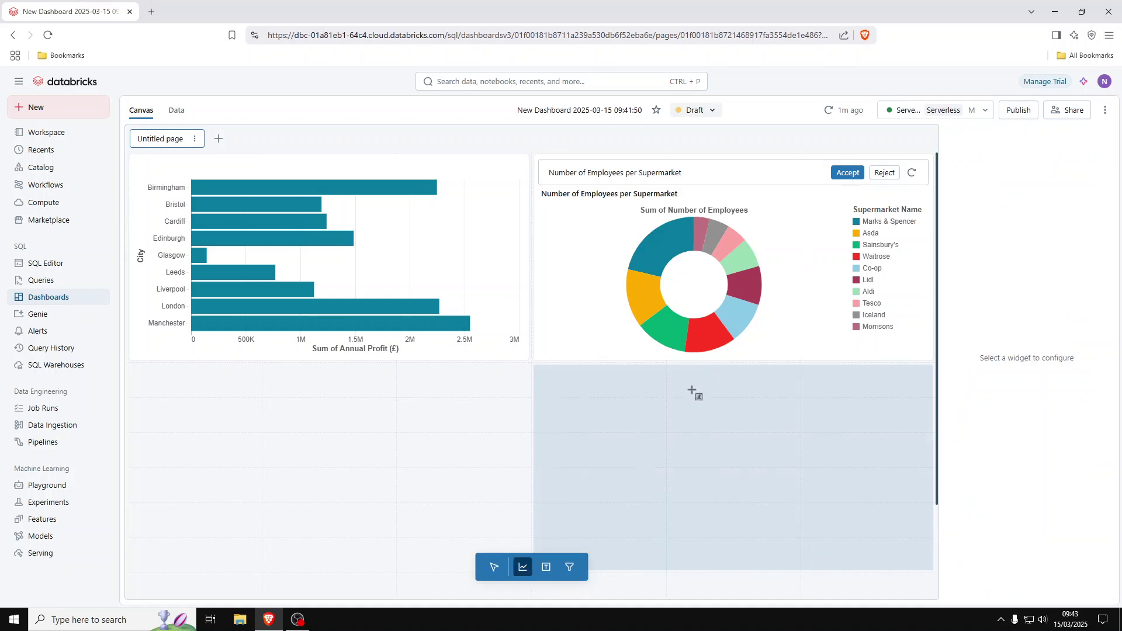
{"action": "left_click", "coordinate": [199, 394]}
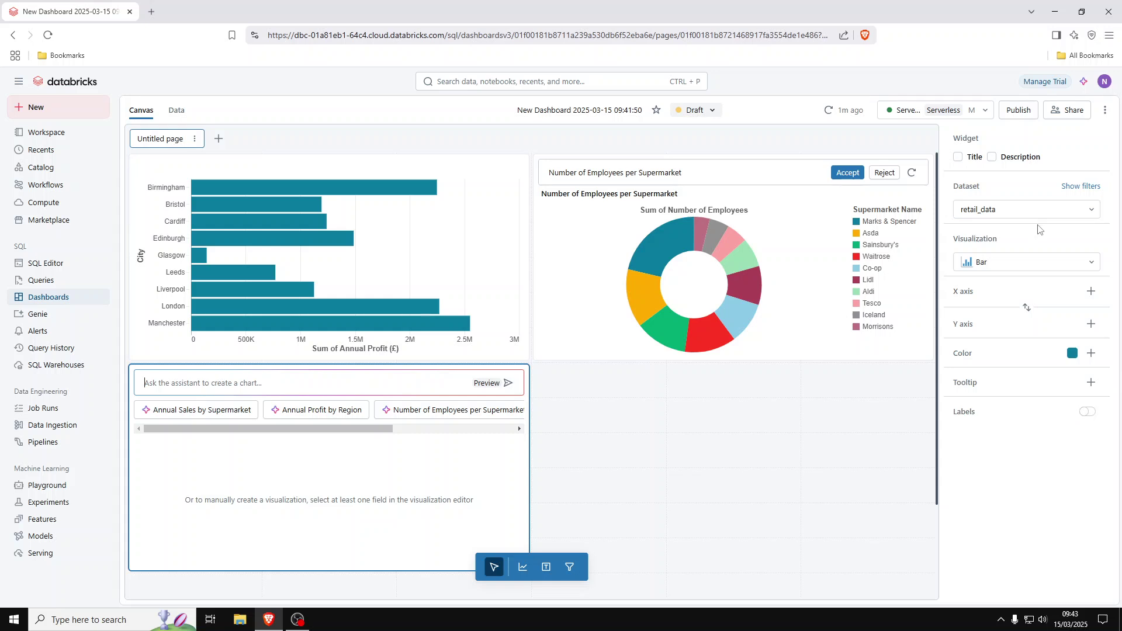
{"action": "left_click", "coordinate": [1031, 262]}
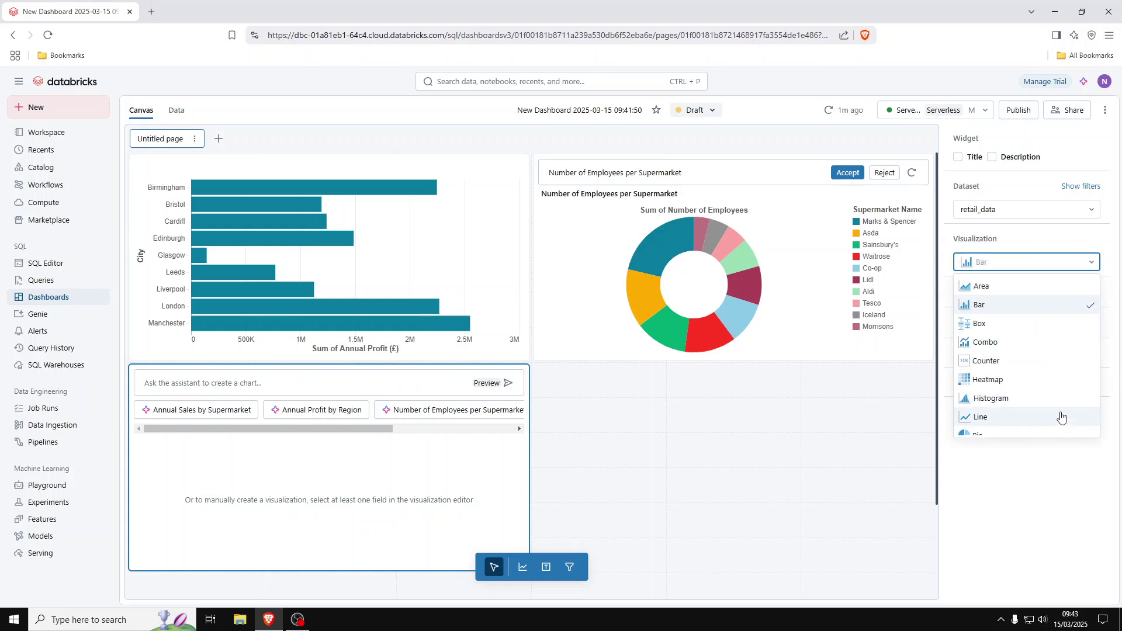
{"action": "left_click", "coordinate": [1033, 389]}
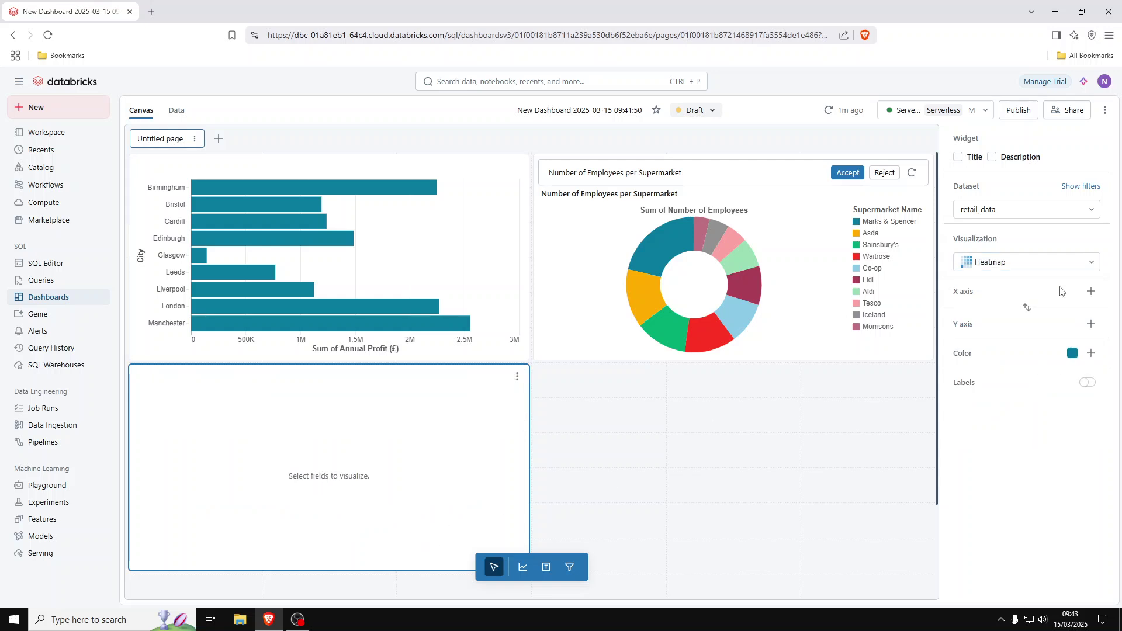
{"action": "left_click", "coordinate": [1091, 291]}
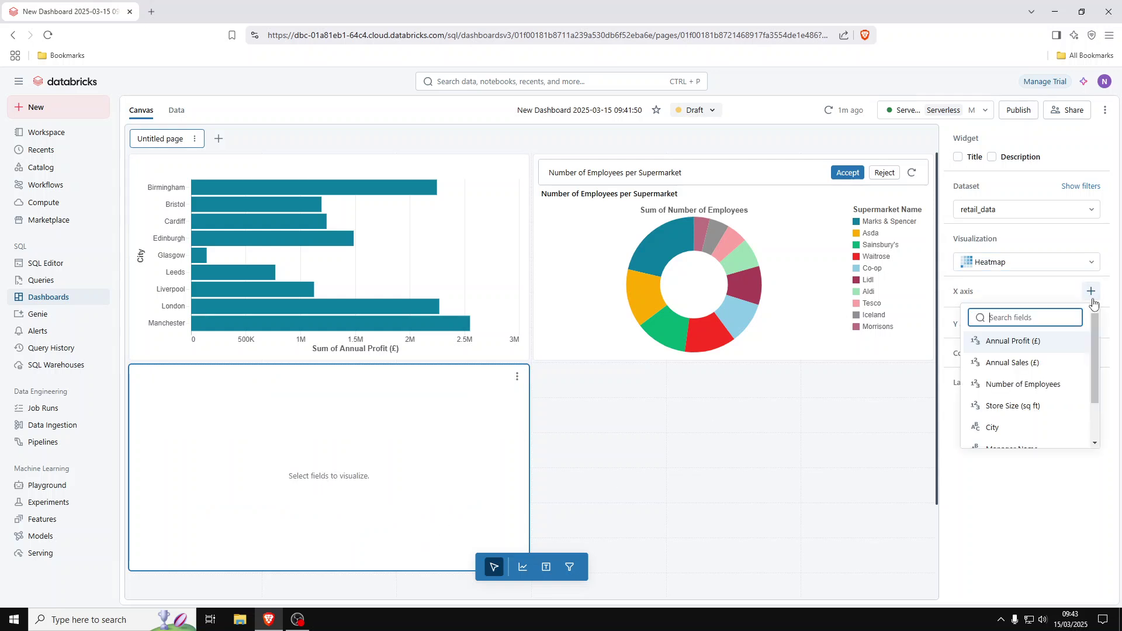
{"action": "left_click", "coordinate": [1036, 363]}
{"action": "left_click", "coordinate": [1086, 347]}
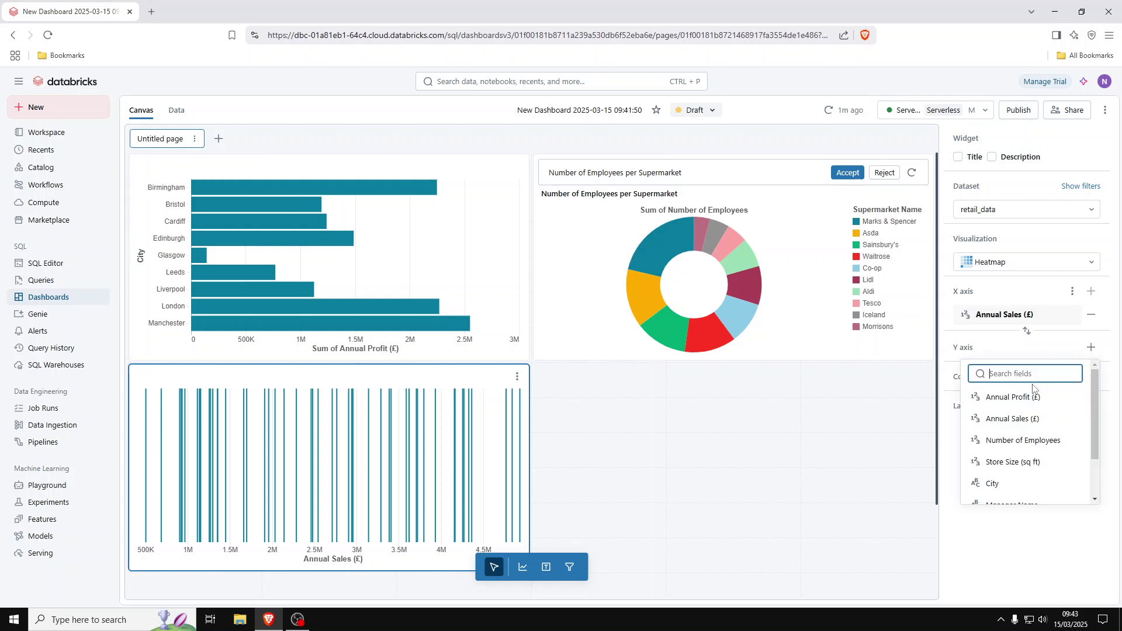
{"action": "left_click", "coordinate": [999, 397]}
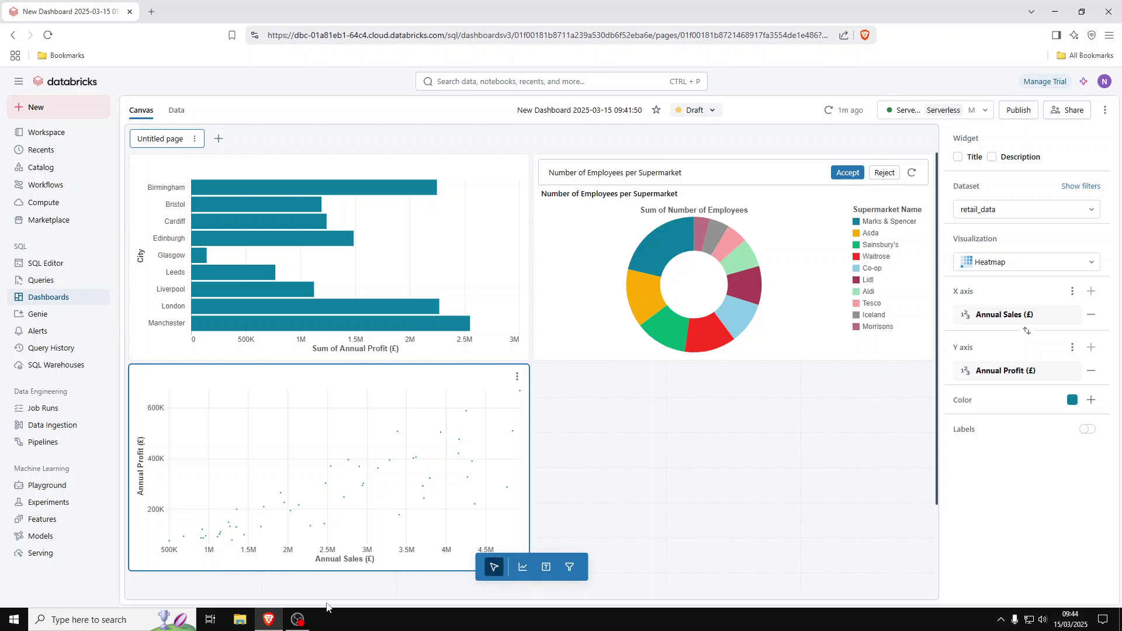
{"action": "mouse_move", "coordinate": [305, 625]}
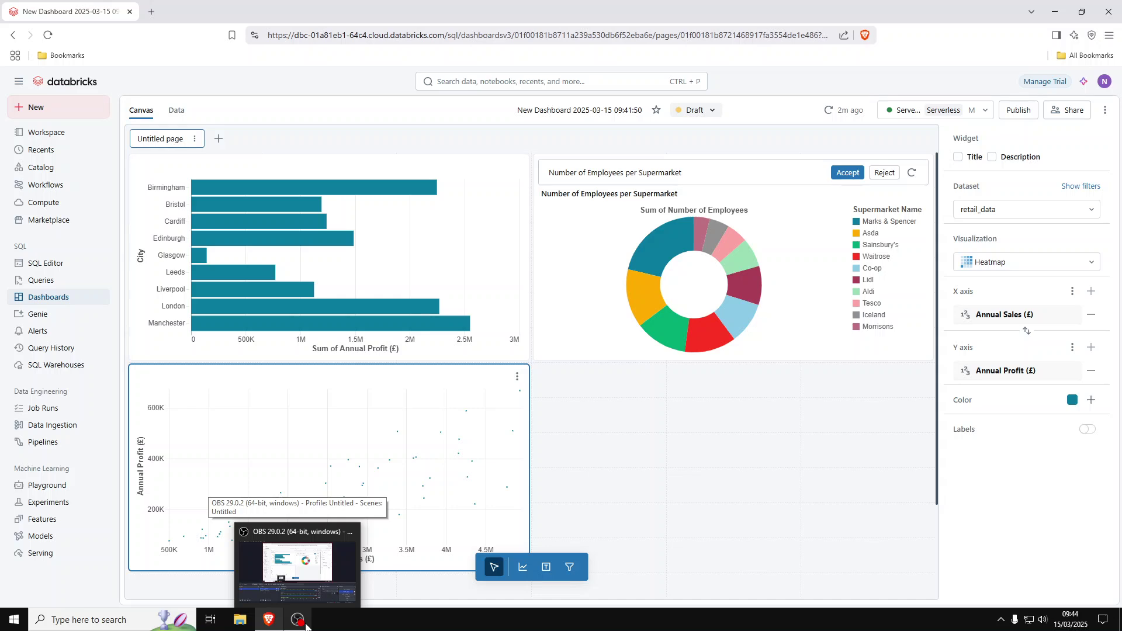
{"action": "left_click", "coordinate": [305, 625]}
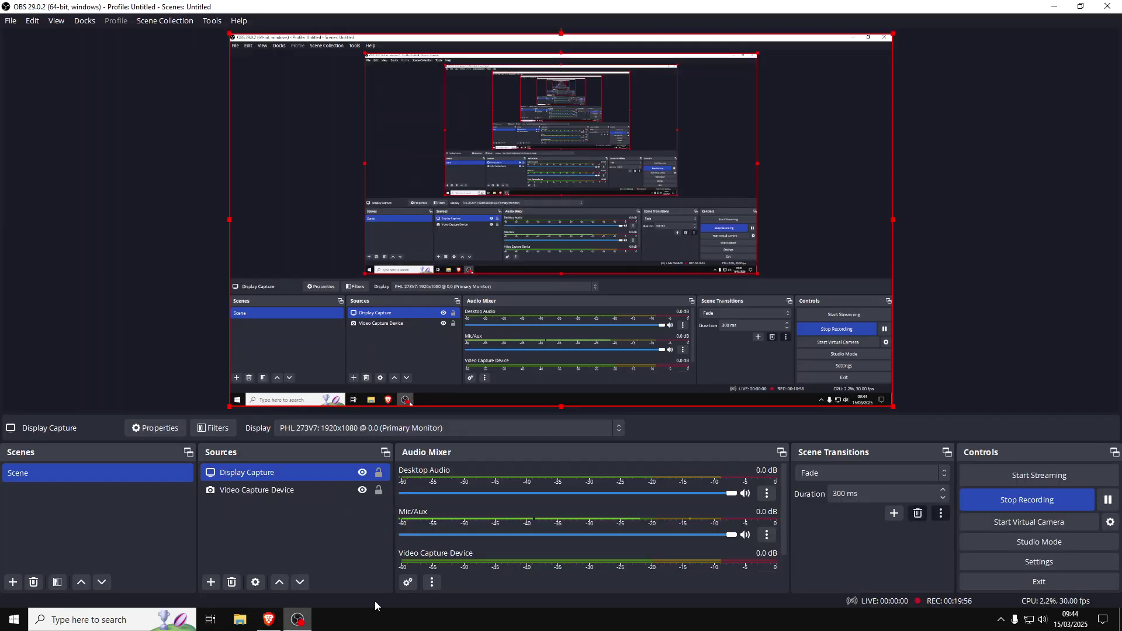
{"action": "left_click", "coordinate": [292, 624]}
{"action": "mouse_move", "coordinate": [289, 625]}
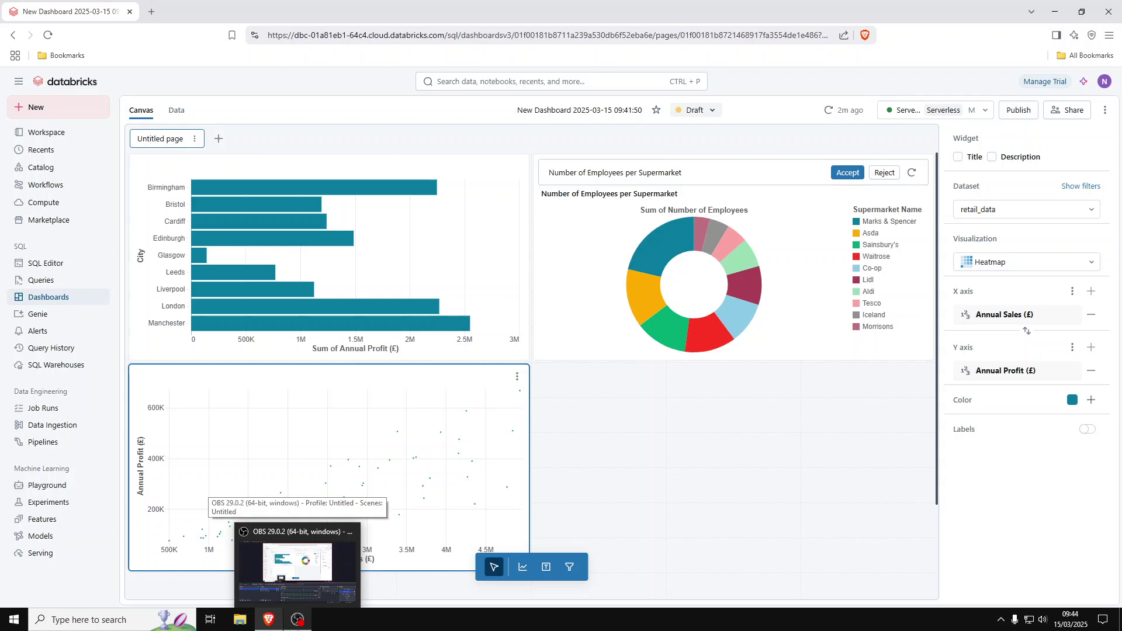